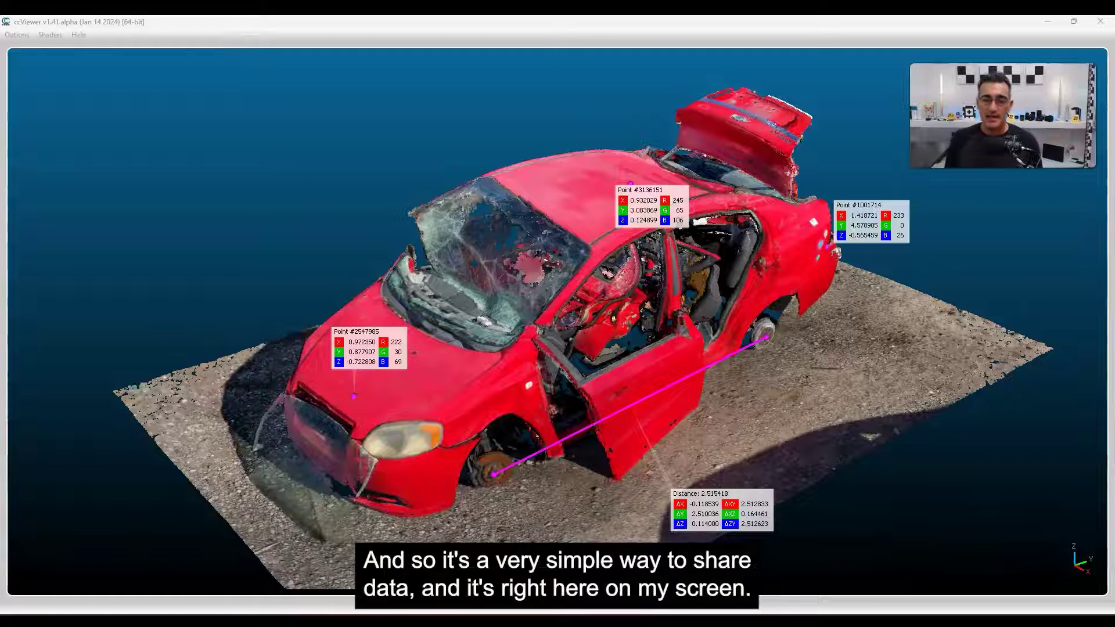
# Move the hood point's label clear of the car and inspect the point cloud from several angles and distances.
pyautogui.moveTo(594, 489); pyautogui.dragTo(363, 393)
pyautogui.moveTo(366, 348); pyautogui.dragTo(194, 270)
pyautogui.scroll(5, 465, 314)
pyautogui.scroll(-5, 464, 331)
pyautogui.moveTo(486, 328); pyautogui.dragTo(458, 341)
pyautogui.moveTo(458, 340); pyautogui.dragTo(418, 419, button='right')
pyautogui.moveTo(417, 420); pyautogui.dragTo(461, 380)
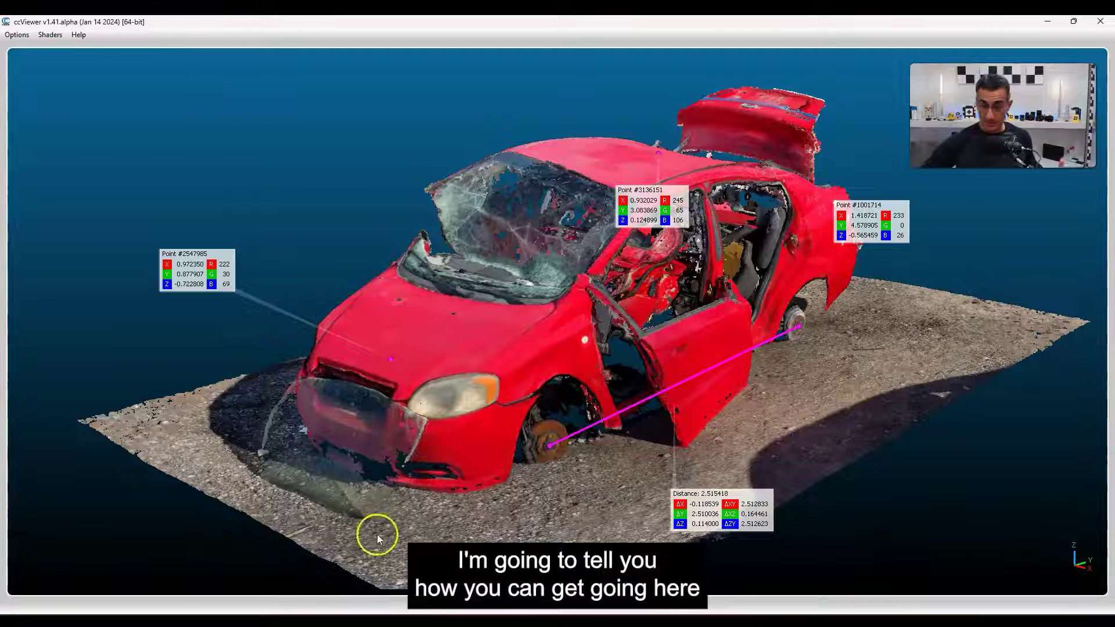
# Switch to the browser, open the CloudCompare website's download page and look over the latest beta and stable releases.
pyautogui.click(157, 611)
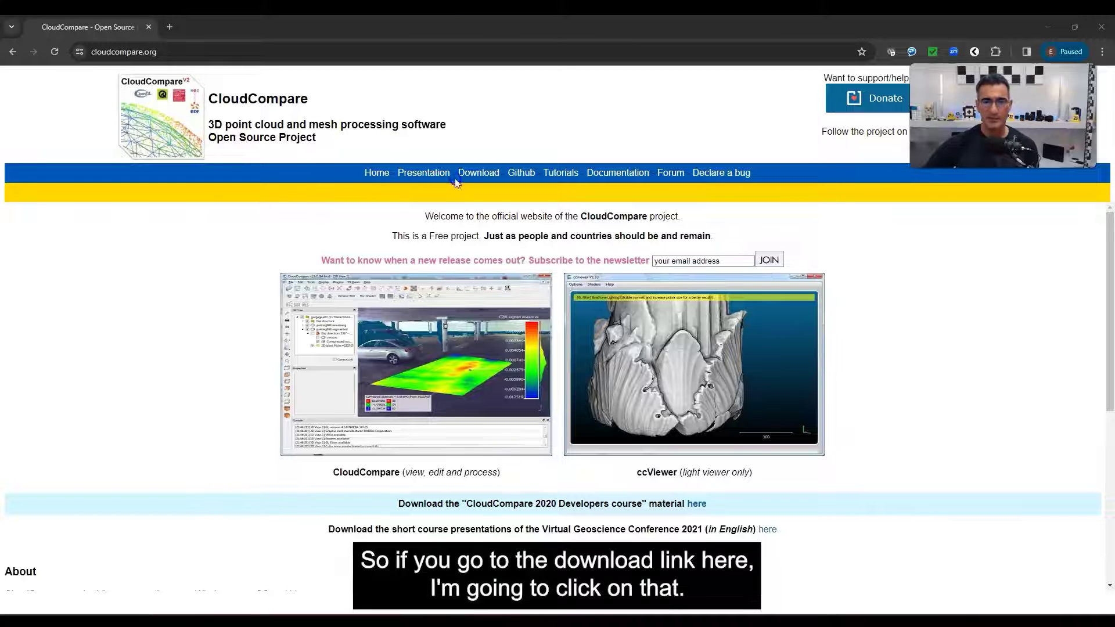
pyautogui.click(479, 173)
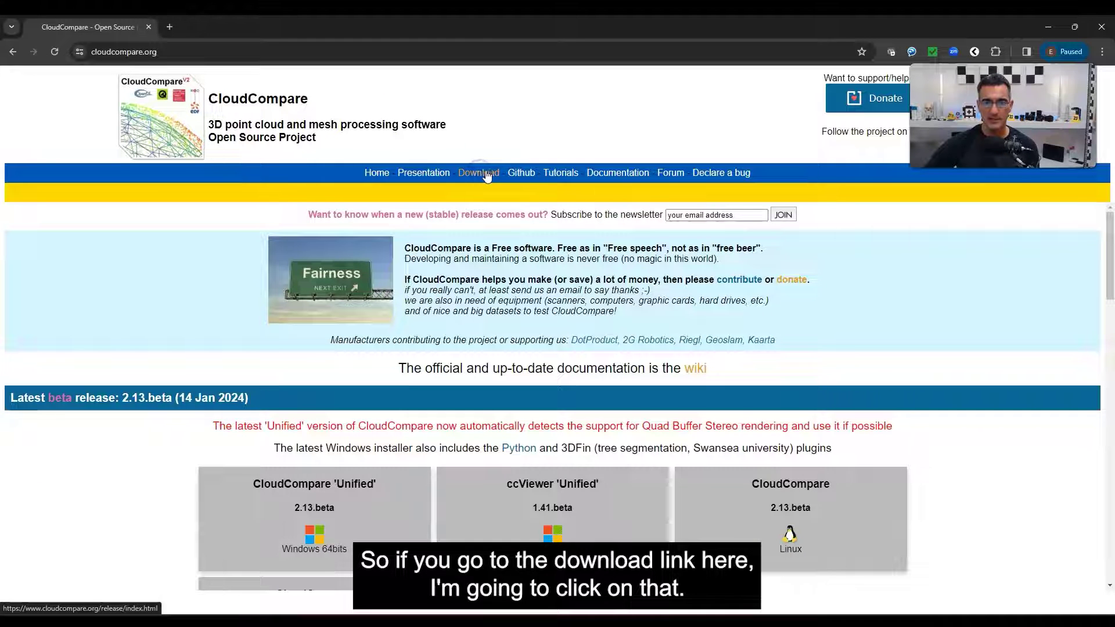
pyautogui.scroll(-2, 523, 261)
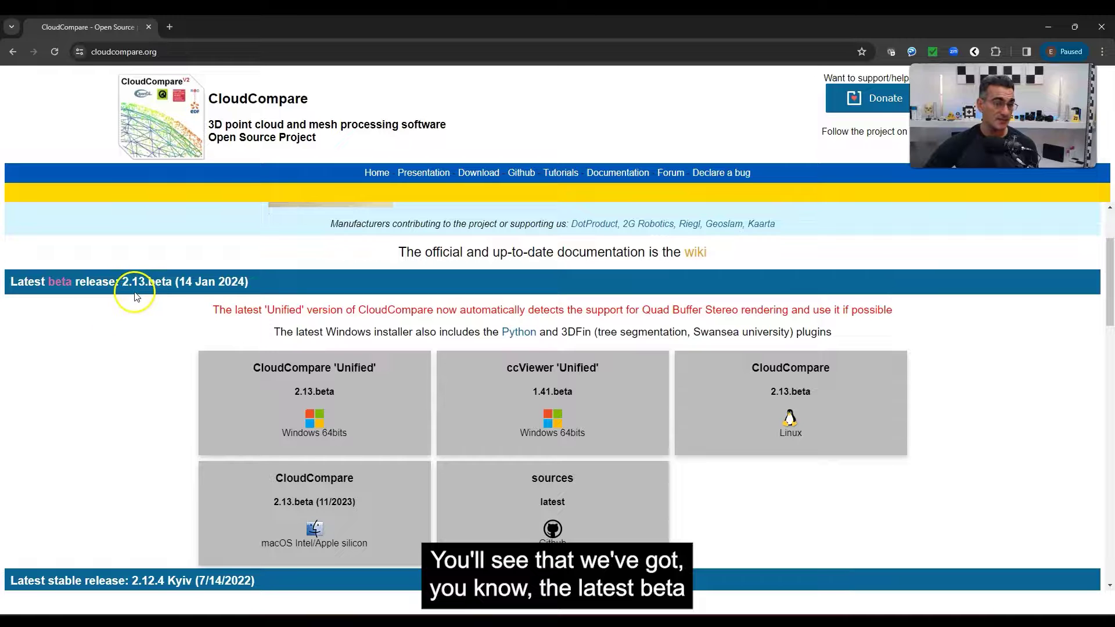
pyautogui.scroll(-1, 102, 325)
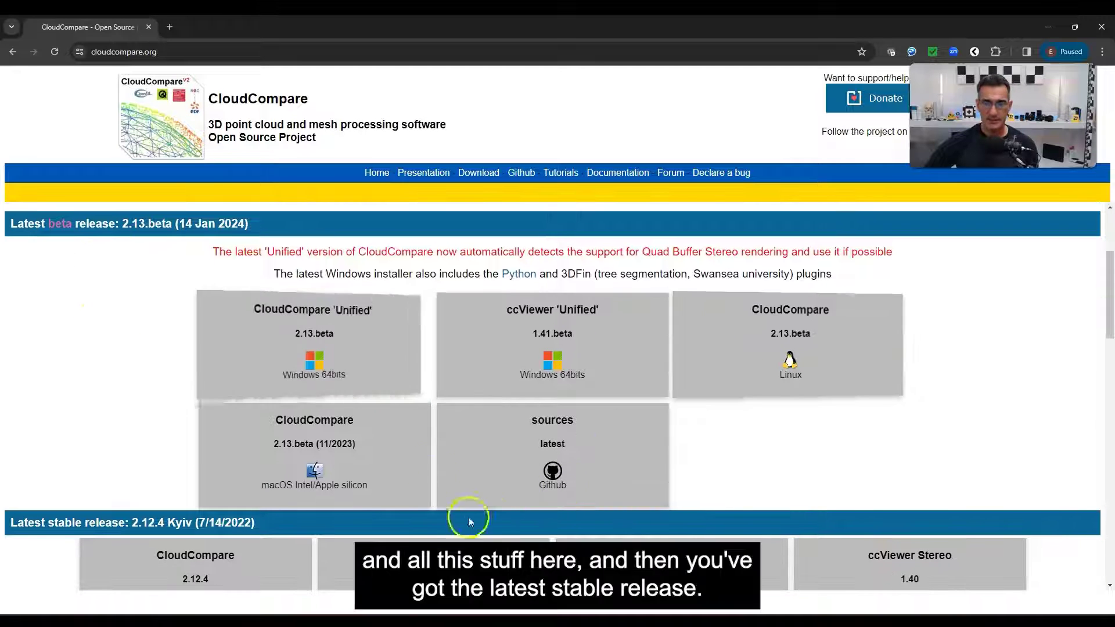
pyautogui.scroll(-4, 471, 521)
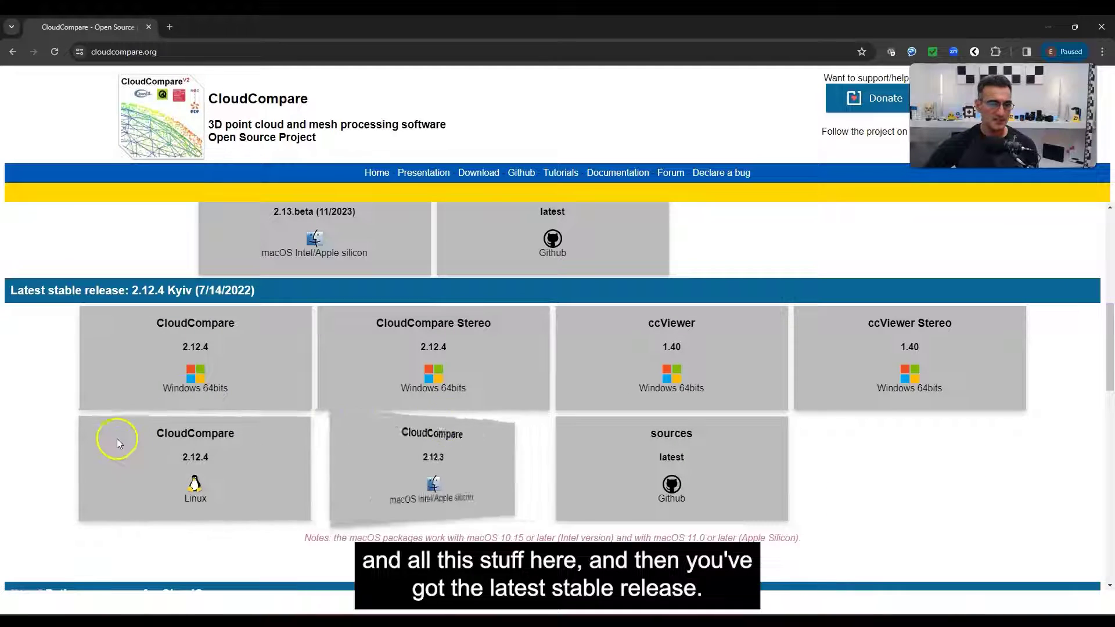
pyautogui.scroll(5, 418, 281)
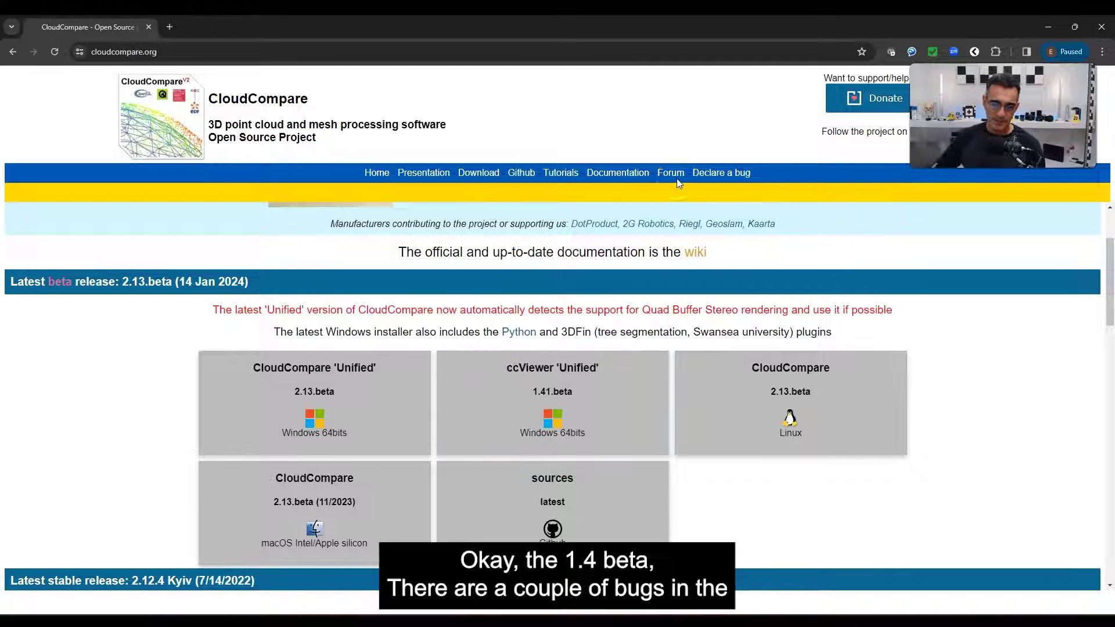
# Examine the Windows download options for ccViewer 'Unified' 1.41.beta and CloudCompare 'Unified' 2.13.beta.
pyautogui.scroll(-3, 774, 259)
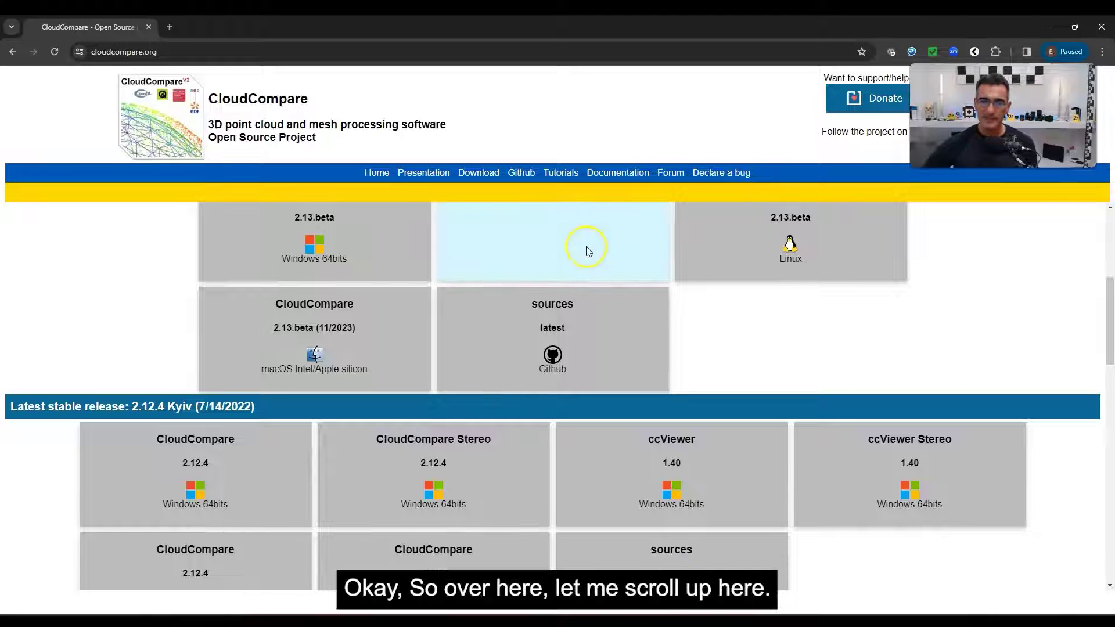
pyautogui.scroll(2, 722, 231)
pyautogui.scroll(3, 722, 231)
pyautogui.scroll(-4, 595, 340)
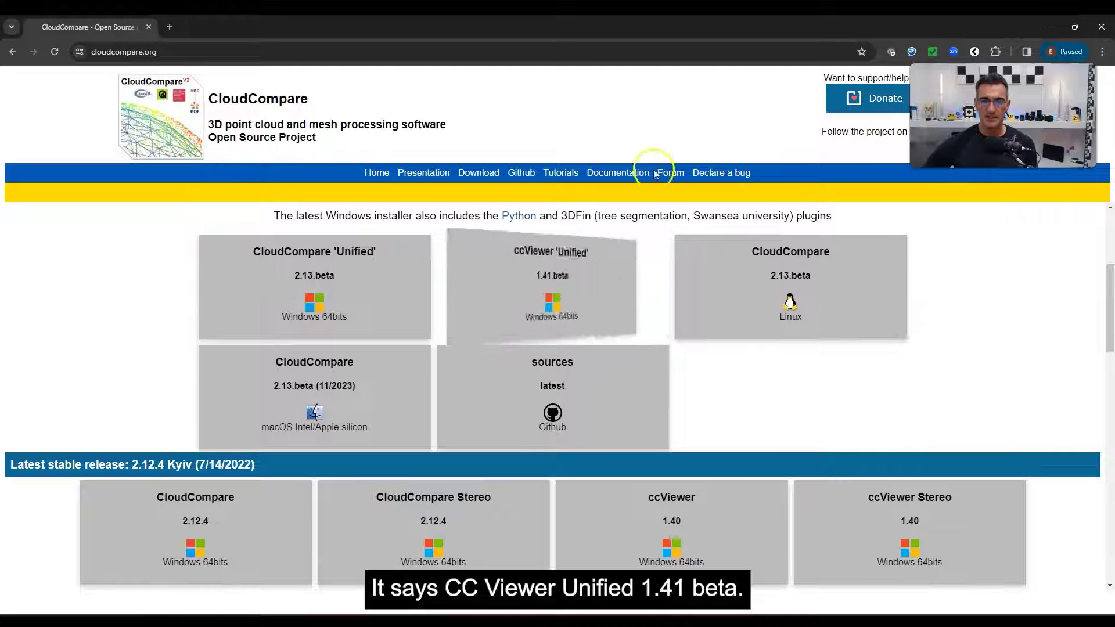
pyautogui.moveTo(553, 284)
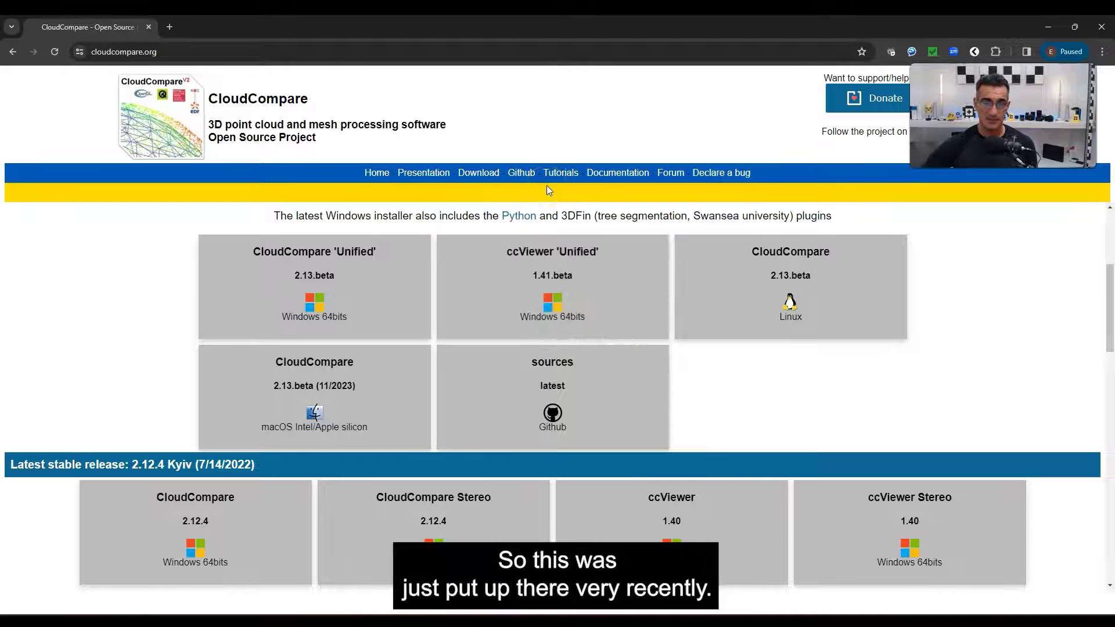
pyautogui.click(511, 263)
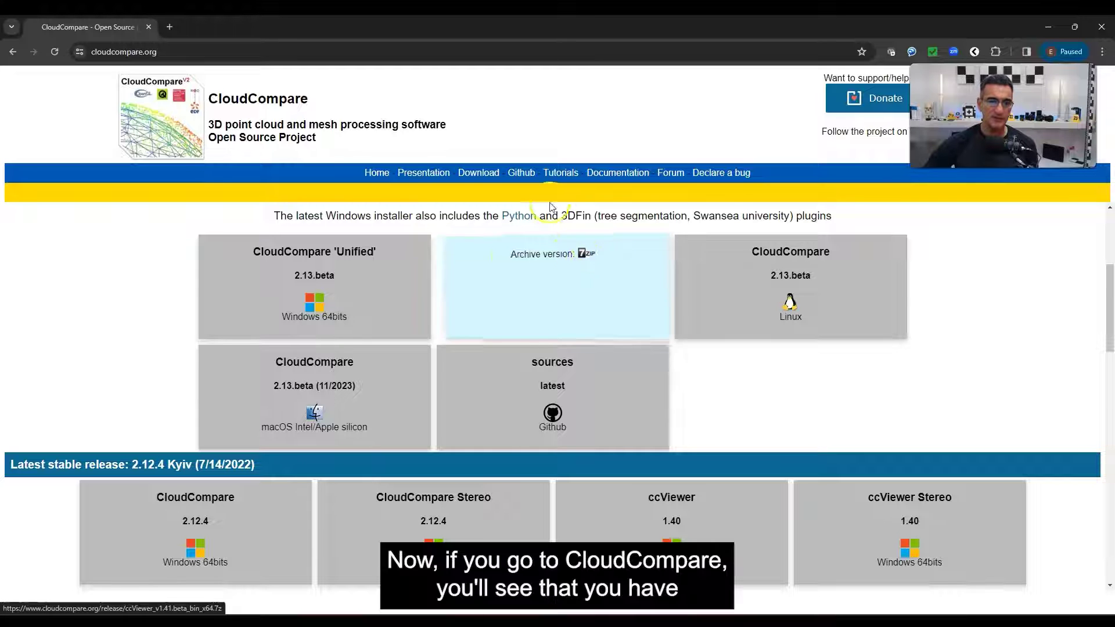
pyautogui.moveTo(314, 320)
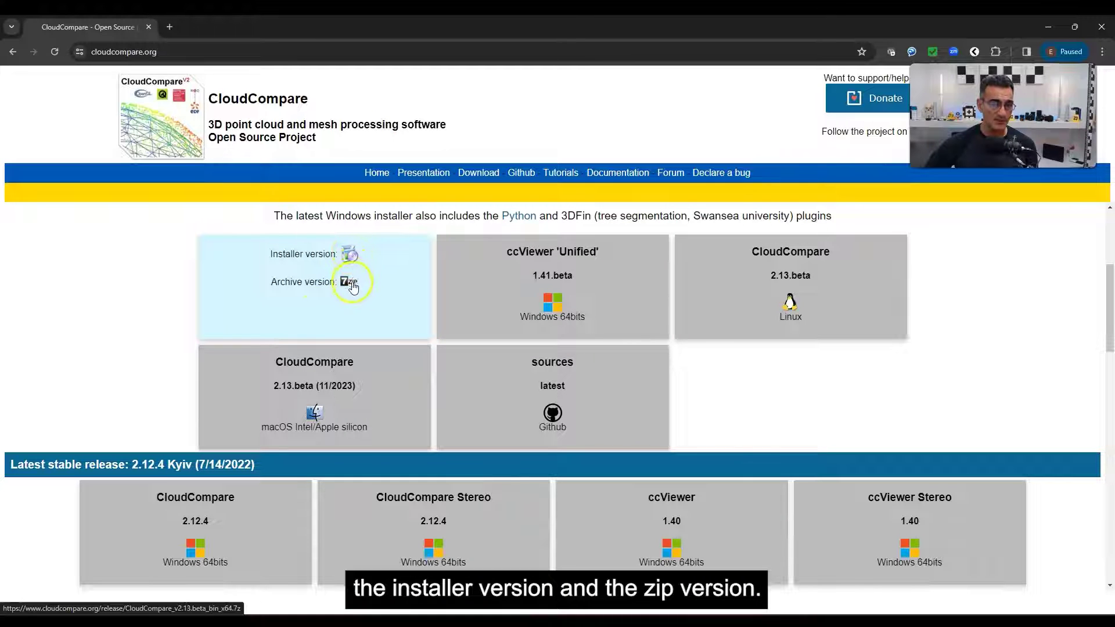
pyautogui.moveTo(517, 254)
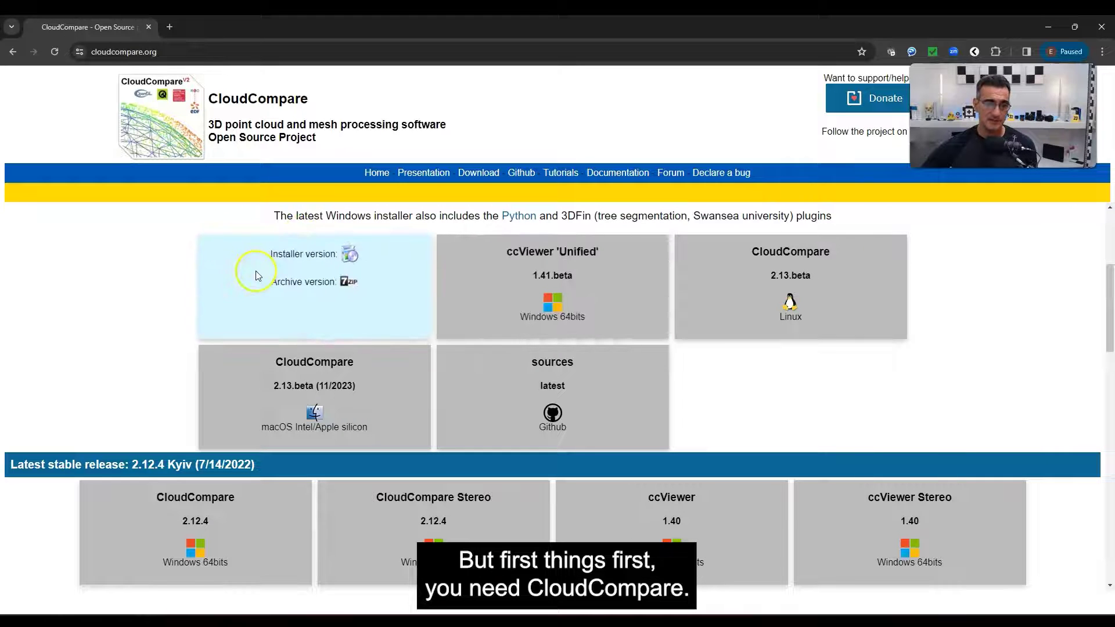
# Switch to CloudCompare, clear the selection and inspect the red car point cloud from several angles, shifting the hood point's label off the car.
pyautogui.moveTo(198, 620)
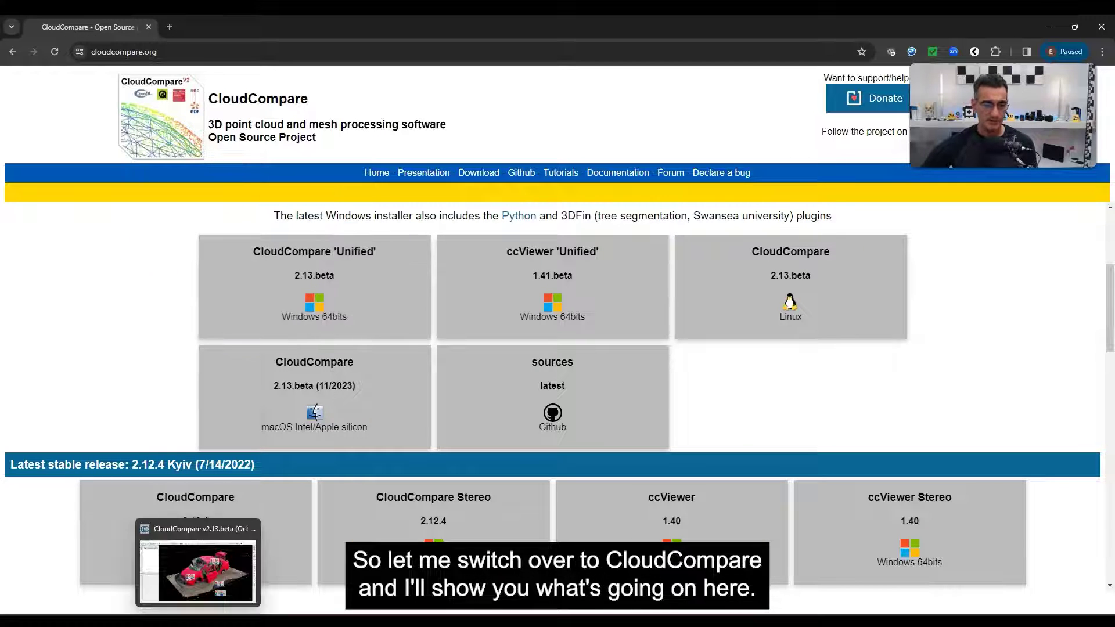
pyautogui.click(198, 620)
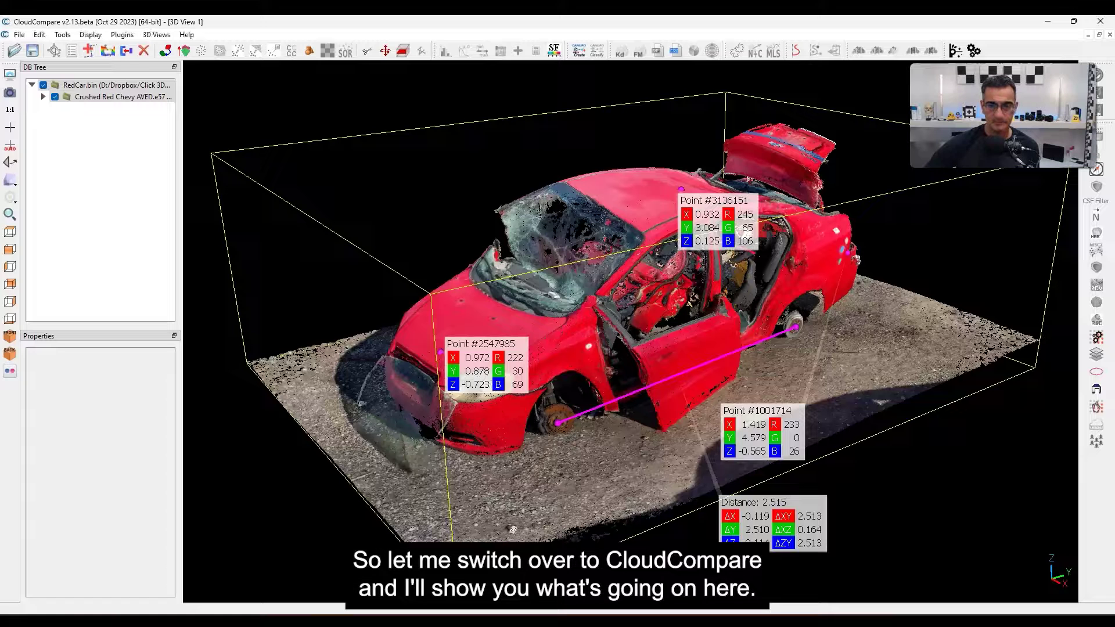
pyautogui.click(517, 170)
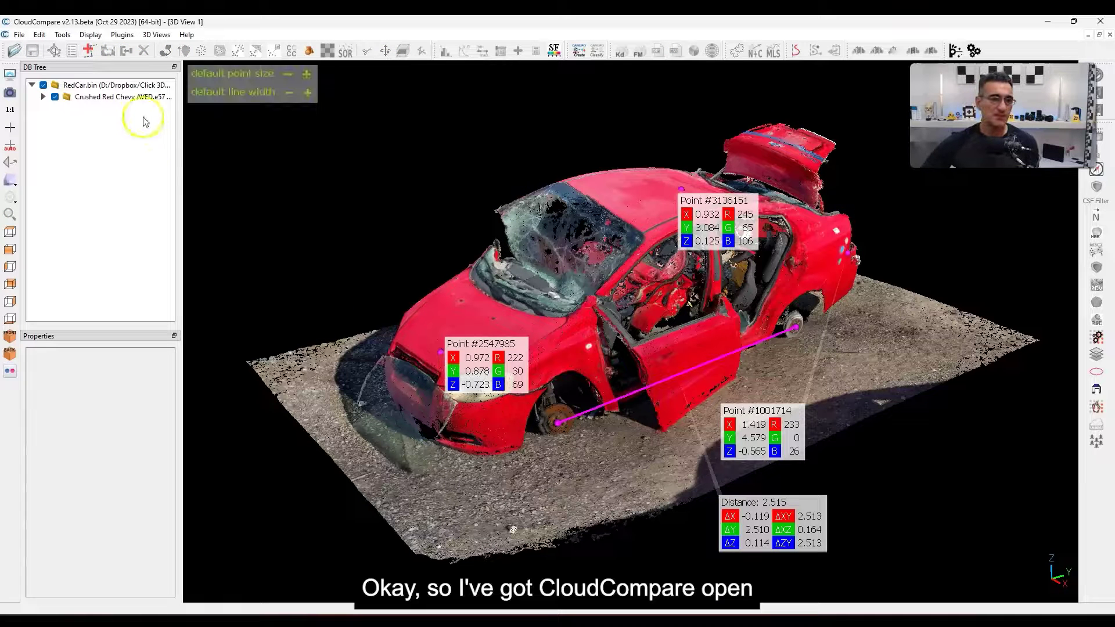
pyautogui.moveTo(562, 298); pyautogui.dragTo(594, 290)
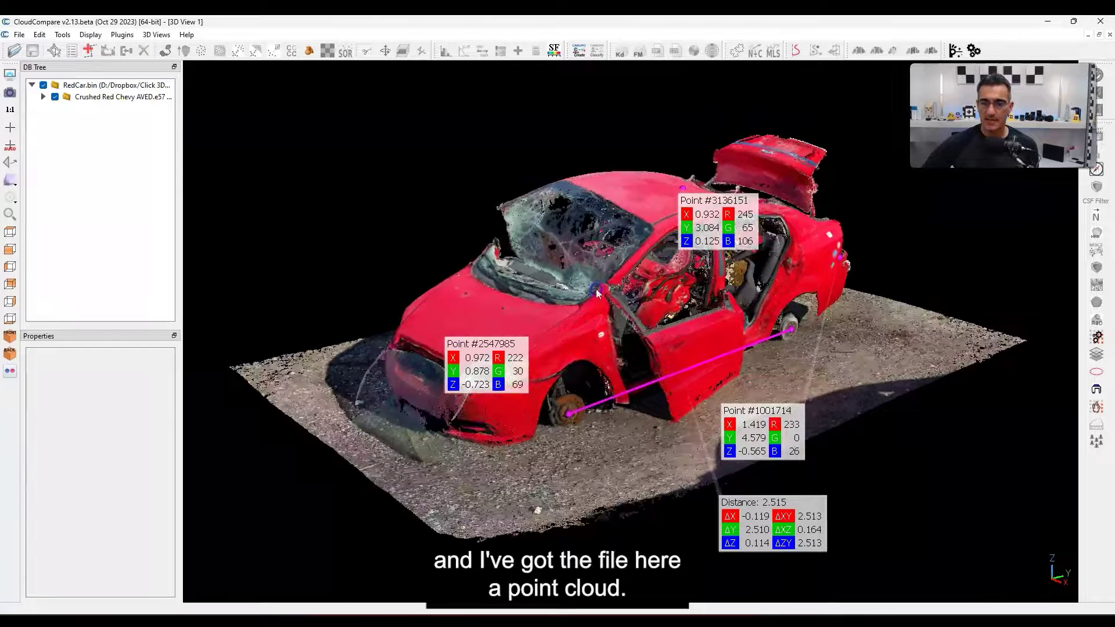
pyautogui.moveTo(488, 366); pyautogui.dragTo(344, 330)
pyautogui.moveTo(570, 341); pyautogui.dragTo(458, 438)
pyautogui.scroll(5, 549, 341)
pyautogui.scroll(-5, 505, 401)
pyautogui.moveTo(510, 354); pyautogui.dragTo(587, 367)
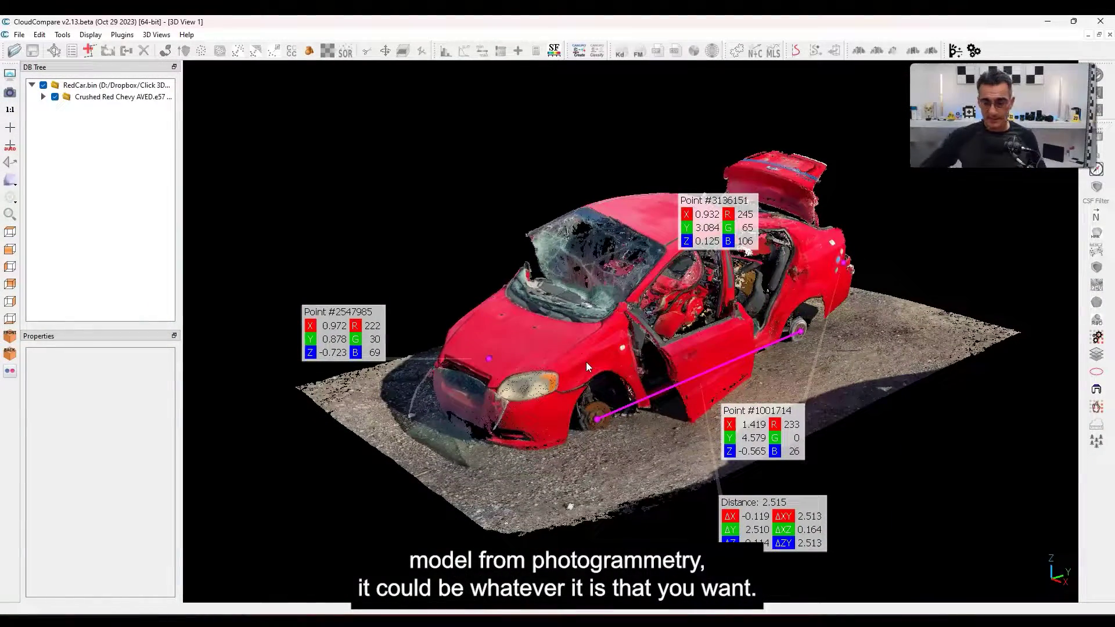
pyautogui.moveTo(574, 353); pyautogui.dragTo(612, 371)
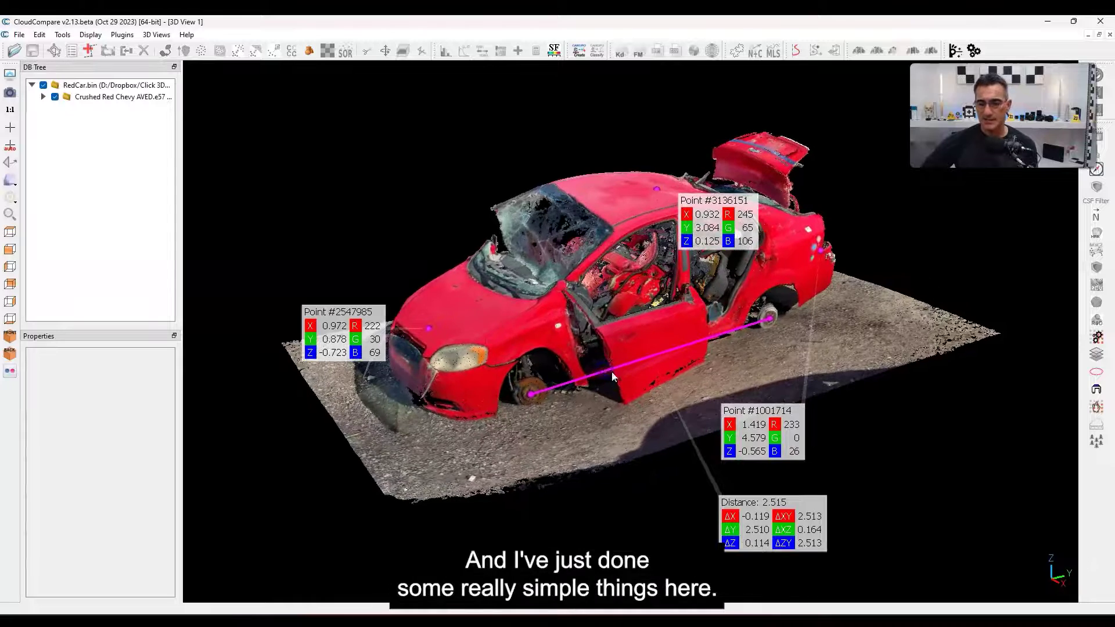
# Arrange the hood, roof and rear point labels and the wheel distance label around the outside of the car.
pyautogui.moveTo(655, 405); pyautogui.dragTo(642, 402)
pyautogui.moveTo(371, 345); pyautogui.dragTo(326, 263)
pyautogui.moveTo(714, 236); pyautogui.dragTo(668, 150)
pyautogui.moveTo(767, 525); pyautogui.dragTo(623, 525)
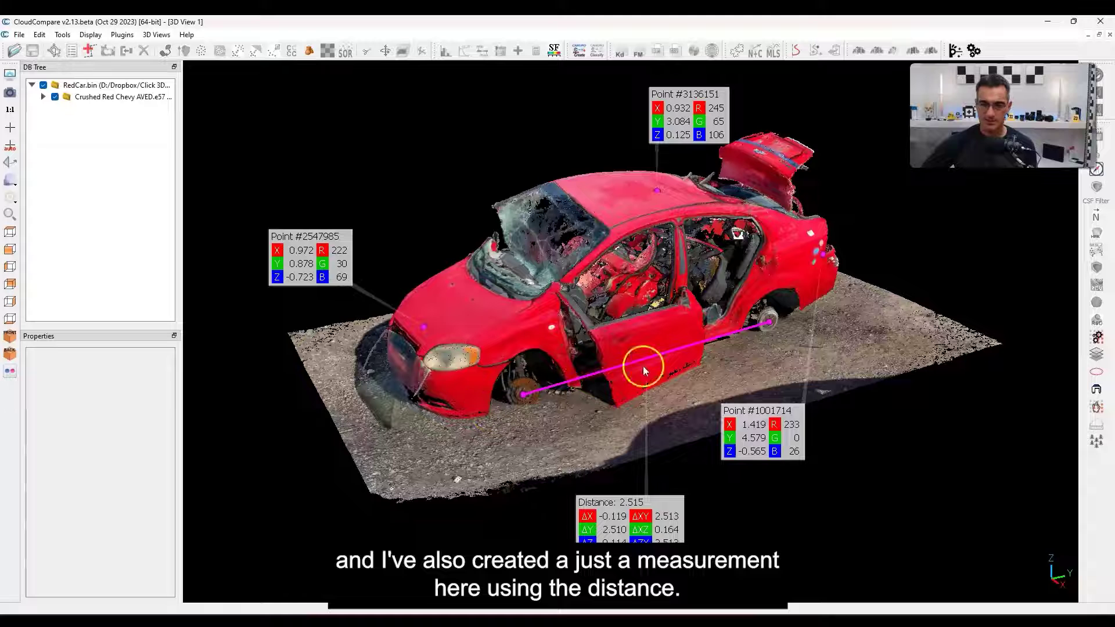
pyautogui.moveTo(758, 440); pyautogui.dragTo(911, 221)
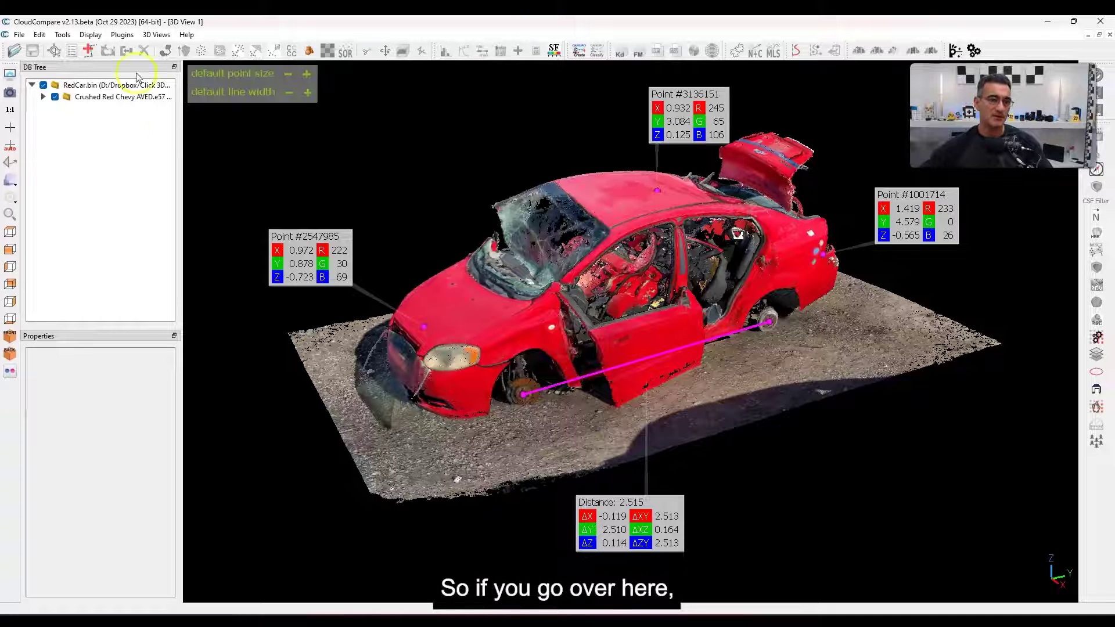
# Select RedCar.bin together with its Crushed Red Chevy cloud group and start saving them.
pyautogui.hotkey('ctrl', 'a')
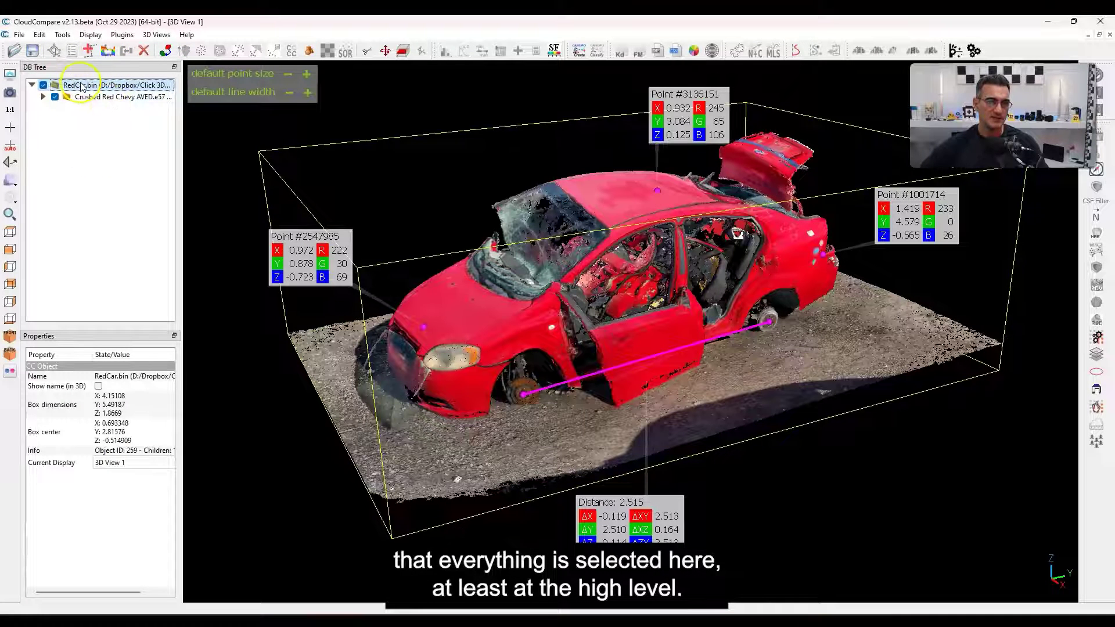
pyautogui.click(105, 127)
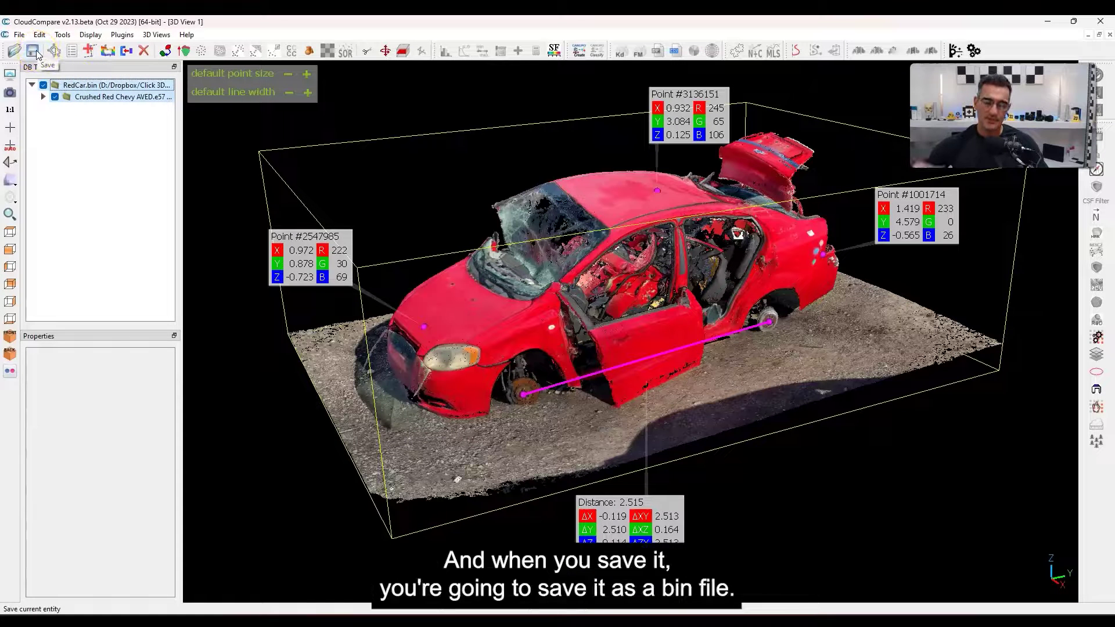
pyautogui.click(33, 51)
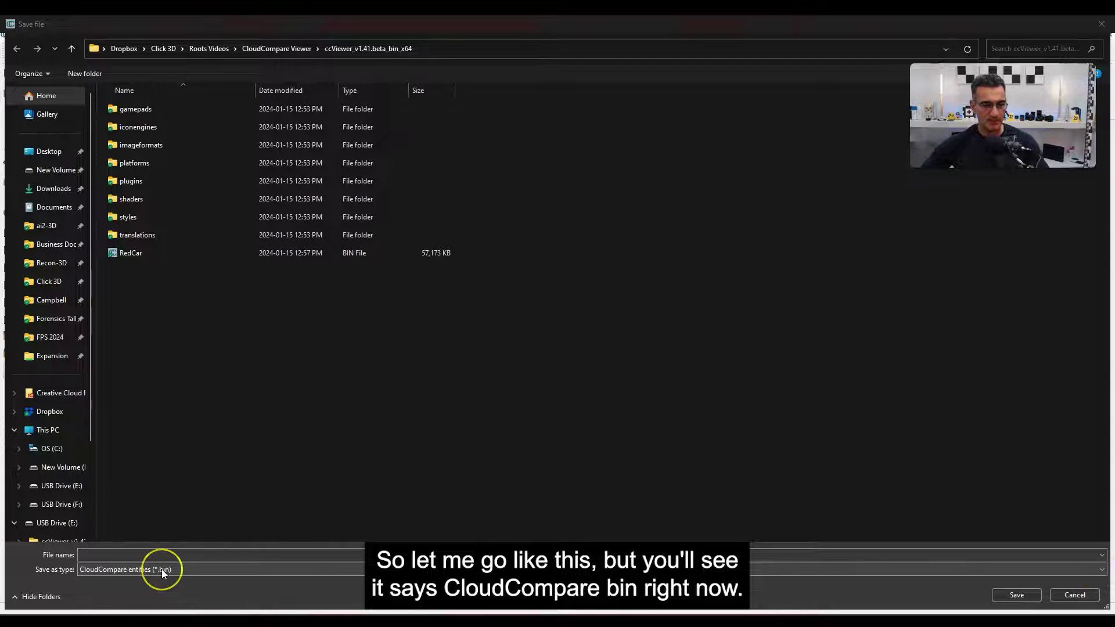
# Review the available save formats, keep CloudCompare entities (*.bin) as the file type, and leave without saving.
pyautogui.click(1098, 572)
pyautogui.click(1099, 572)
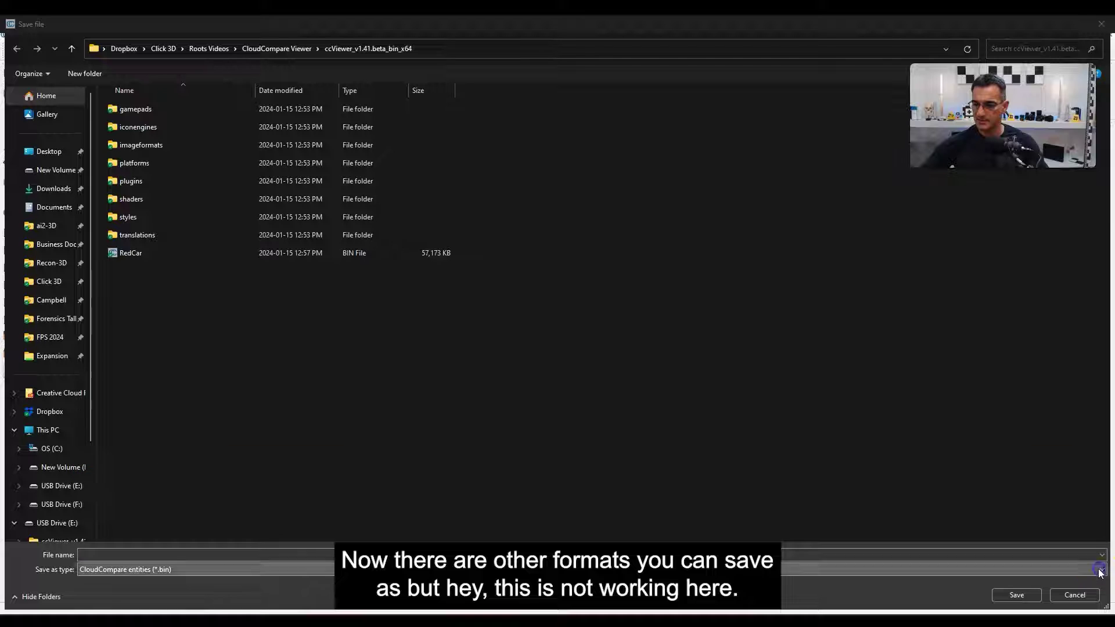
pyautogui.click(1099, 573)
pyautogui.click(1099, 572)
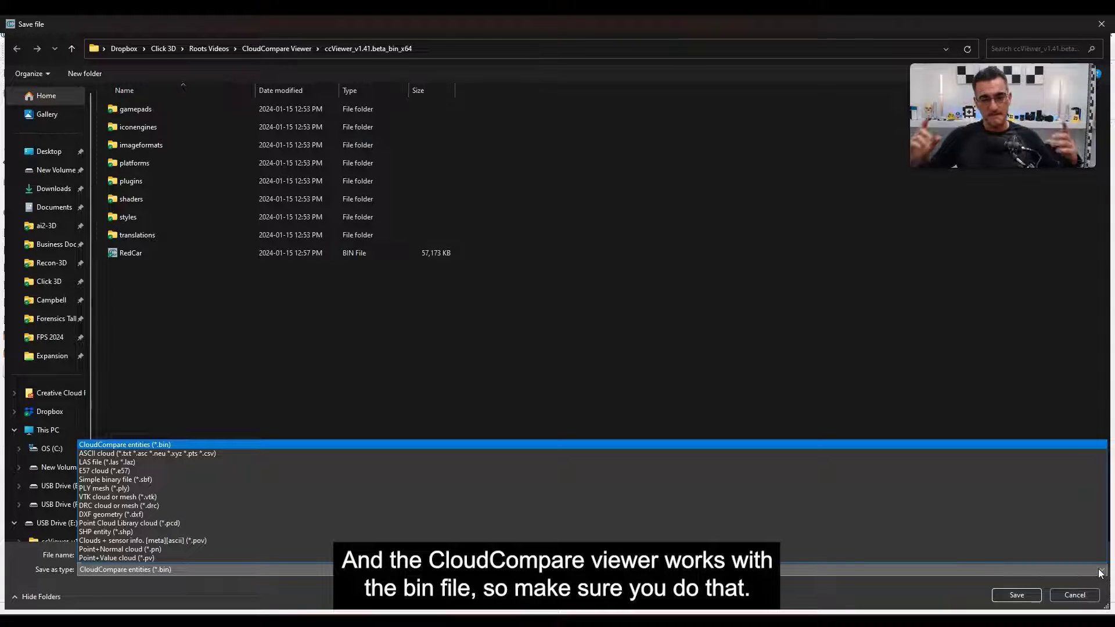
pyautogui.click(1012, 367)
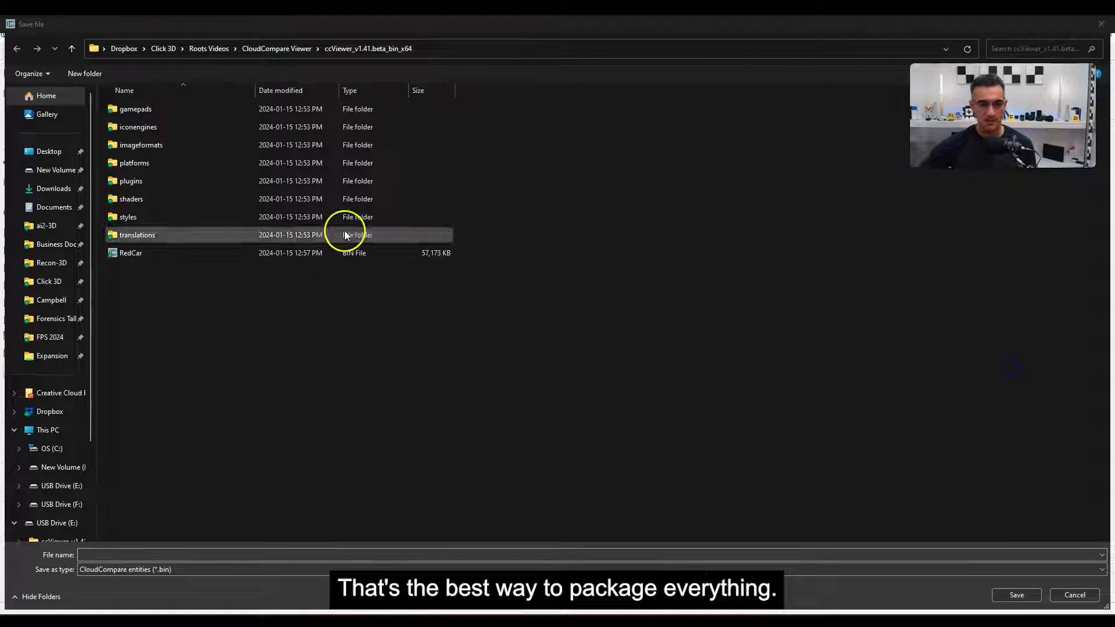
pyautogui.click(149, 261)
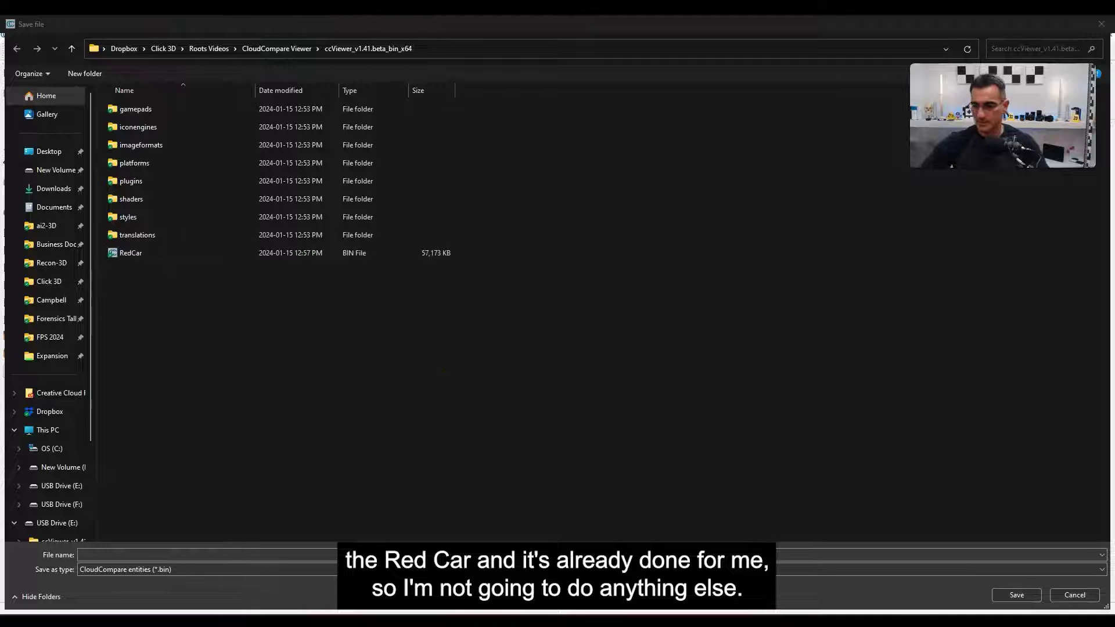
pyautogui.click(1074, 594)
pyautogui.click(517, 334)
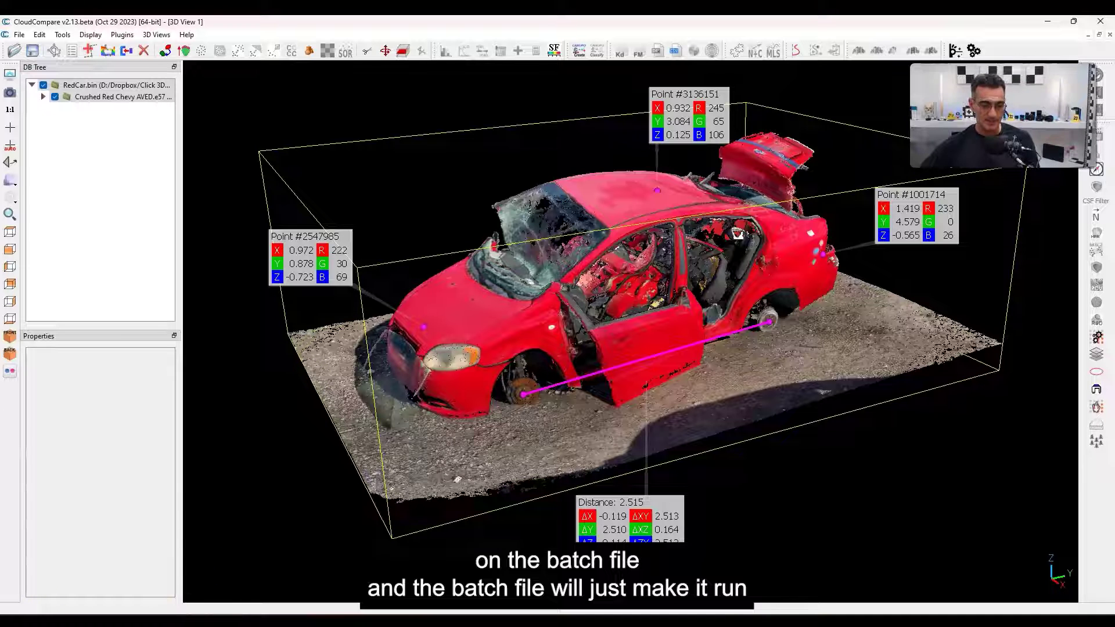
# Switch to File Explorer on USB Drive (E:), look inside the ccViewer_v1.41.beta_bin_x64 folder and return to the drive's root.
pyautogui.moveTo(125, 620)
pyautogui.click(165, 588)
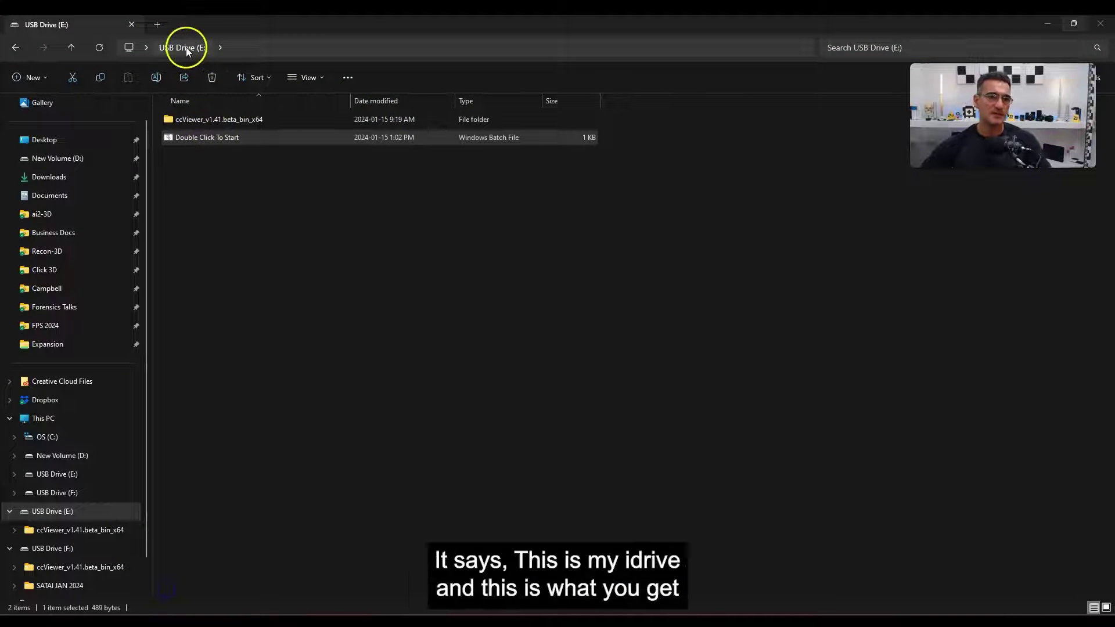
pyautogui.click(216, 120)
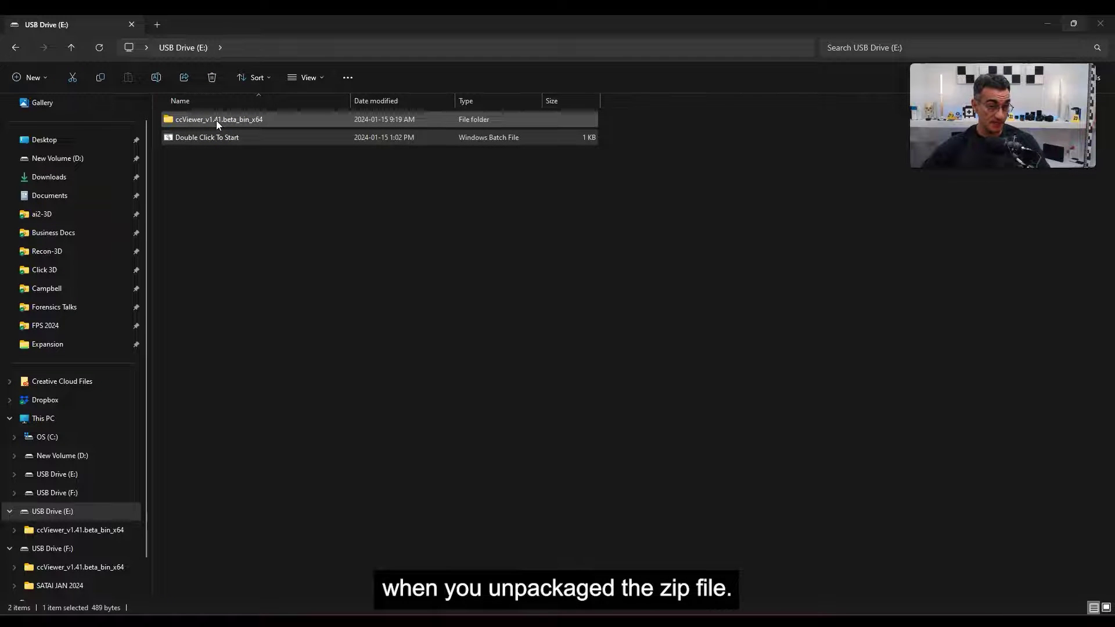
pyautogui.doubleClick(216, 120)
pyautogui.click(180, 47)
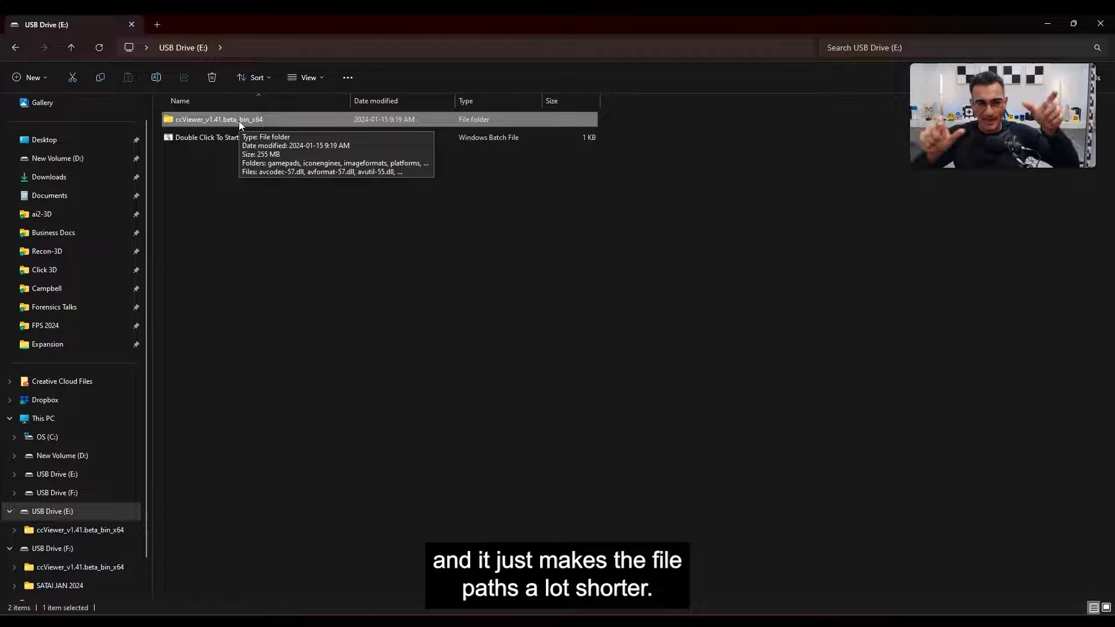
# Open the ccViewer_v1.41.beta_bin_x64 folder on the USB drive, launch the ccViewer application and maximize its window.
pyautogui.click(206, 121)
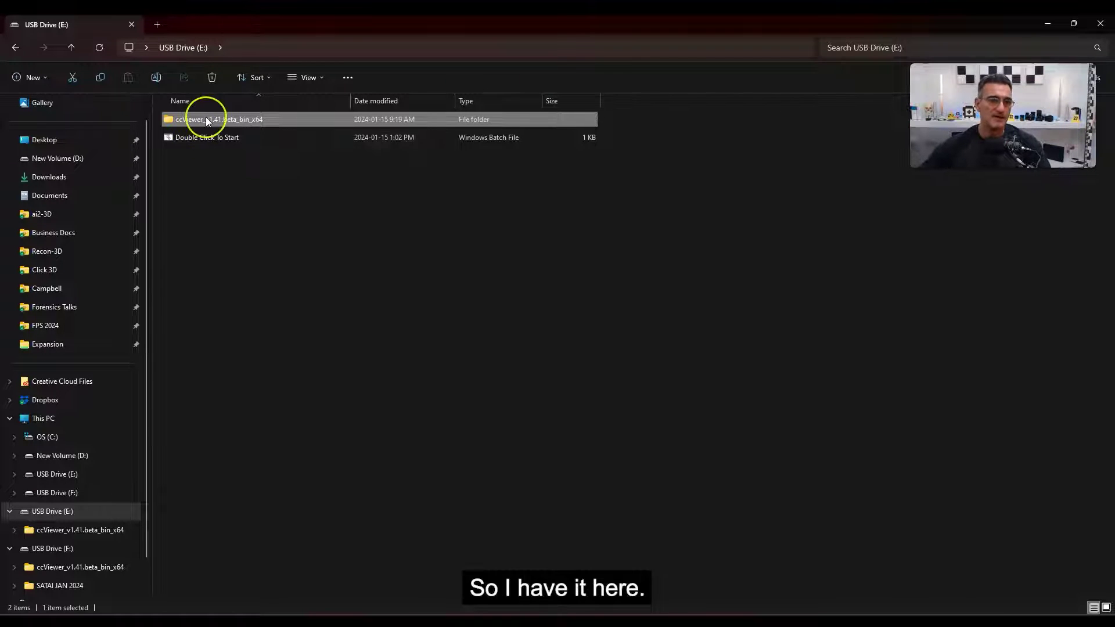
pyautogui.doubleClick(207, 121)
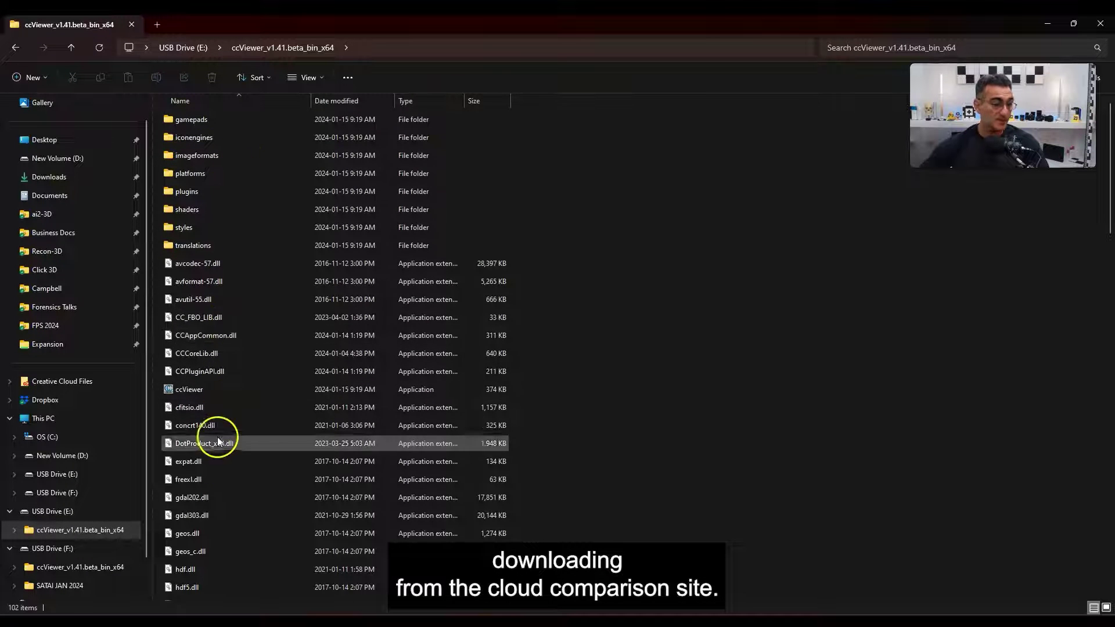
pyautogui.click(200, 390)
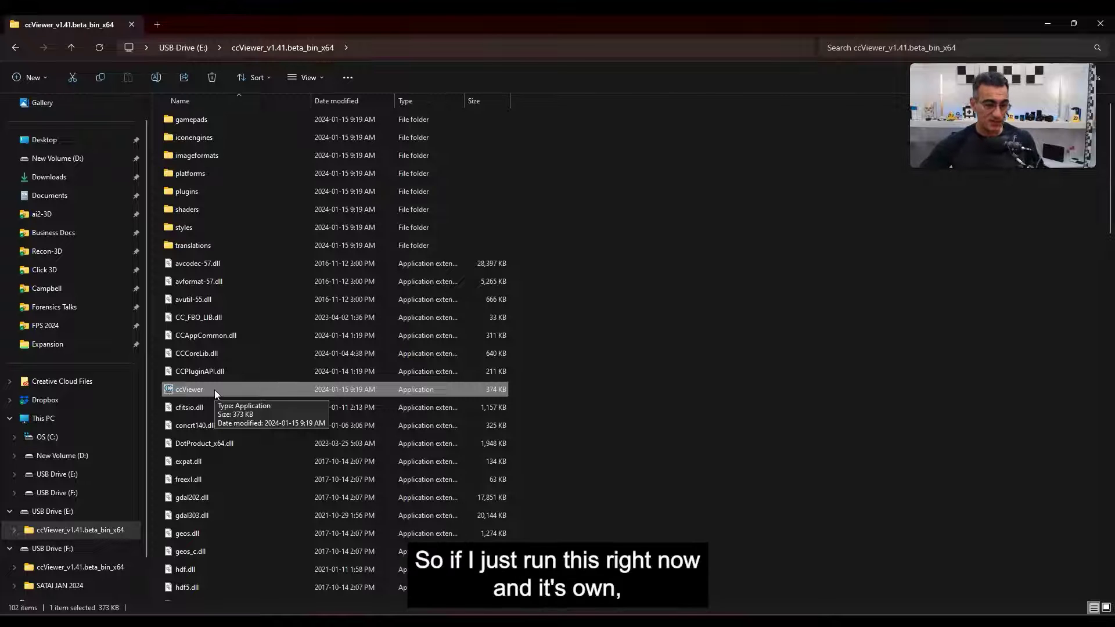
pyautogui.doubleClick(214, 389)
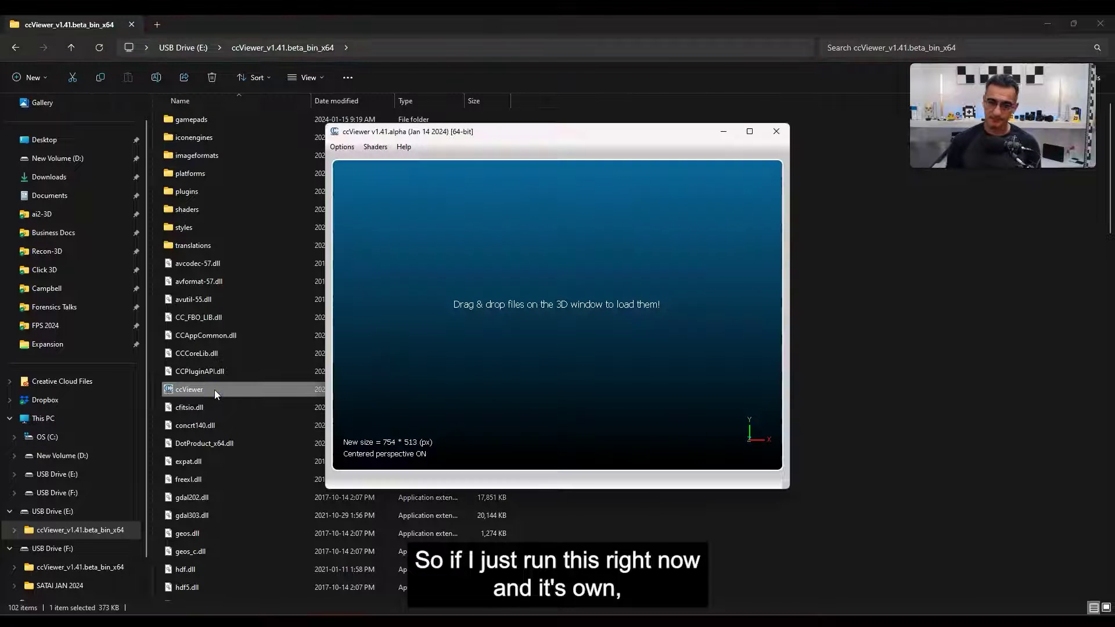
pyautogui.moveTo(577, 132); pyautogui.dragTo(511, 90)
pyautogui.click(657, 93)
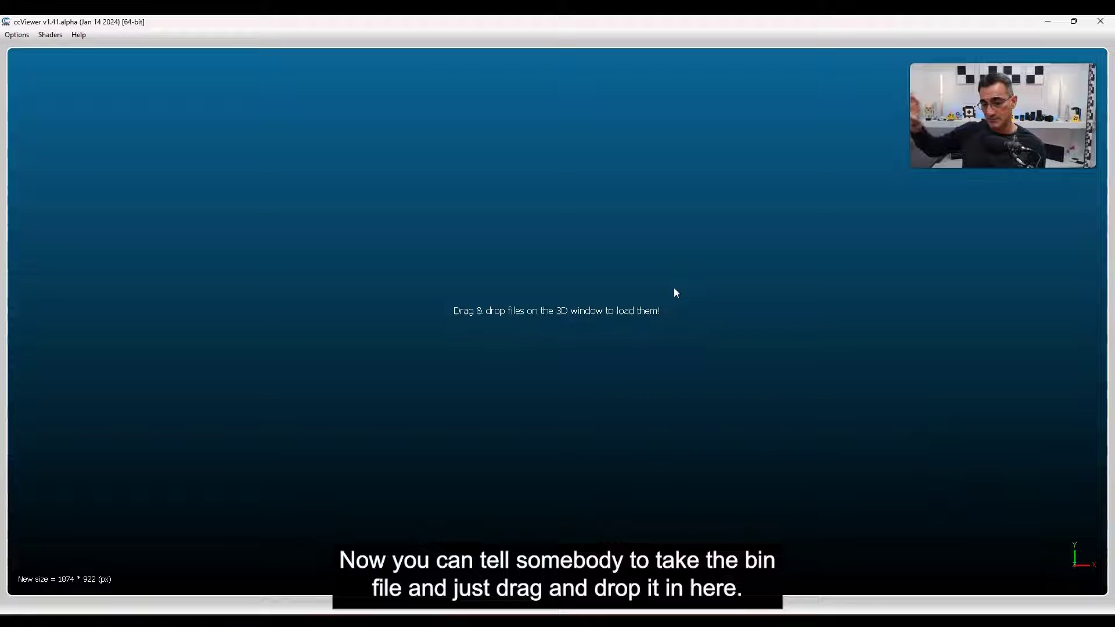
# Move the folder window to the other screen and load RedCar.bin from it into ccViewer to view the labelled car.
pyautogui.click(207, 338)
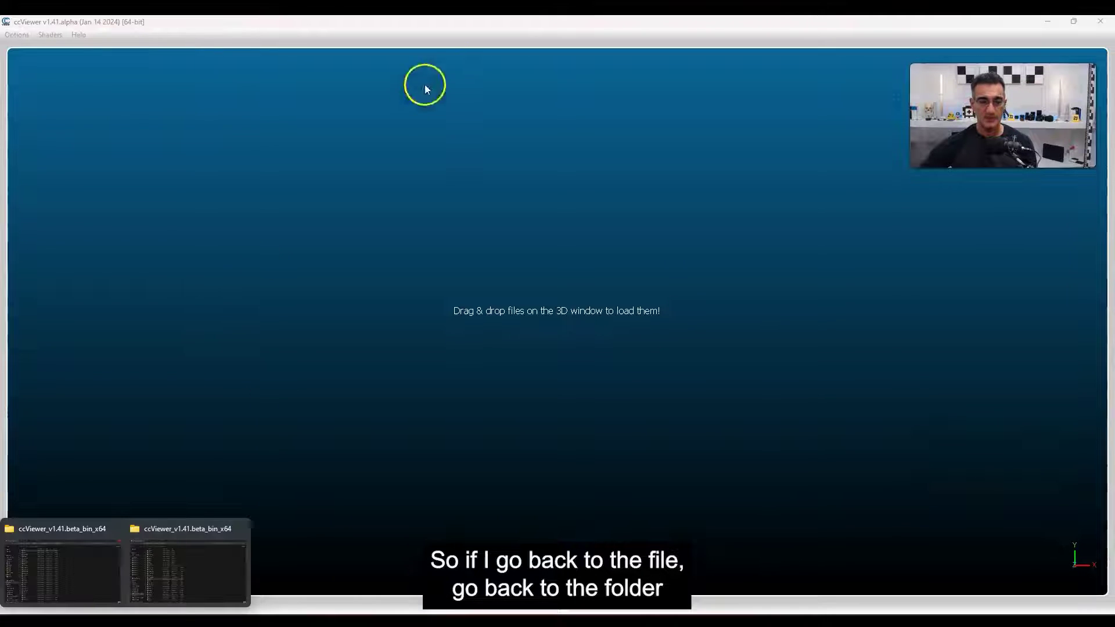
pyautogui.click(211, 582)
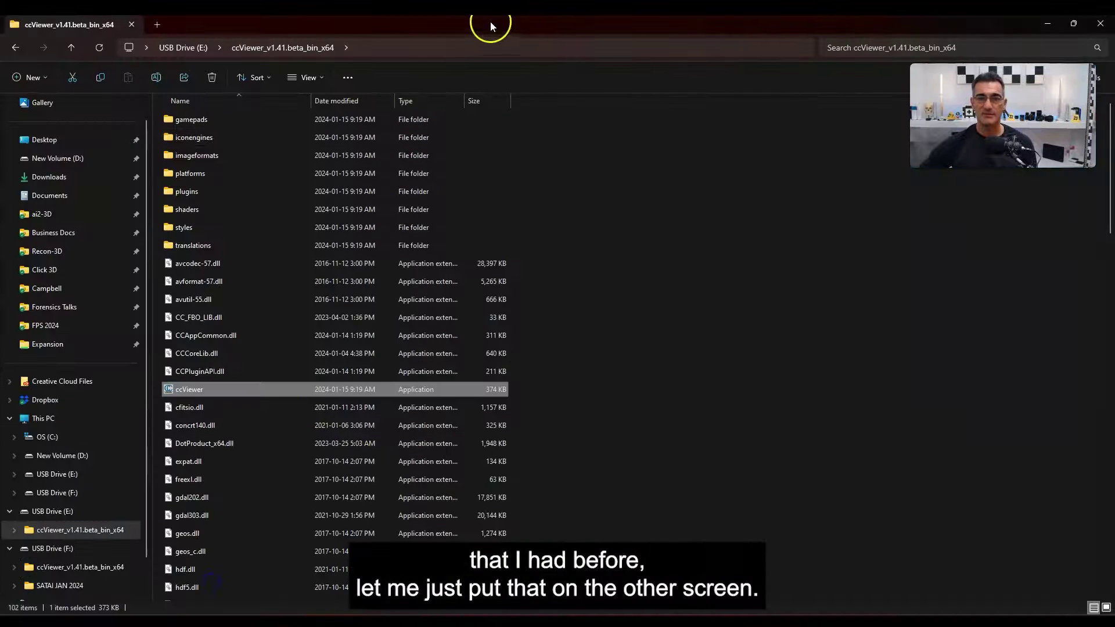
pyautogui.moveTo(488, 25); pyautogui.dragTo(1114, 29)
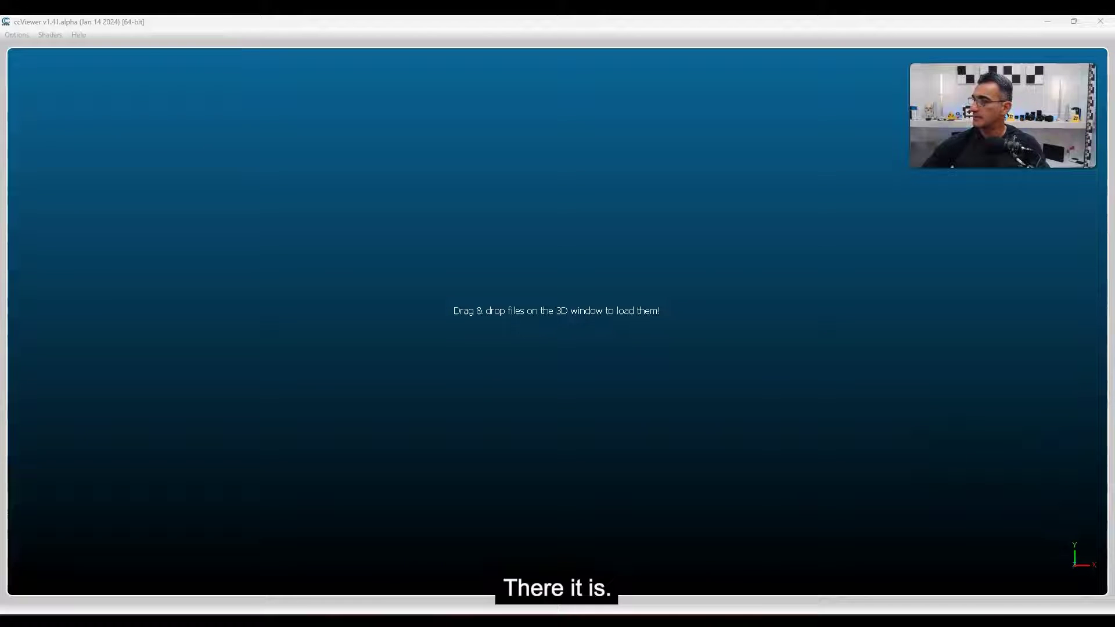
pyautogui.moveTo(7, 349); pyautogui.dragTo(371, 251)
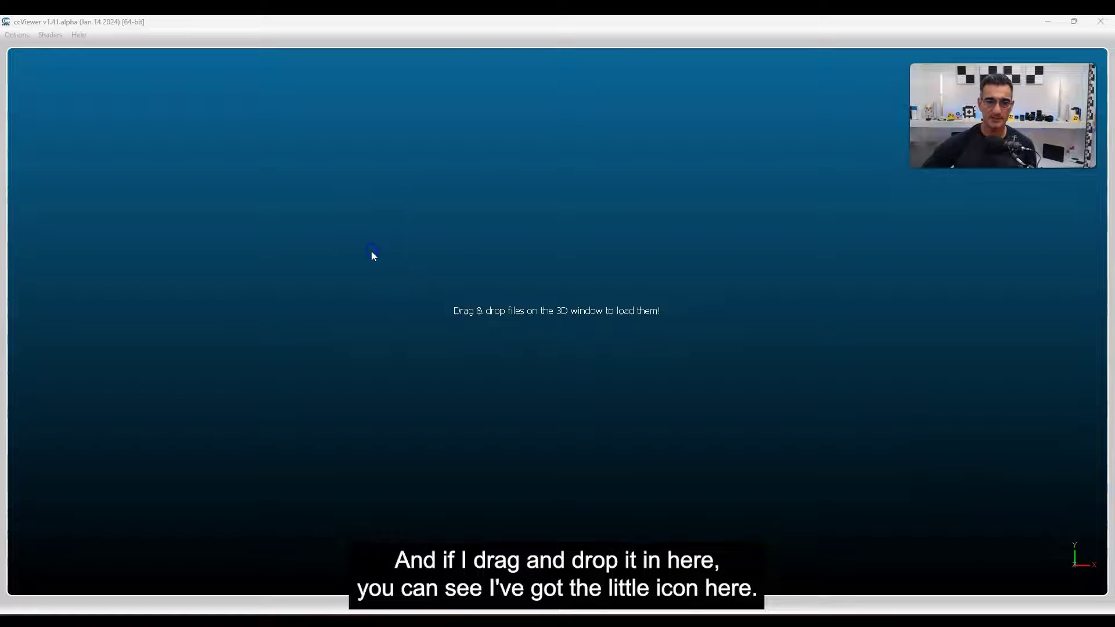
pyautogui.moveTo(458, 445); pyautogui.dragTo(520, 397)
pyautogui.scroll(3, 521, 397)
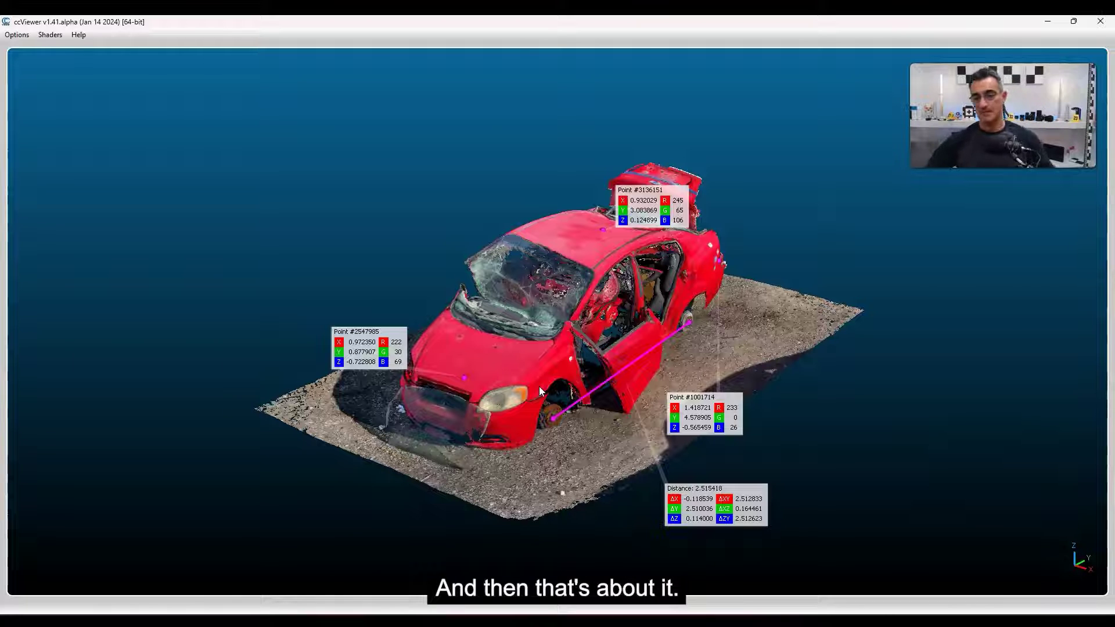
# Close ccViewer, bring up the USB drive's root in File Explorer and open the Double Click To Start batch file in Notepad.
pyautogui.click(1100, 22)
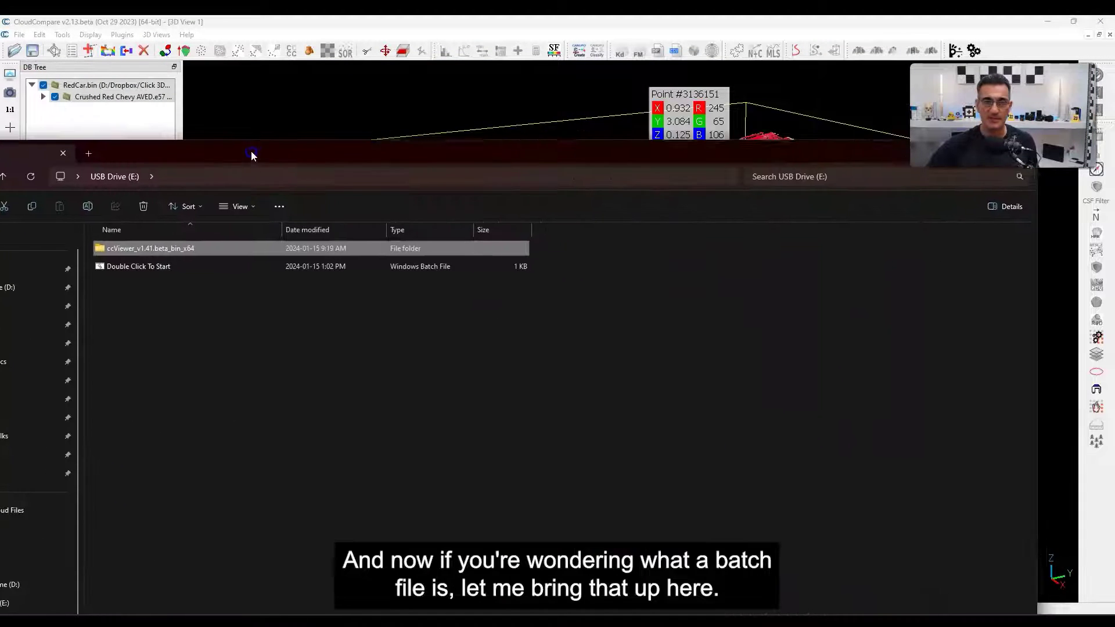
pyautogui.moveTo(249, 155); pyautogui.dragTo(325, 3)
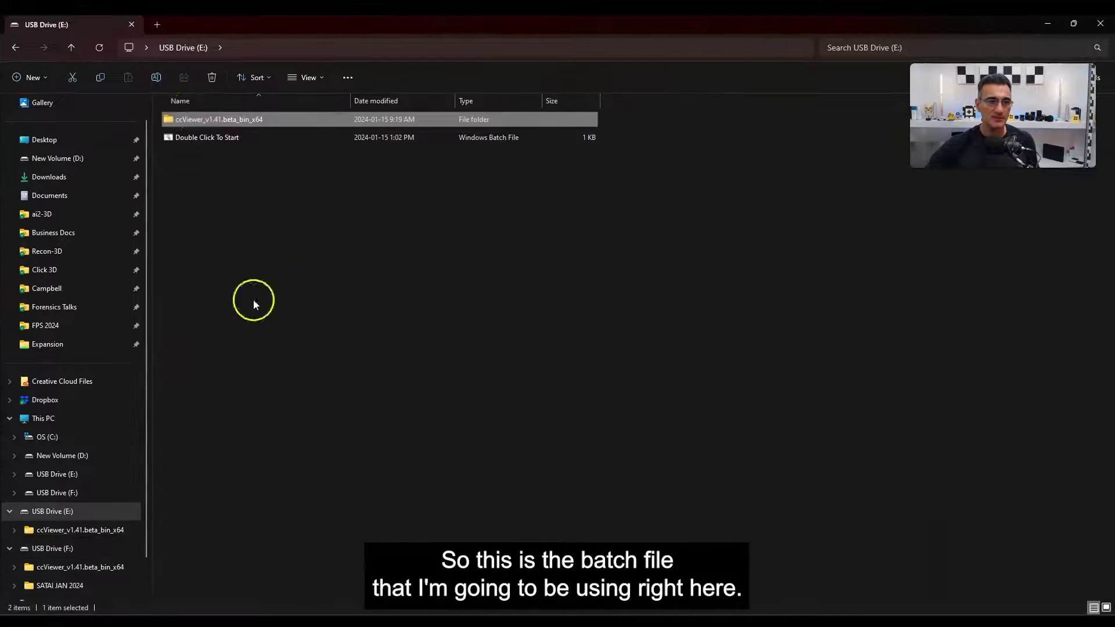
pyautogui.click(208, 139)
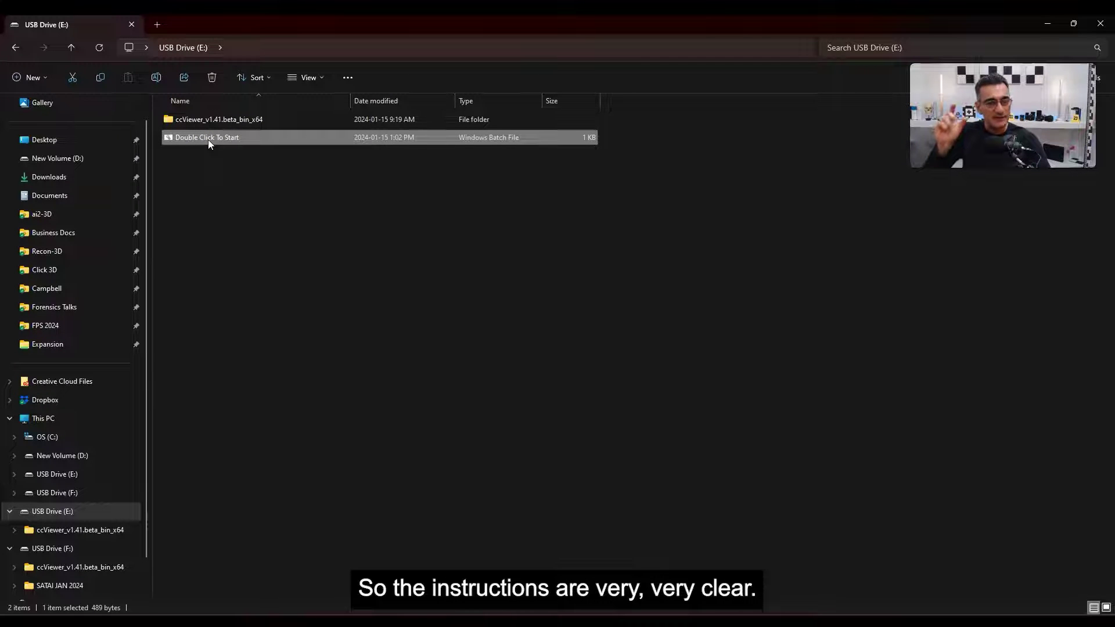
pyautogui.rightClick(208, 139)
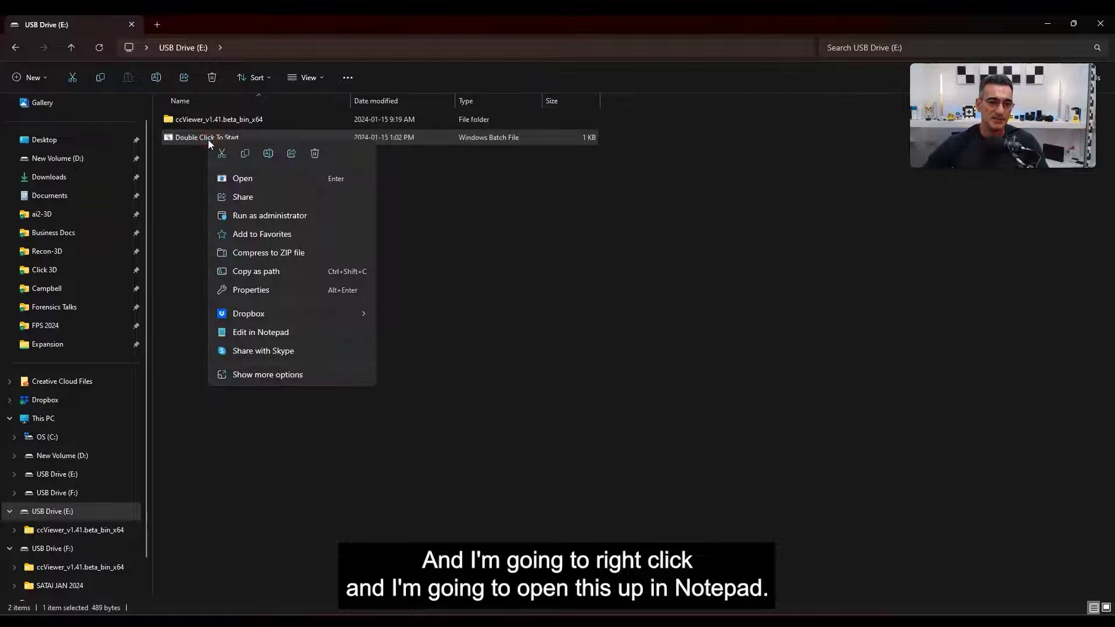
pyautogui.click(263, 332)
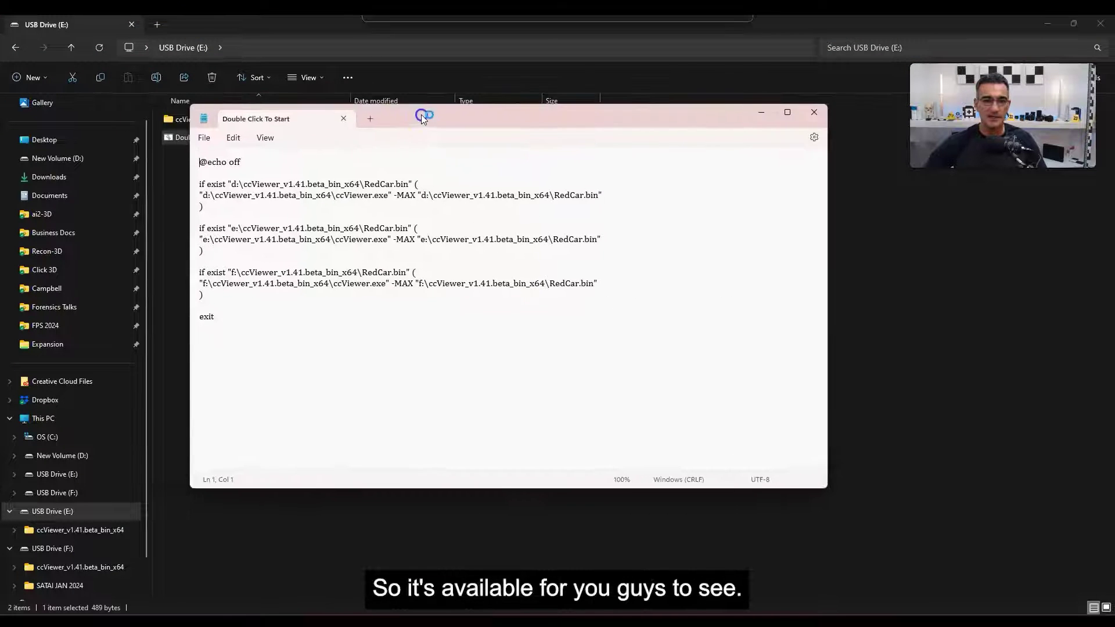
# Enlarge the batch file's text to 190% and resize the Notepad window so each command fits on one line.
pyautogui.doubleClick(421, 115)
pyautogui.keyDown('ctrl'); pyautogui.scroll(8, 253, 174); pyautogui.keyUp('ctrl')
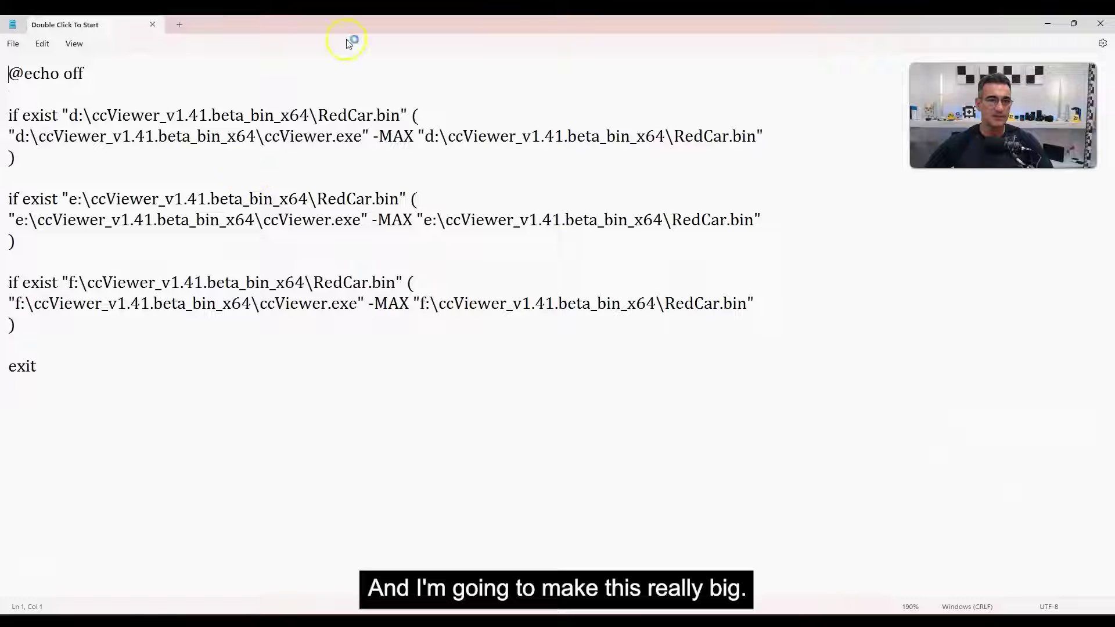
pyautogui.doubleClick(361, 22)
pyautogui.moveTo(443, 45); pyautogui.dragTo(535, 77)
pyautogui.keyDown('ctrl'); pyautogui.scroll(1, 658, 275); pyautogui.keyUp('ctrl')
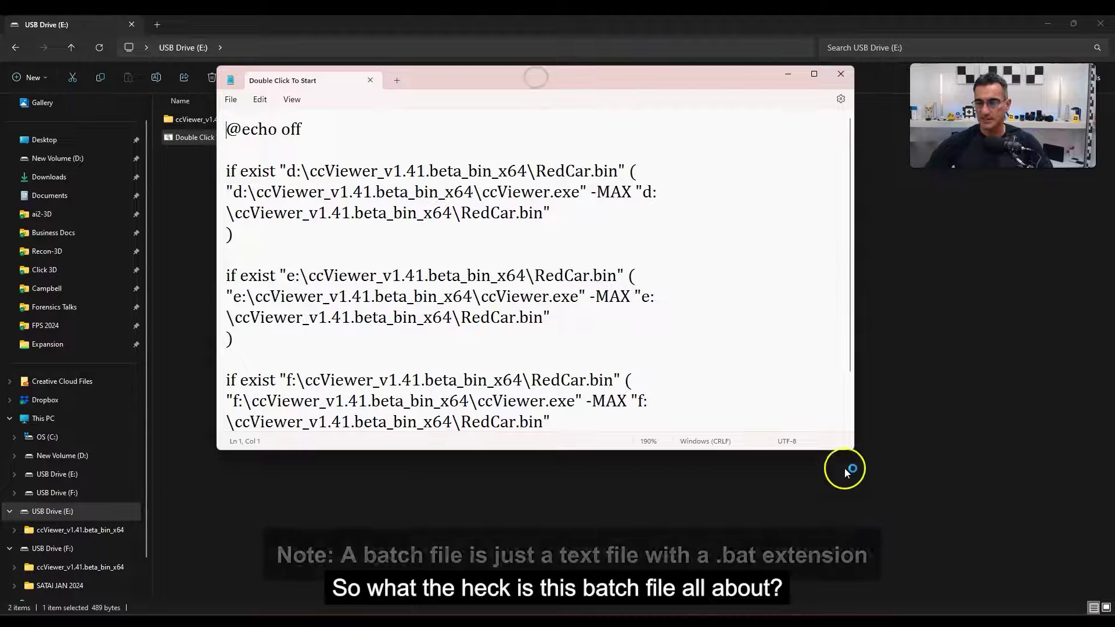
pyautogui.moveTo(854, 449); pyautogui.dragTo(1016, 594)
pyautogui.moveTo(453, 79); pyautogui.dragTo(262, 58)
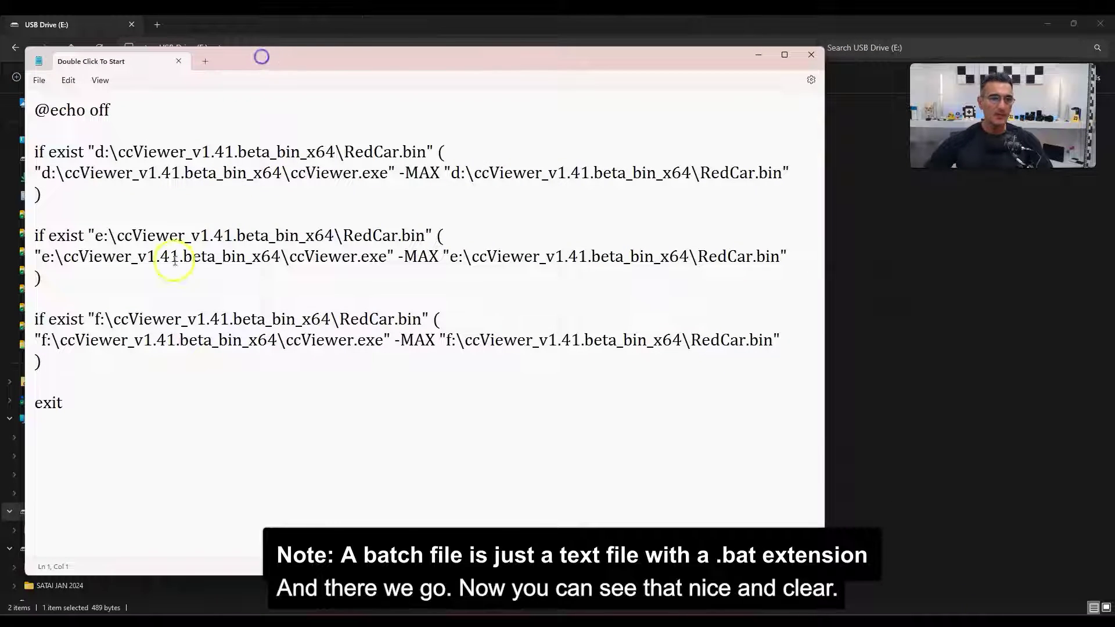
pyautogui.moveTo(98, 111); pyautogui.dragTo(256, 408)
pyautogui.click(196, 190)
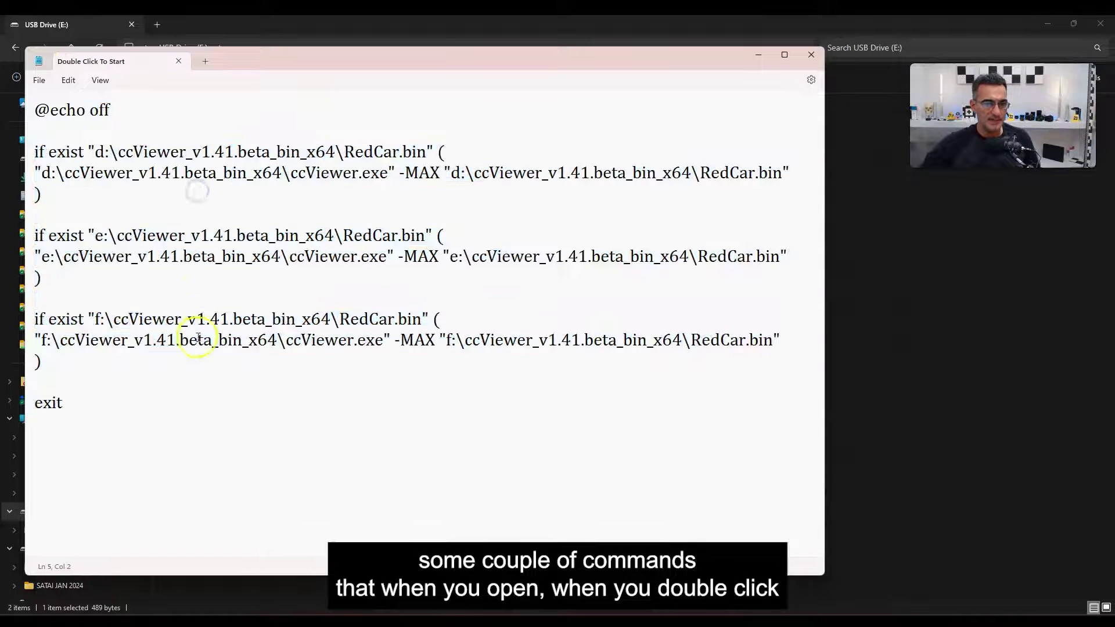
pyautogui.click(168, 113)
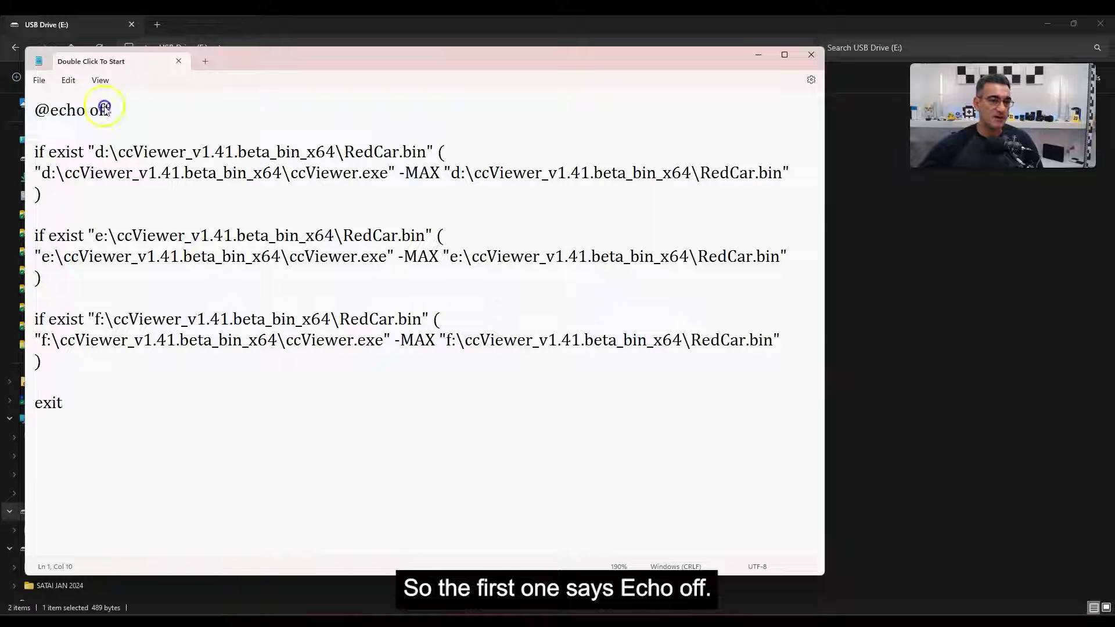
pyautogui.moveTo(109, 109); pyautogui.dragTo(33, 109)
pyautogui.click(125, 106)
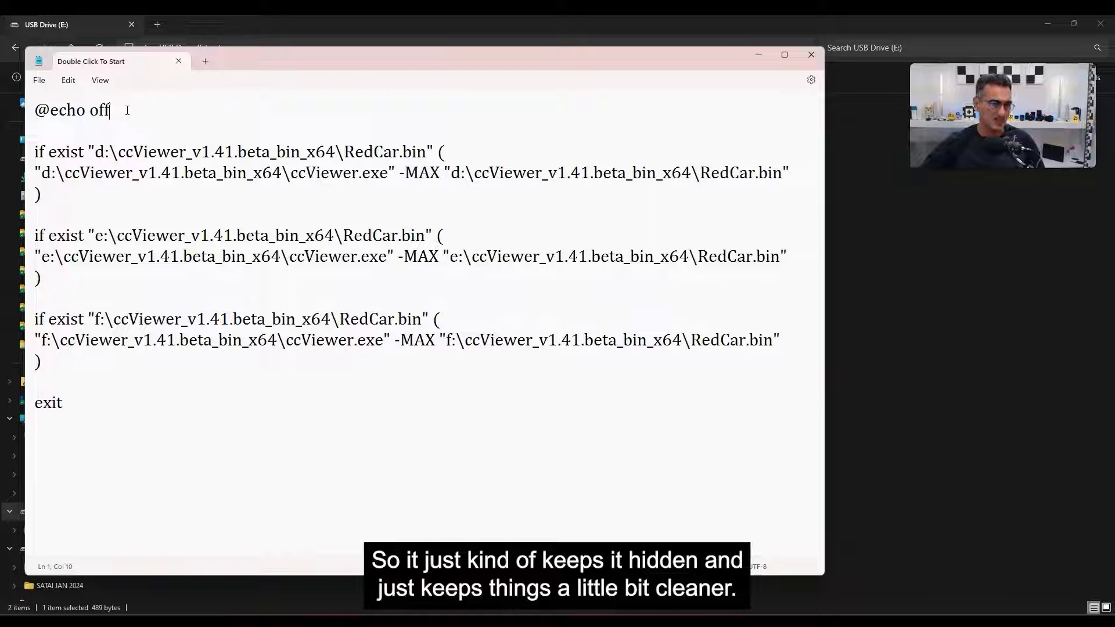
# Examine the three "if exist" conditions and the d:, e: and f: drive letters they check.
pyautogui.click(36, 152)
pyautogui.moveTo(37, 152); pyautogui.dragTo(87, 152)
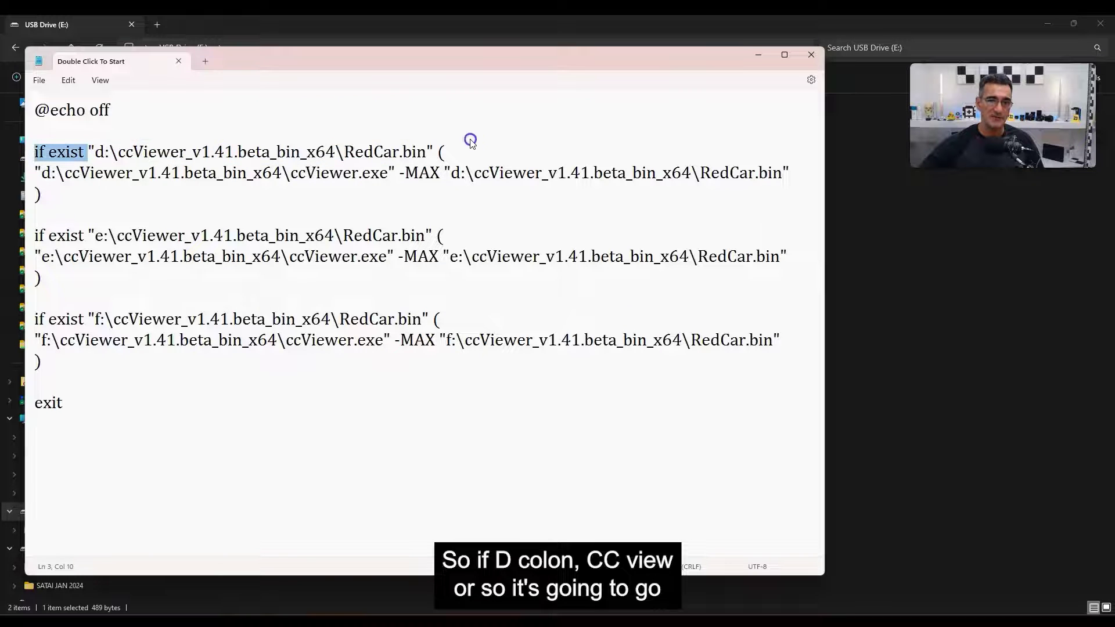
pyautogui.moveTo(471, 142); pyautogui.dragTo(458, 144)
pyautogui.click(39, 155)
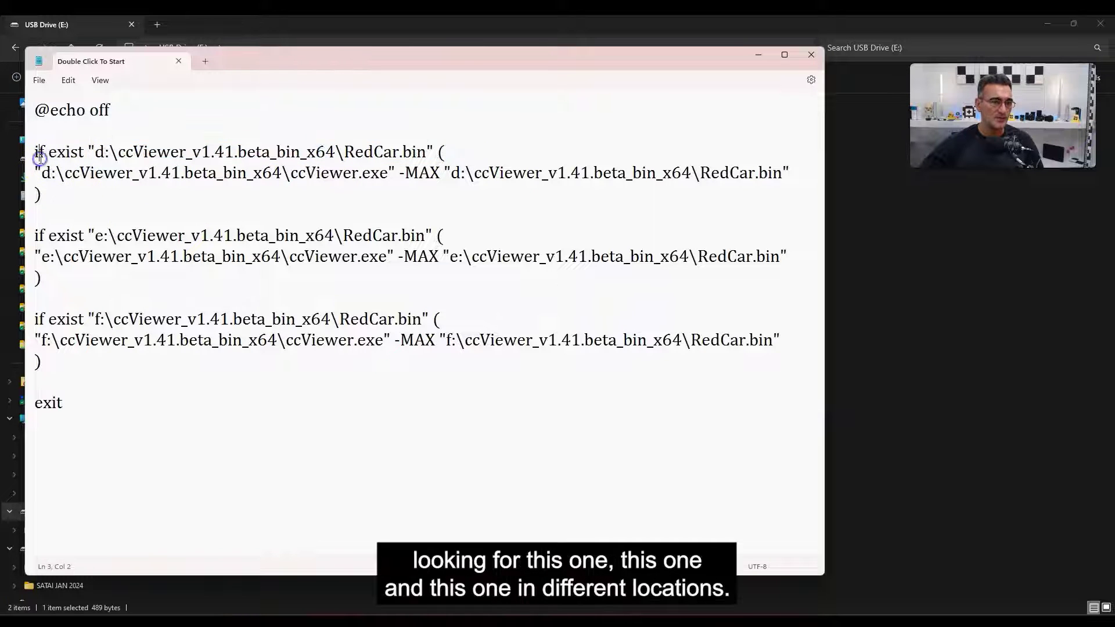
pyautogui.click(60, 236)
pyautogui.click(84, 319)
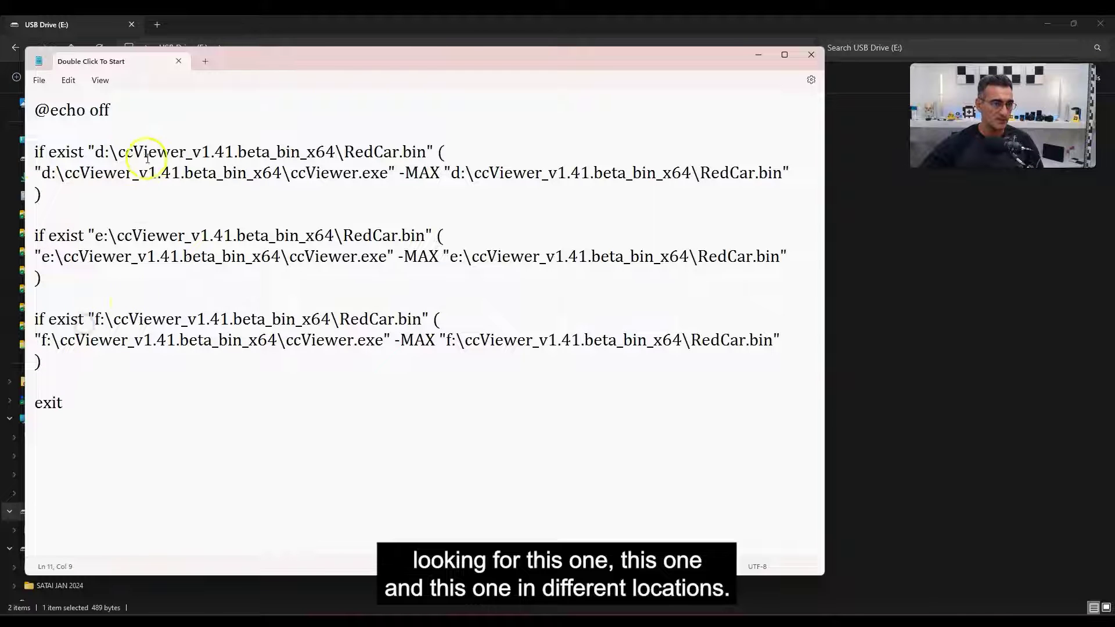
pyautogui.click(102, 153)
pyautogui.click(102, 237)
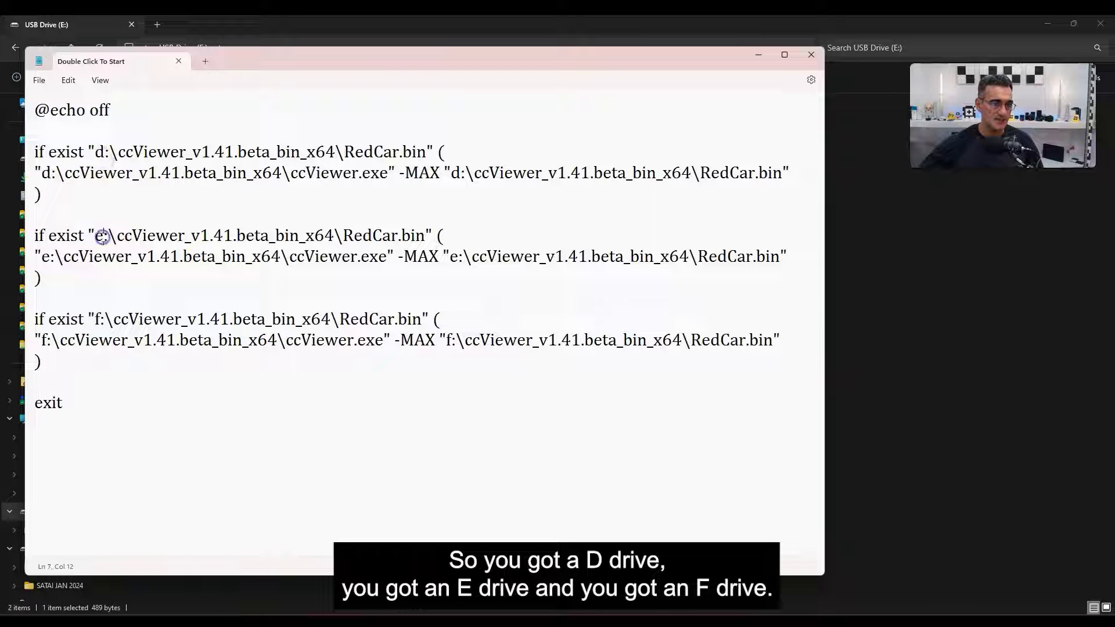
pyautogui.click(105, 320)
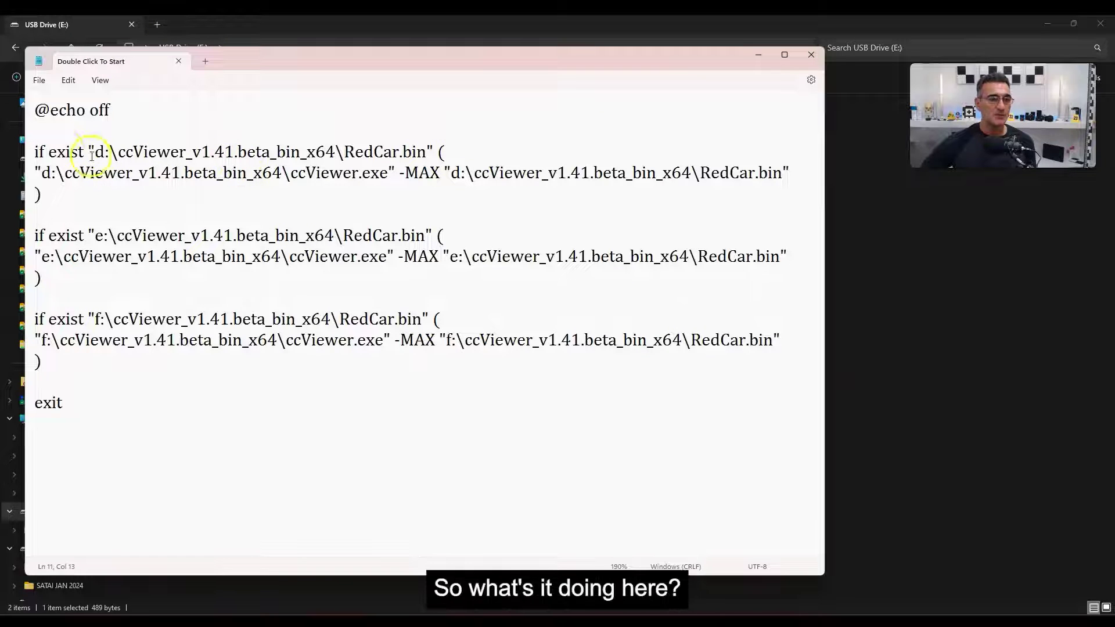
# Examine the d: drive block, from its RedCar.bin check to the ccViewer.exe path and the RedCar.bin file it loads.
pyautogui.moveTo(33, 152); pyautogui.dragTo(461, 145)
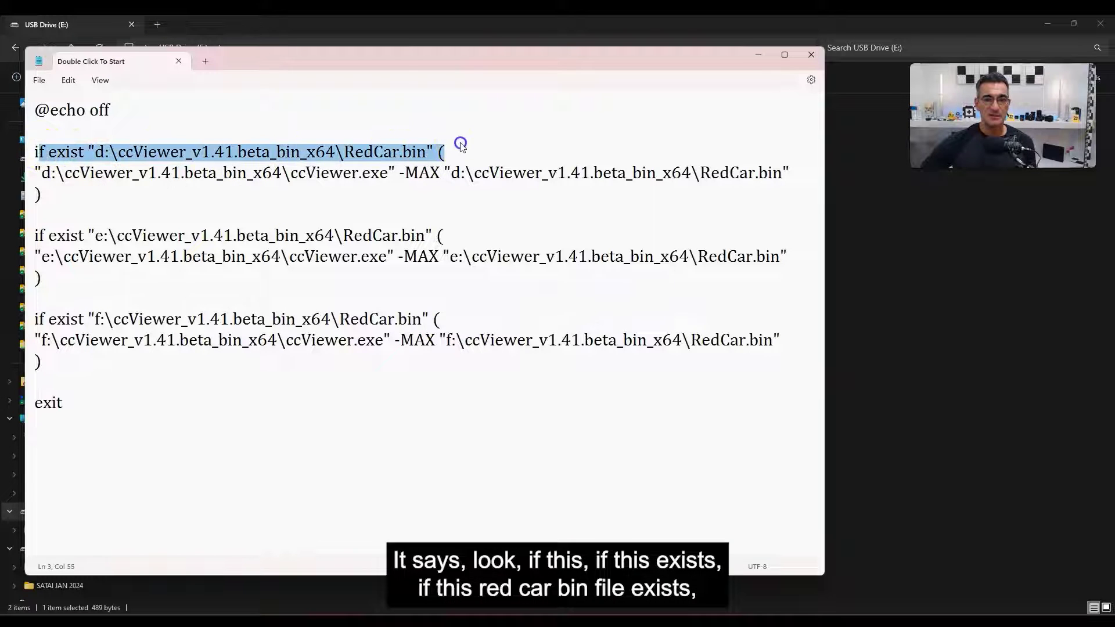
pyautogui.moveTo(345, 151); pyautogui.dragTo(416, 148)
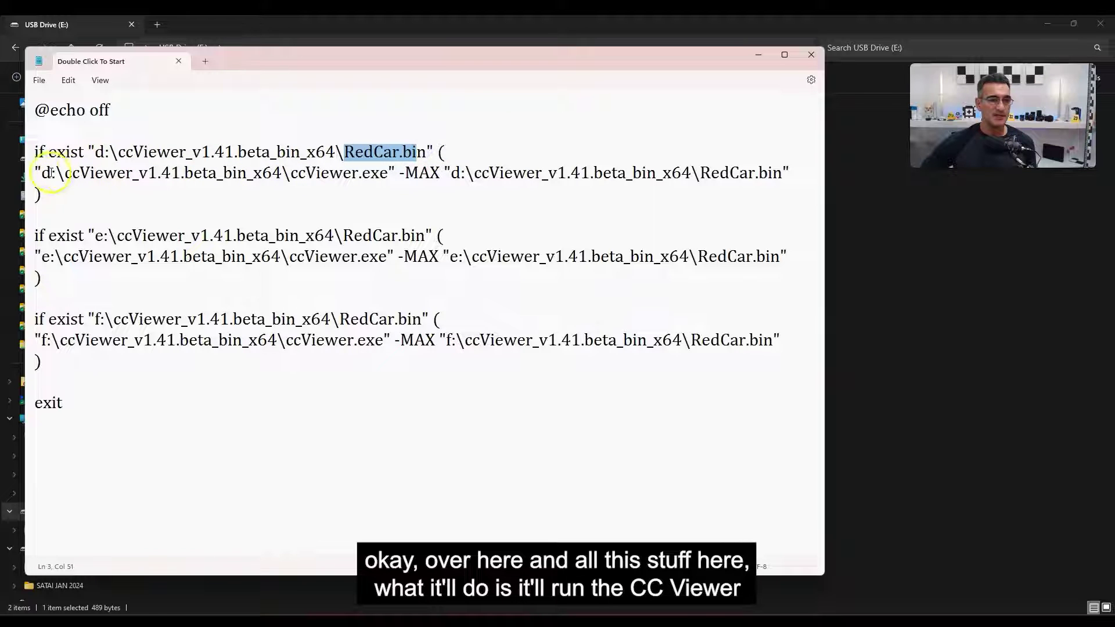
pyautogui.moveTo(32, 173); pyautogui.dragTo(380, 172)
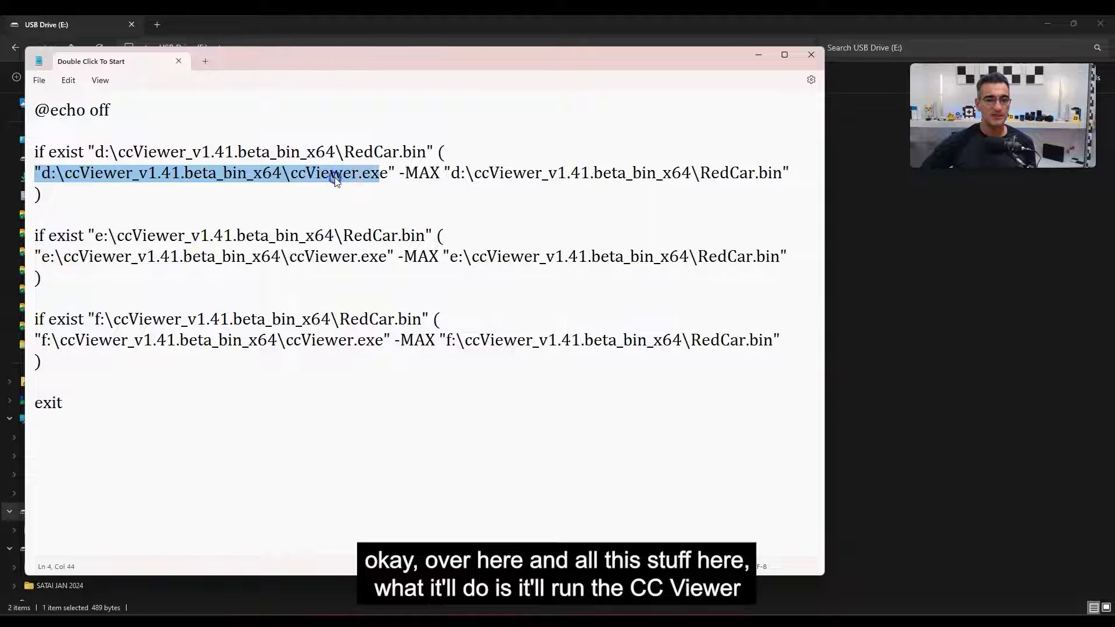
pyautogui.doubleClick(334, 174)
pyautogui.click(758, 172)
pyautogui.doubleClick(768, 172)
pyautogui.click(736, 172)
pyautogui.moveTo(700, 172); pyautogui.dragTo(785, 173)
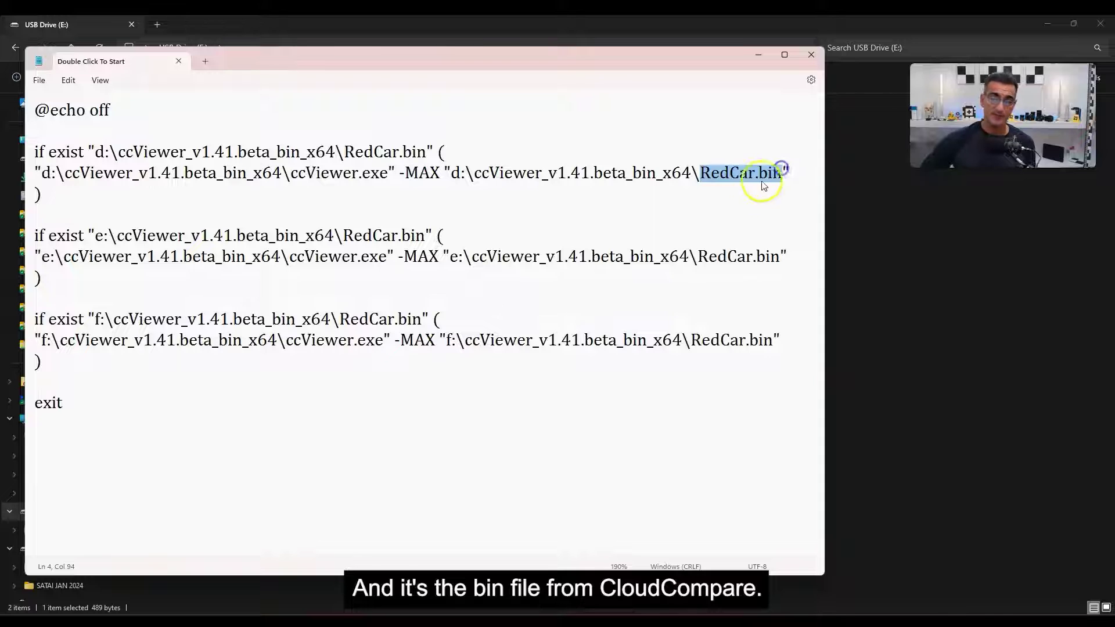
pyautogui.click(756, 181)
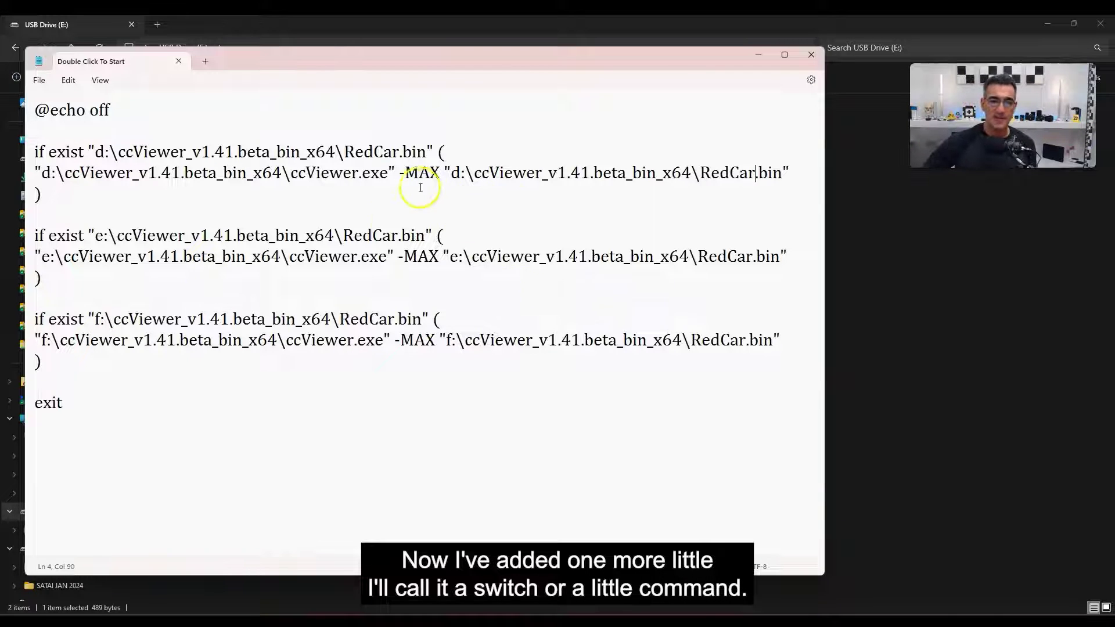
# Examine the -MAX switch after ccViewer.exe in the d: and e: drive launch commands.
pyautogui.moveTo(399, 173); pyautogui.dragTo(438, 172)
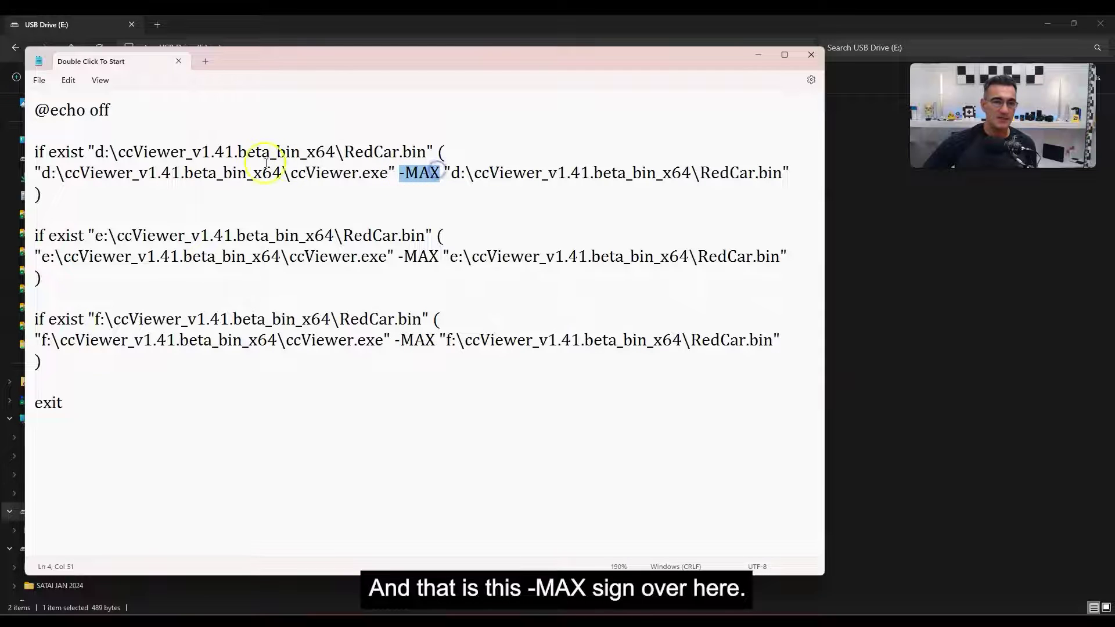
pyautogui.click(220, 173)
pyautogui.click(306, 173)
pyautogui.doubleClick(307, 173)
pyautogui.click(315, 173)
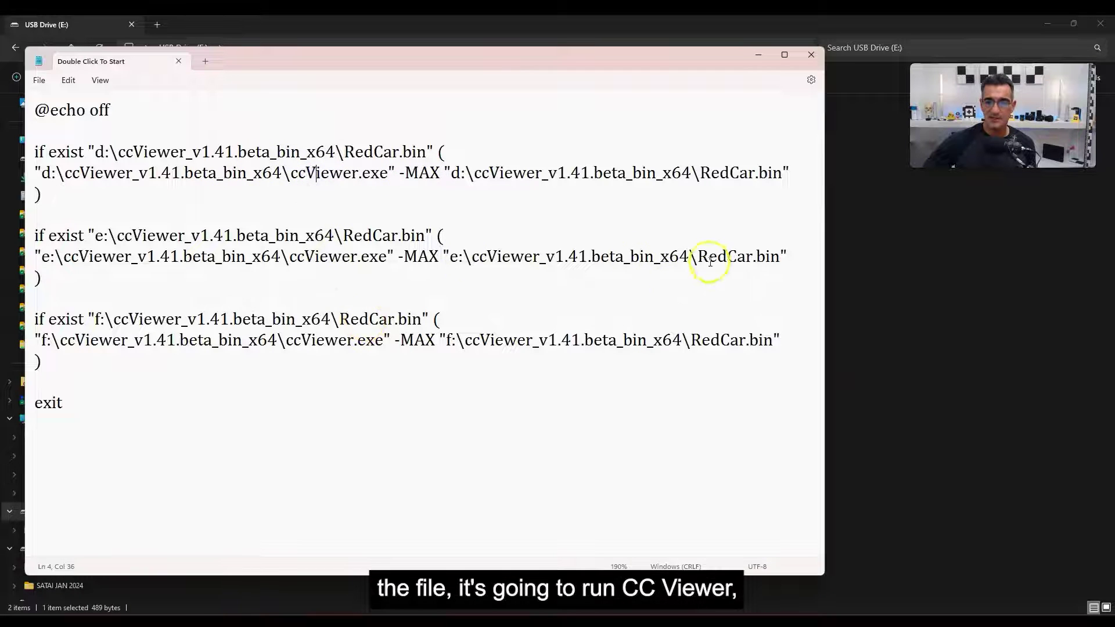
pyautogui.click(331, 256)
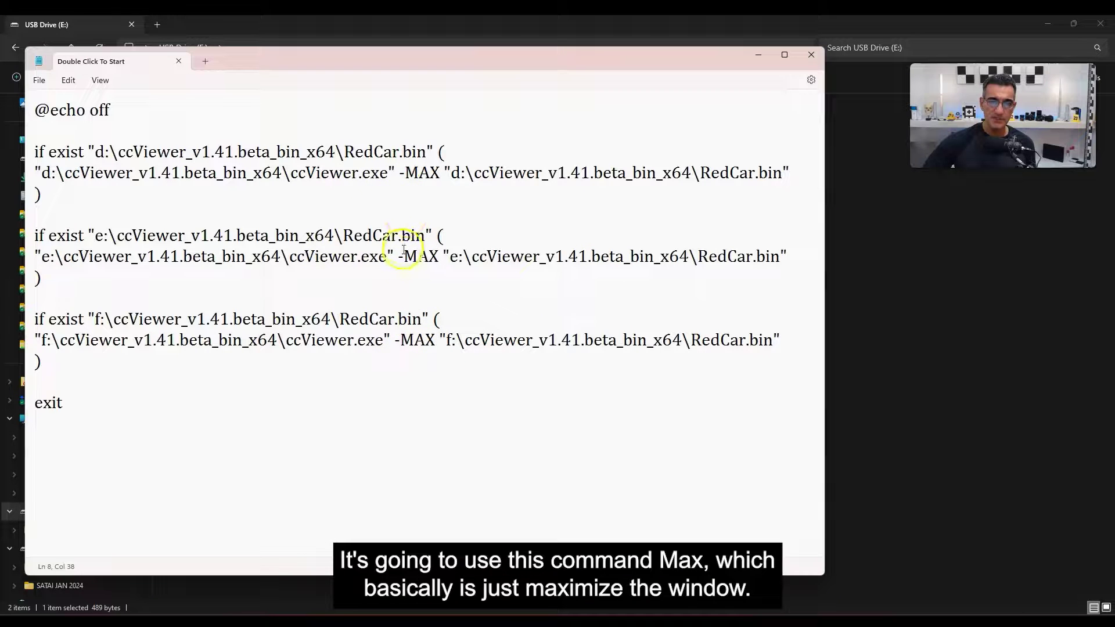
pyautogui.moveTo(398, 256); pyautogui.dragTo(438, 256)
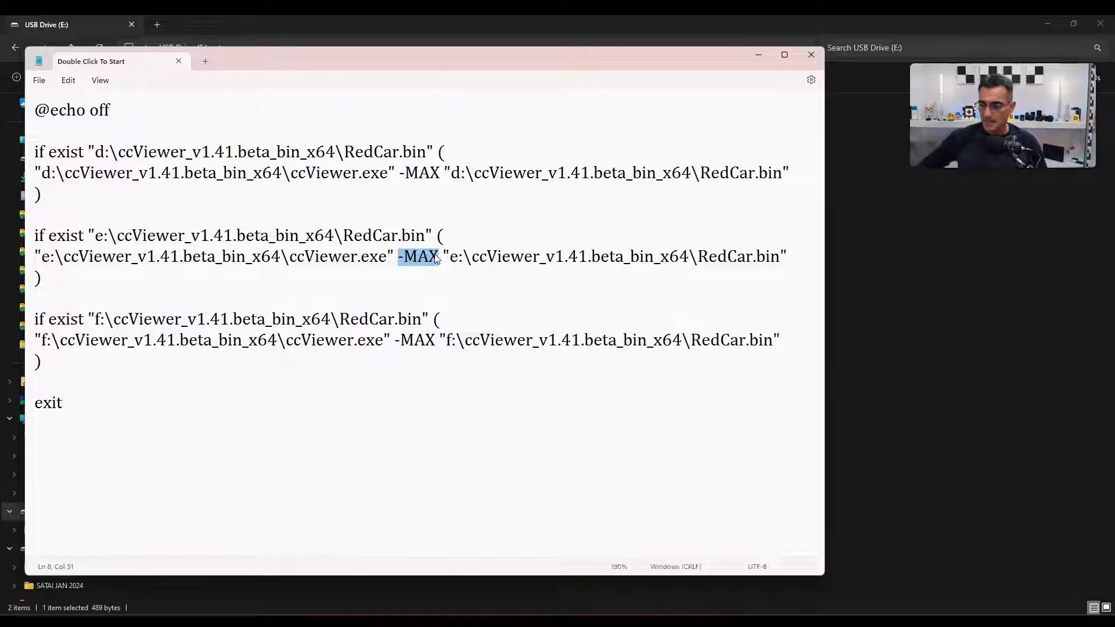
pyautogui.click(77, 398)
pyautogui.moveTo(77, 399); pyautogui.dragTo(39, 399)
pyautogui.click(141, 415)
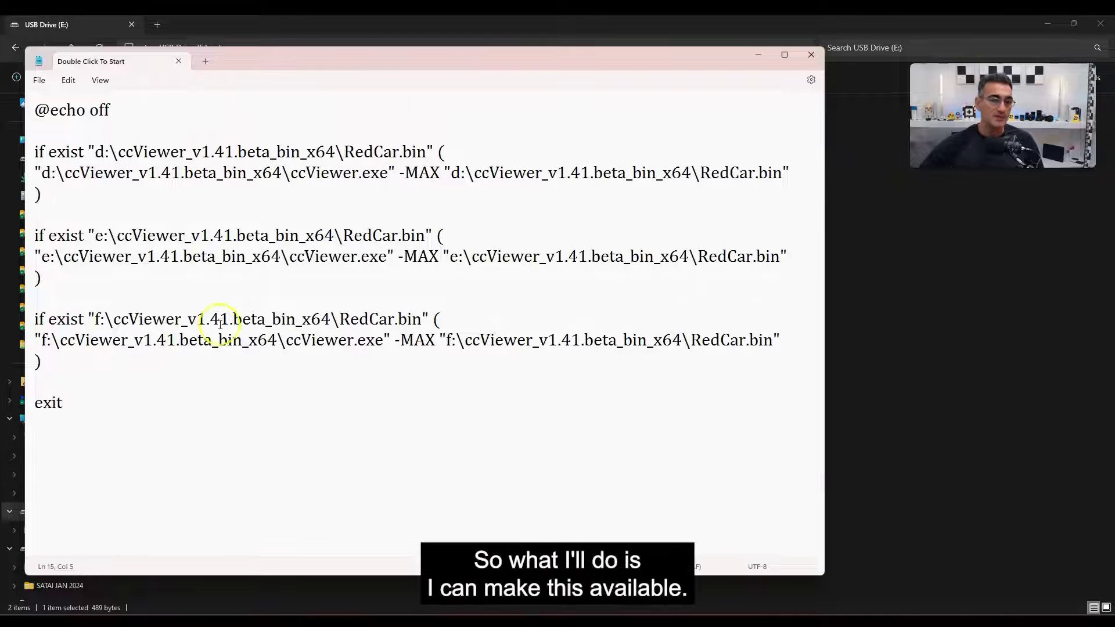
pyautogui.click(41, 112)
pyautogui.moveTo(42, 111); pyautogui.dragTo(187, 402)
pyautogui.click(188, 404)
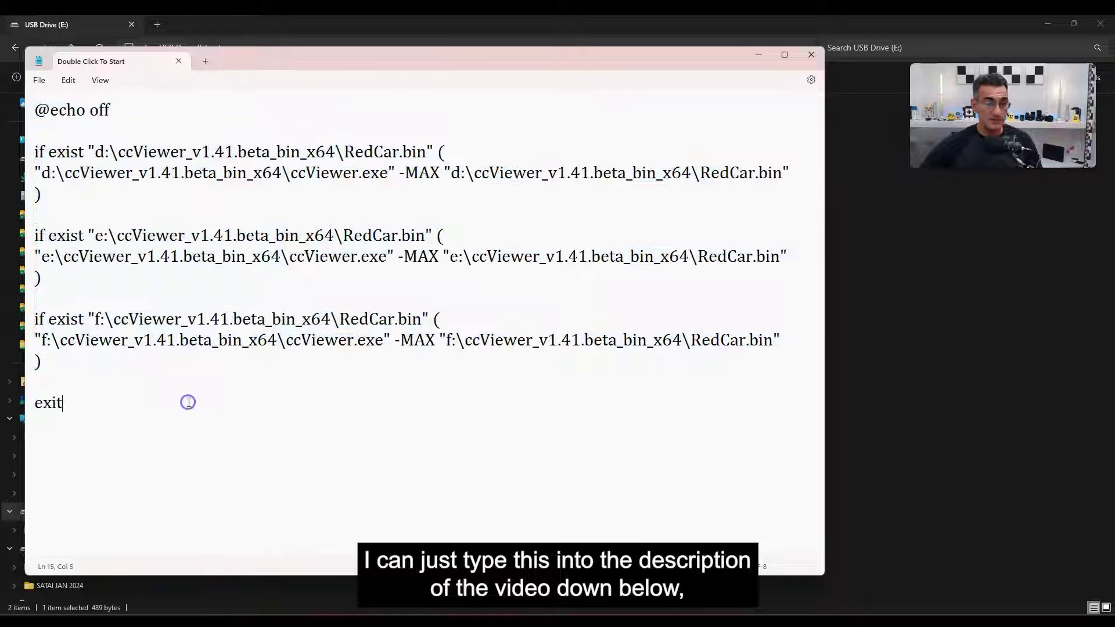
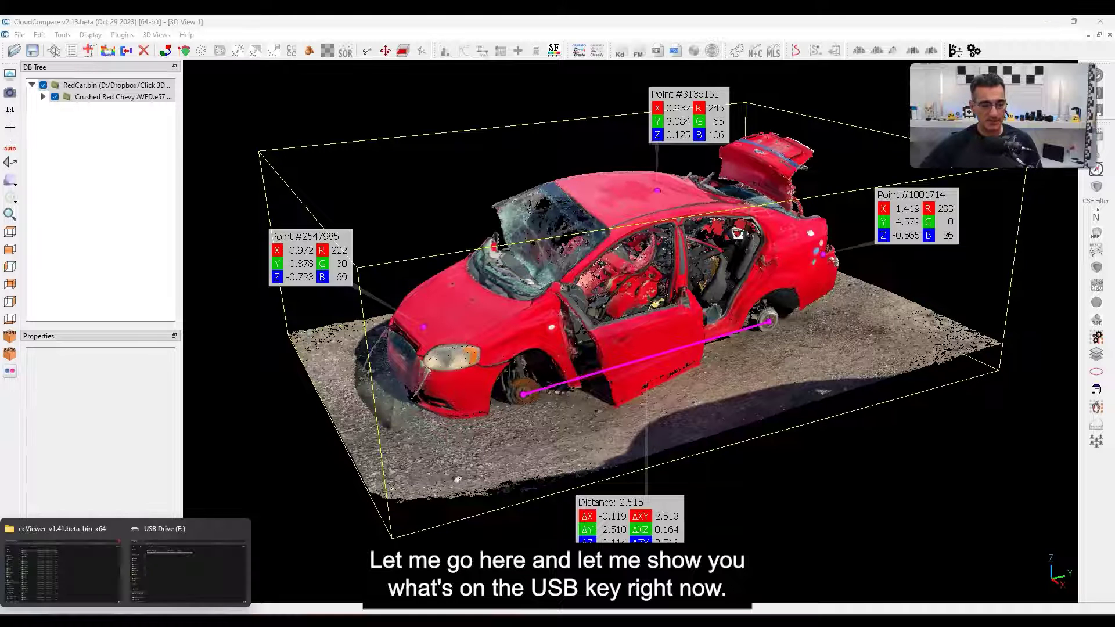
# Switch to File Explorer's USB Drive (E:), test the Double Click To Start batch file and close the viewer it launches.
pyautogui.click(121, 584)
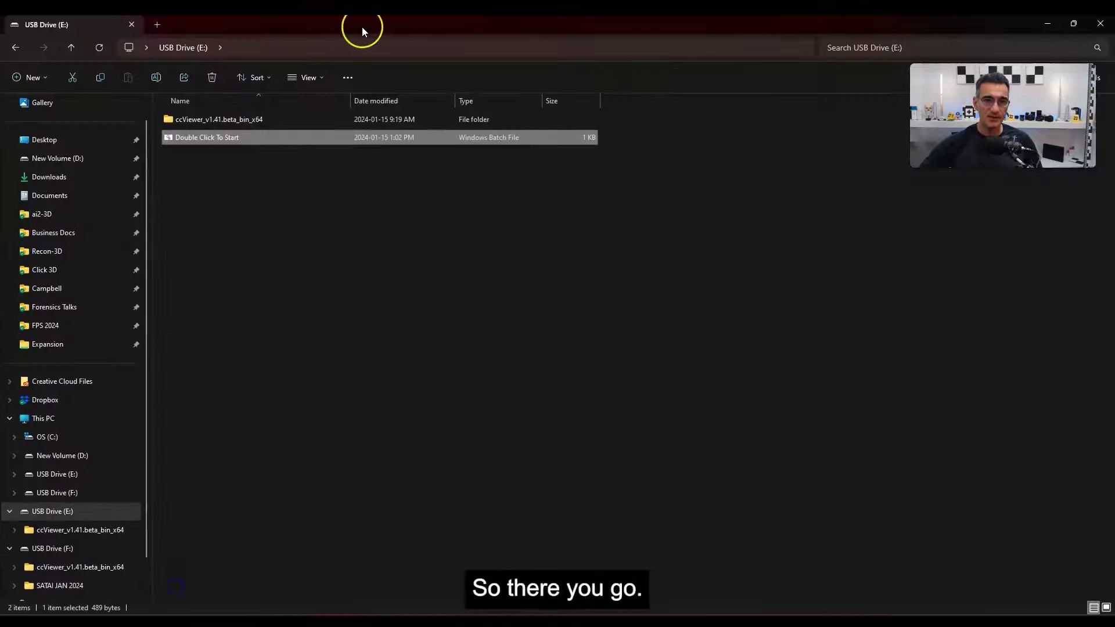
pyautogui.doubleClick(215, 138)
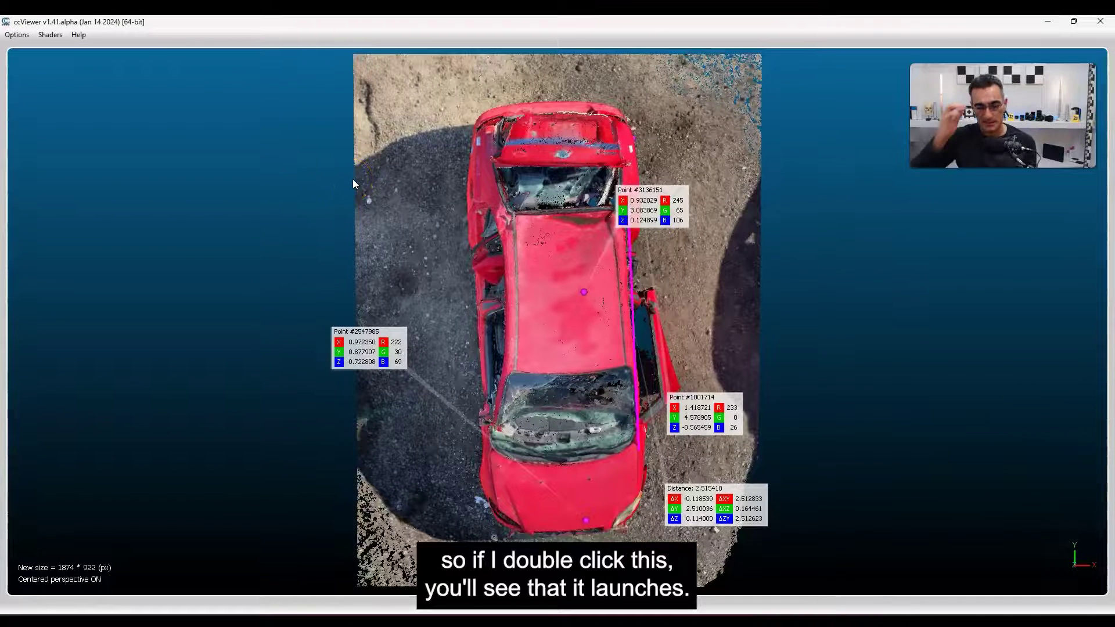
pyautogui.moveTo(485, 144); pyautogui.dragTo(997, 39)
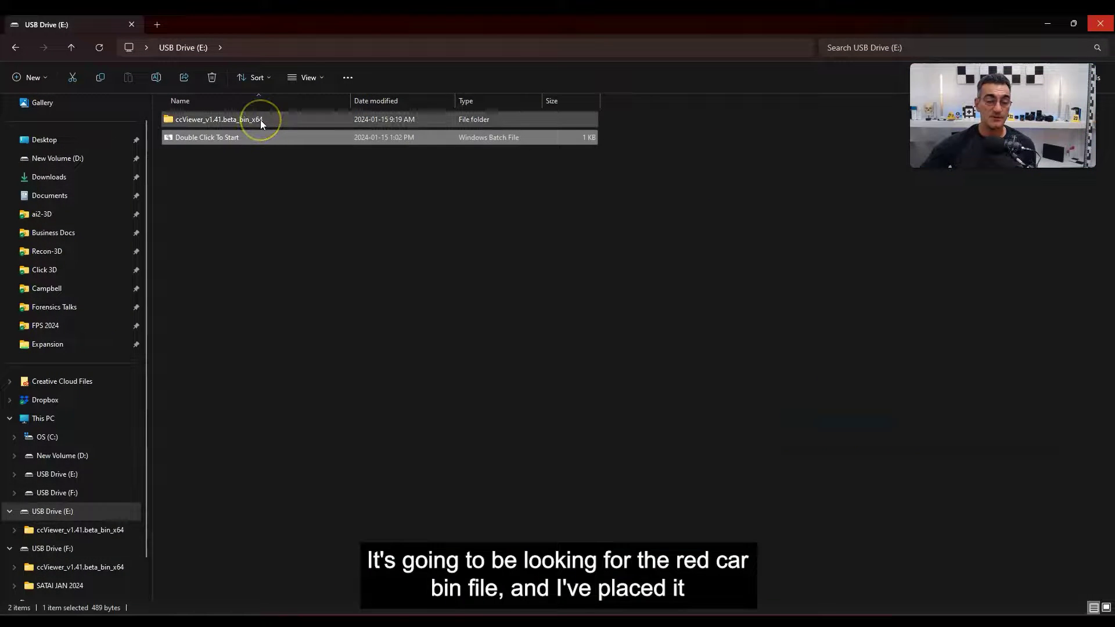
# Sort the ccViewer_v1.41.beta_bin_x64 folder's contents by date modified and locate the RedCar BIN file beside the ccViewer application.
pyautogui.click(222, 138)
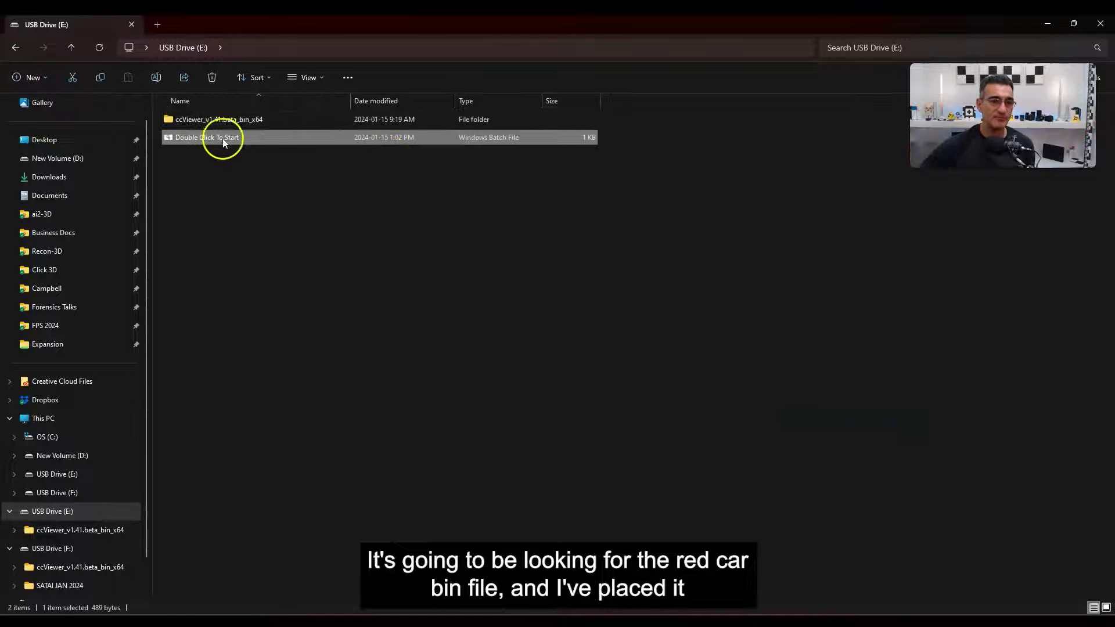
pyautogui.click(216, 121)
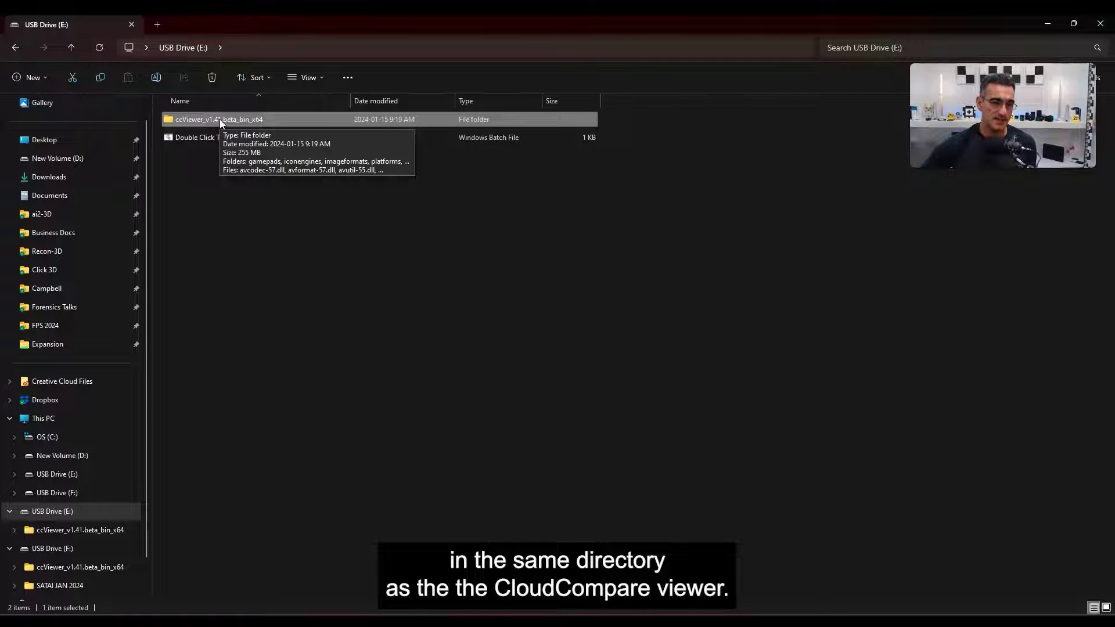
pyautogui.doubleClick(219, 119)
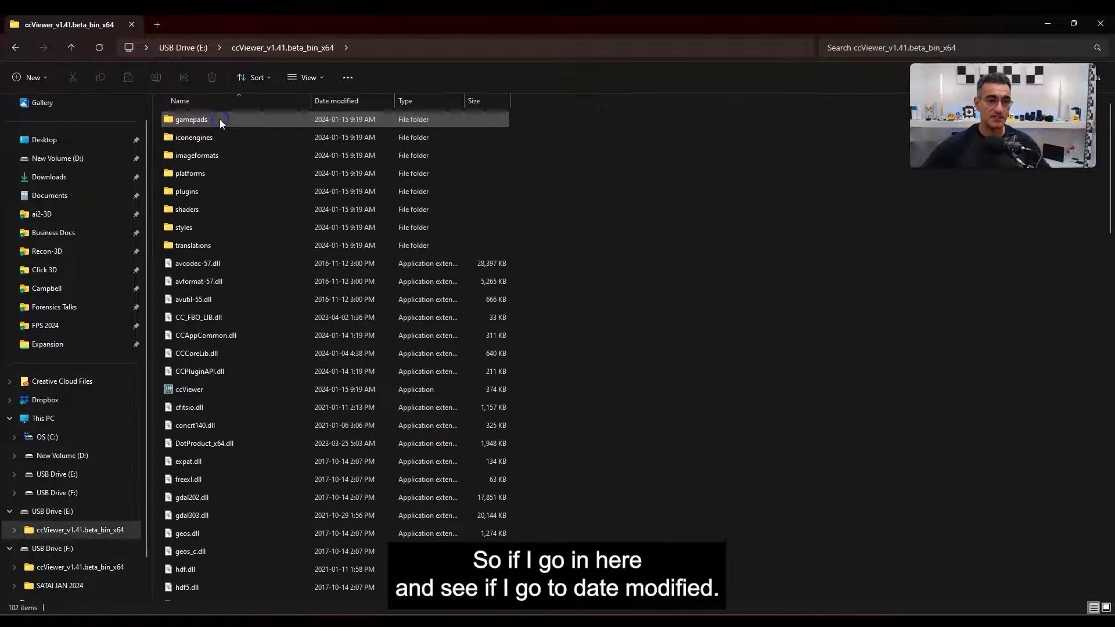
pyautogui.click(350, 102)
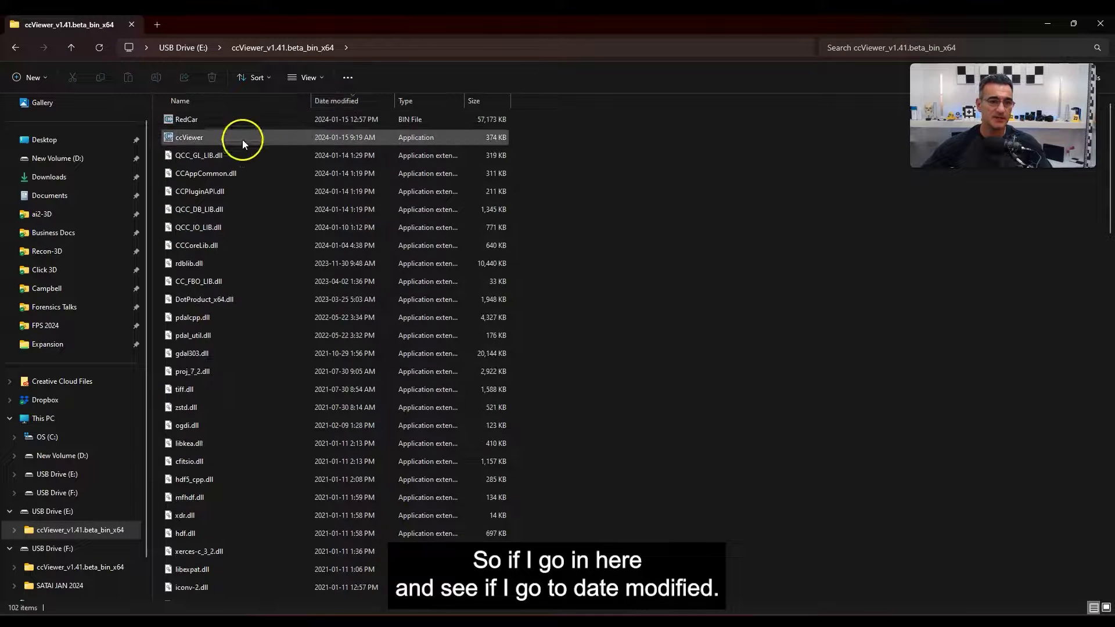
pyautogui.click(201, 135)
pyautogui.click(203, 118)
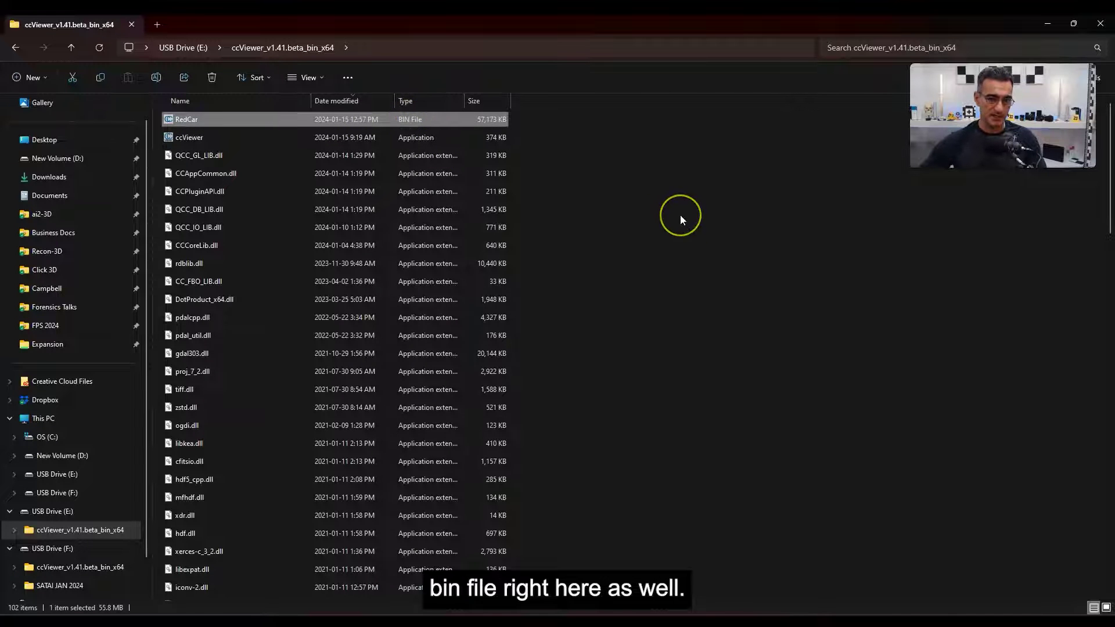
pyautogui.click(625, 218)
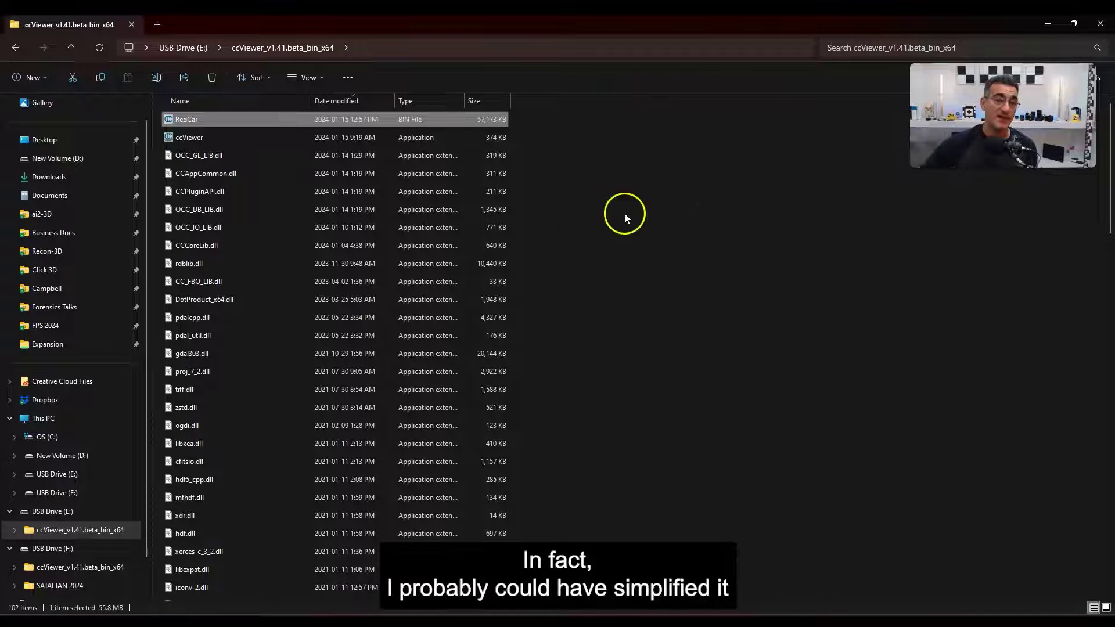
# Return to the root of USB Drive (E:) and review the viewer folder and the batch file stored there.
pyautogui.click(183, 47)
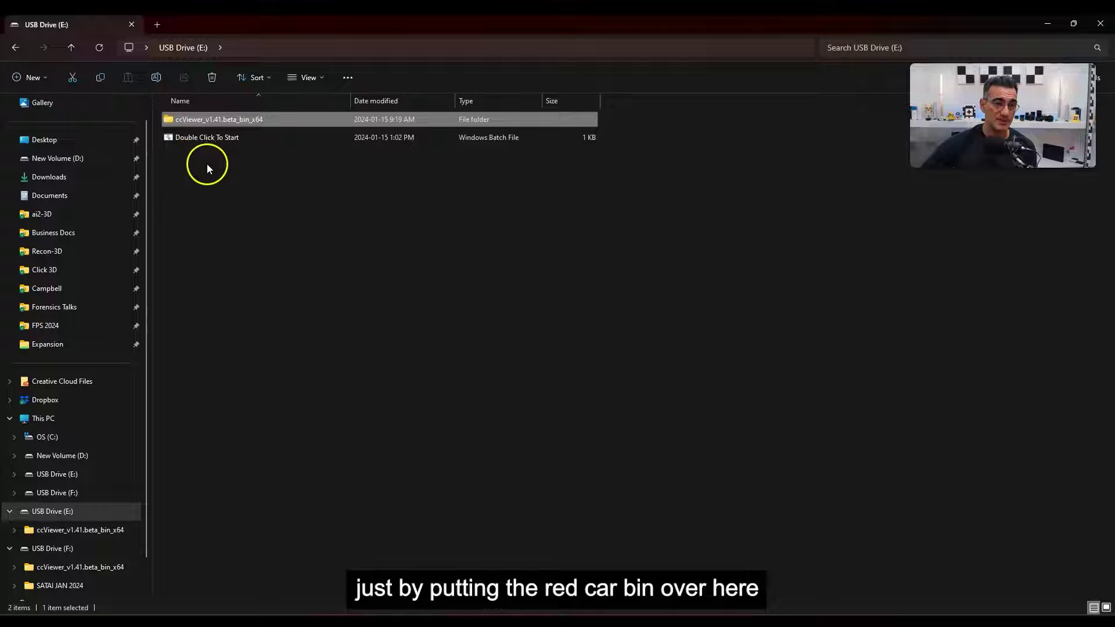
pyautogui.click(176, 120)
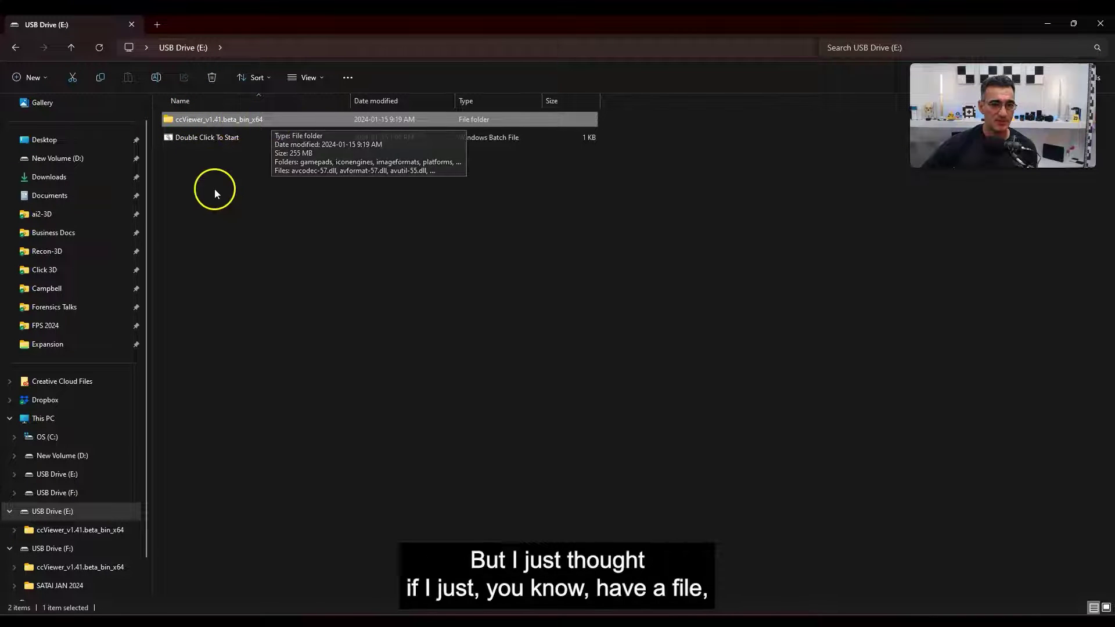
pyautogui.click(170, 137)
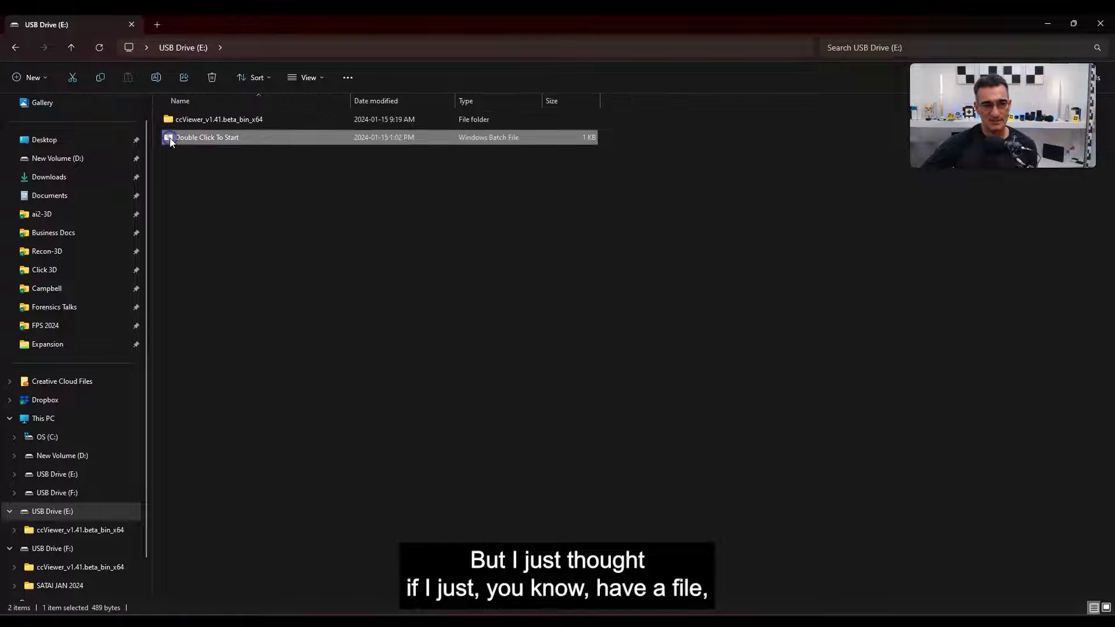
pyautogui.click(230, 120)
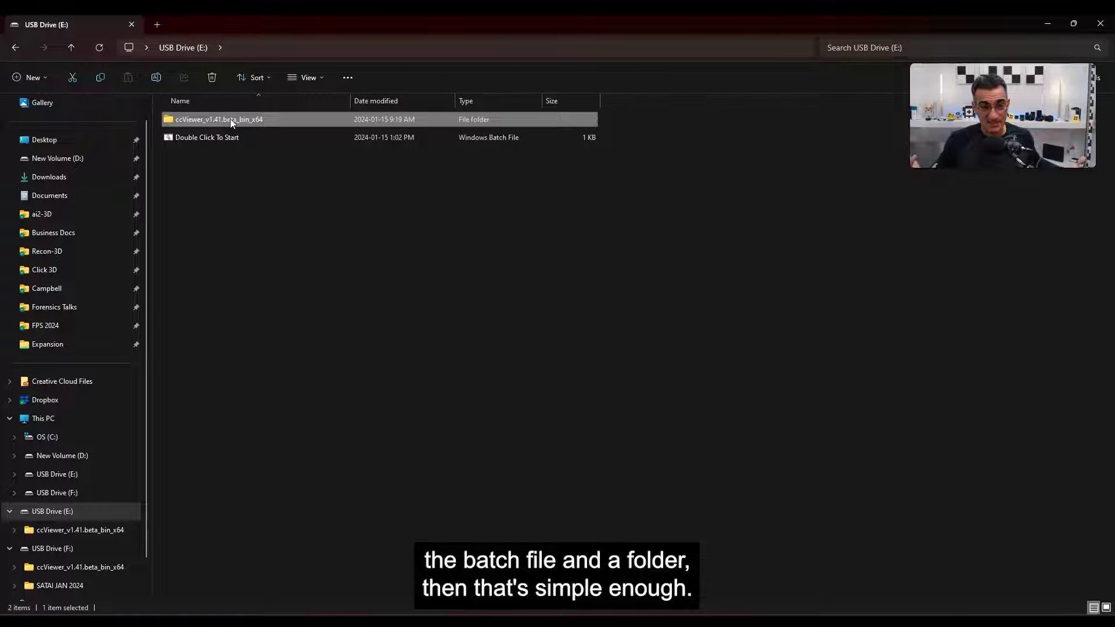
pyautogui.click(194, 103)
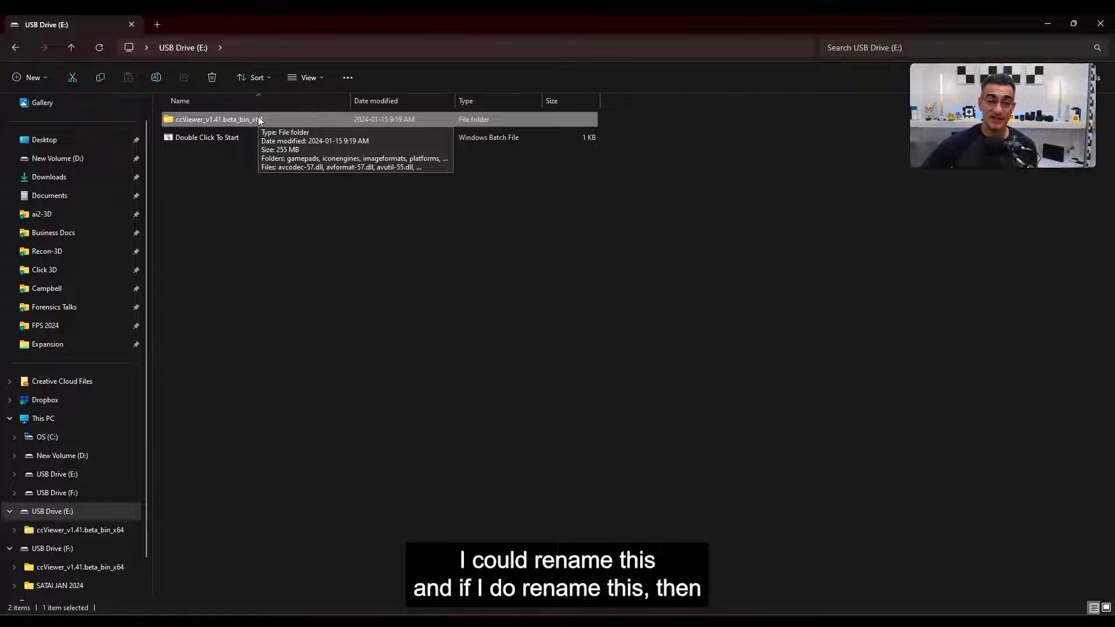
# Open the batch file in Notepad, examine the ccViewer_v1.41.beta_bin_x64 folder name in the e: path, and close it.
pyautogui.rightClick(204, 136)
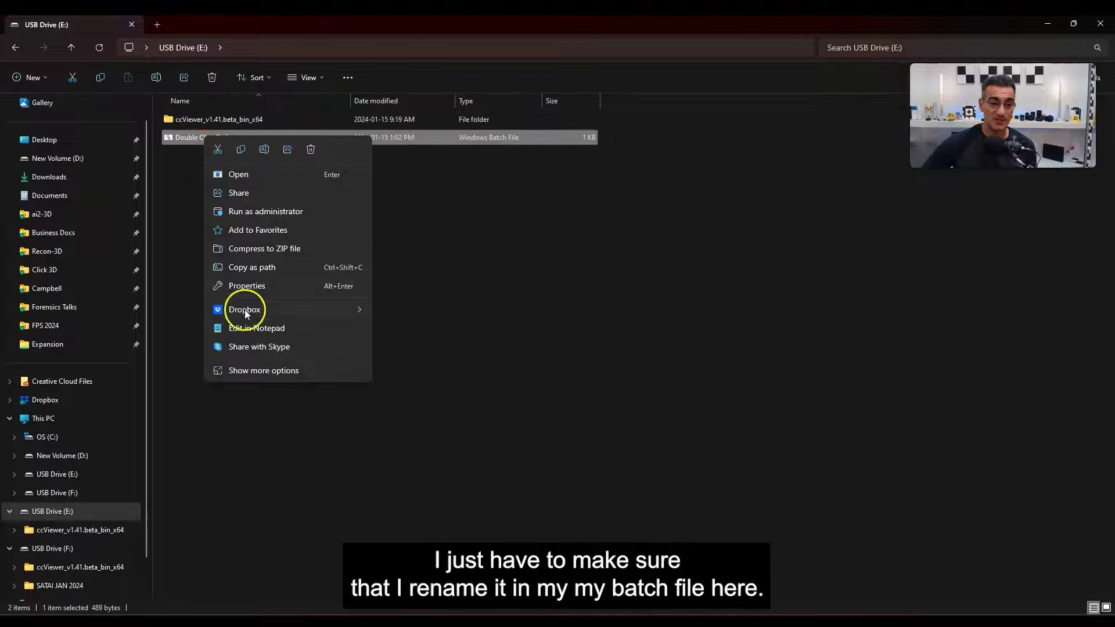
pyautogui.click(250, 329)
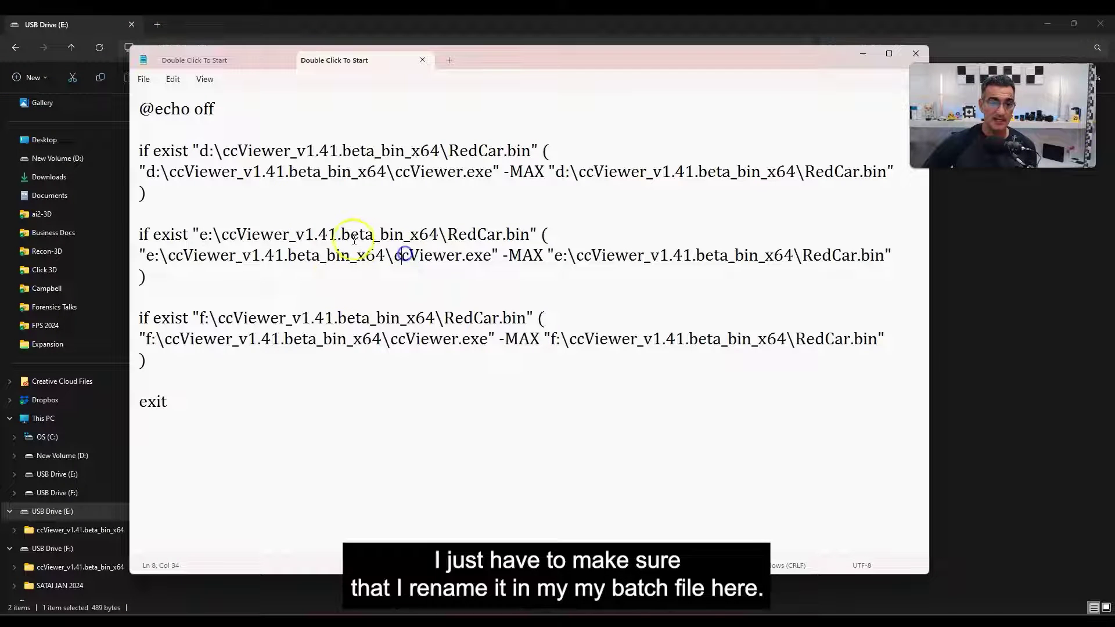
pyautogui.moveTo(221, 235); pyautogui.dragTo(438, 235)
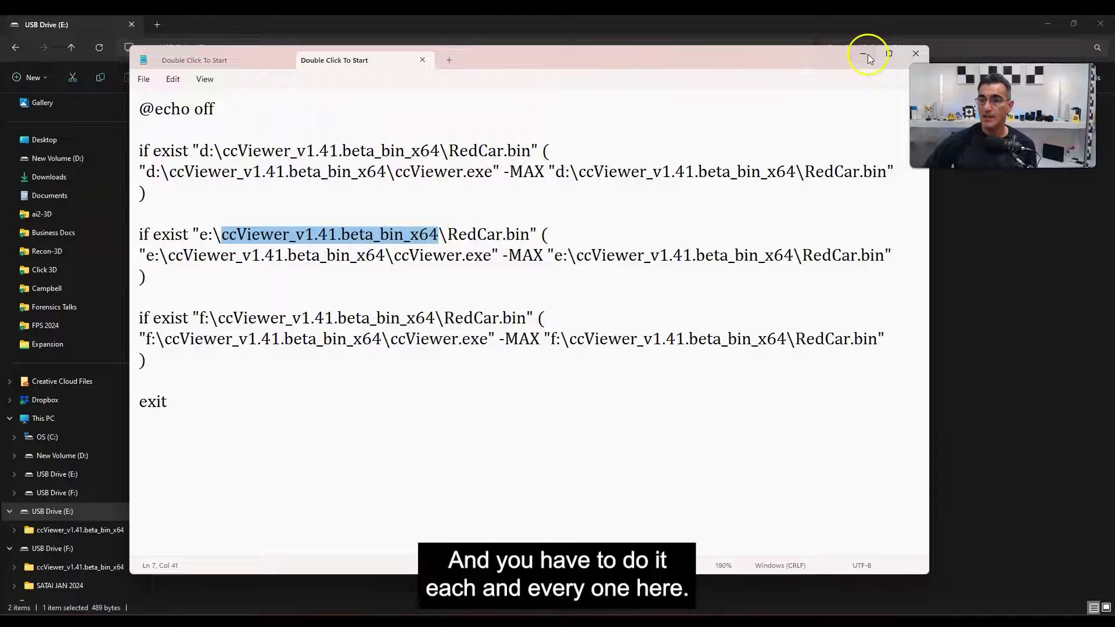
pyautogui.click(914, 54)
pyautogui.click(322, 186)
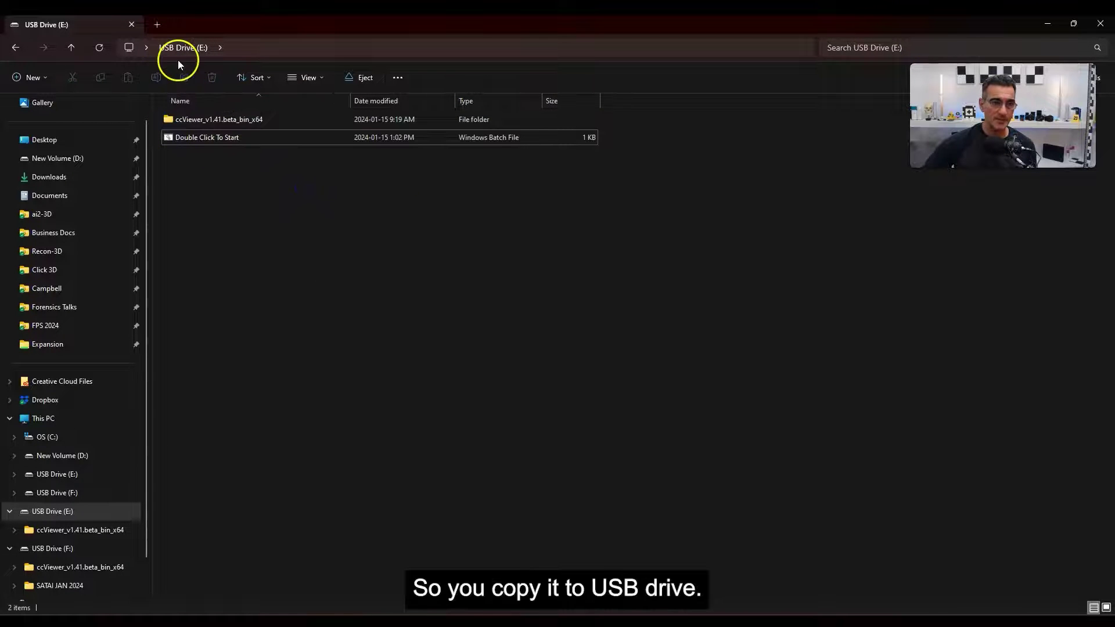
# Launch the car point cloud with the Double Click To Start batch file and orbit it to an angled front-side view.
pyautogui.doubleClick(198, 137)
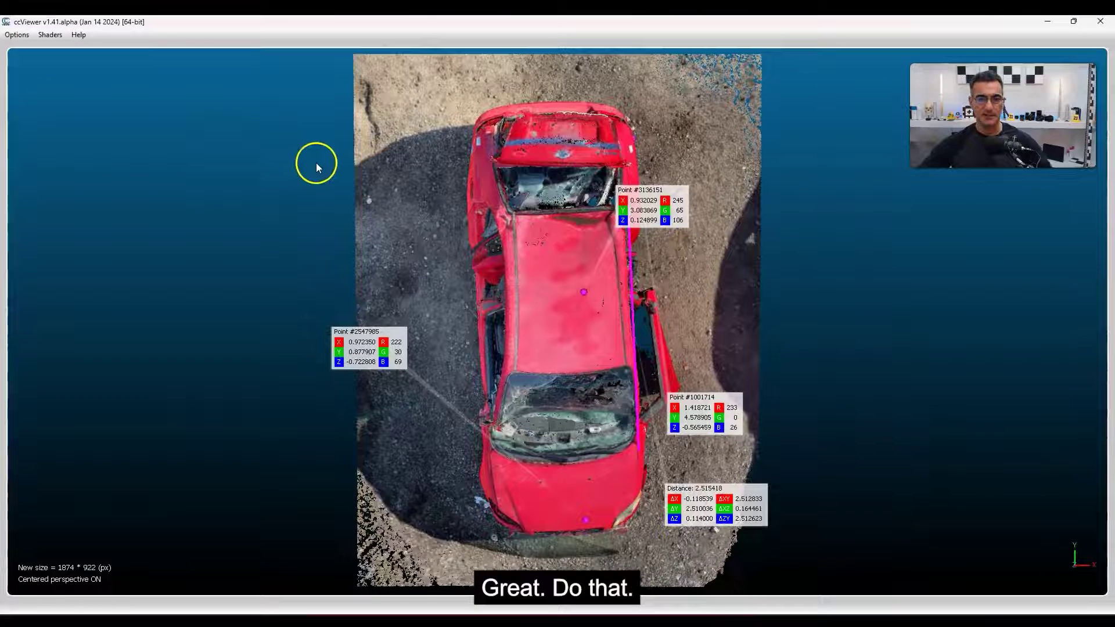
pyautogui.moveTo(497, 435); pyautogui.dragTo(550, 356)
pyautogui.moveTo(549, 356); pyautogui.dragTo(556, 337, button='right')
pyautogui.moveTo(501, 297); pyautogui.dragTo(580, 446)
pyautogui.scroll(-3, 592, 265)
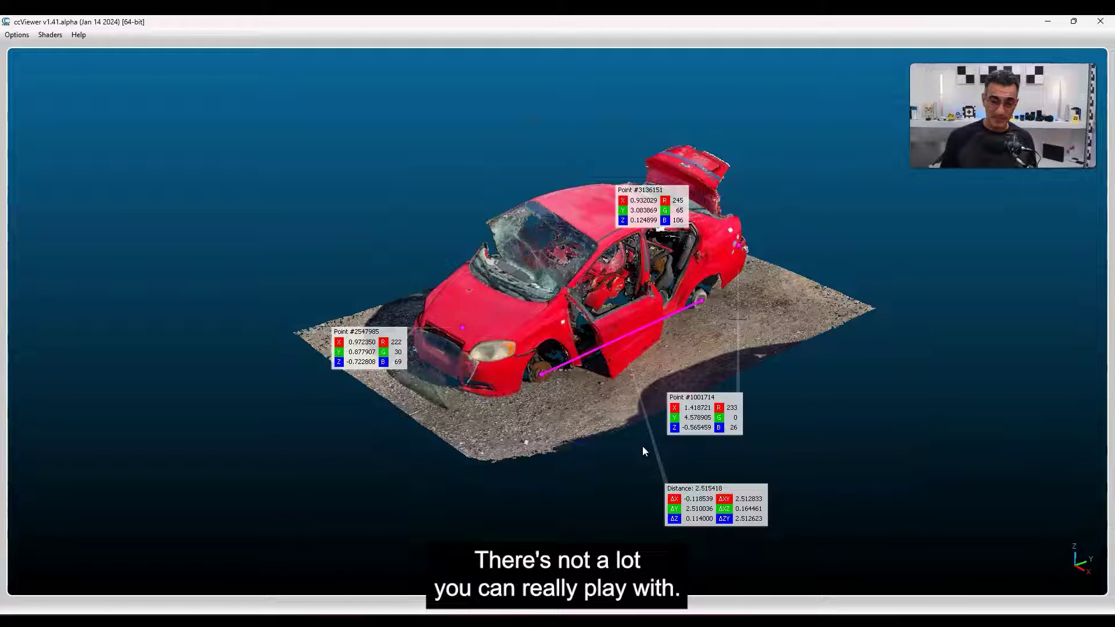
# Move the Point #3136151 label above the car's trunk and the Point #2547985 label farther out from the front end.
pyautogui.click(695, 407)
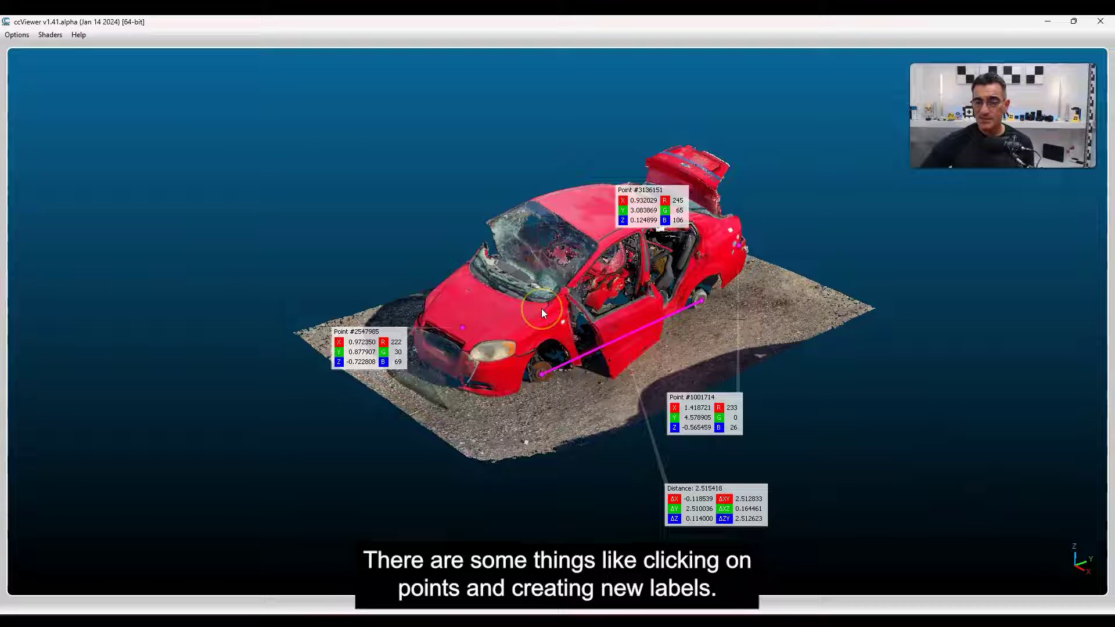
pyautogui.click(569, 240)
pyautogui.moveTo(652, 194); pyautogui.dragTo(729, 125)
pyautogui.moveTo(370, 344); pyautogui.dragTo(336, 312)
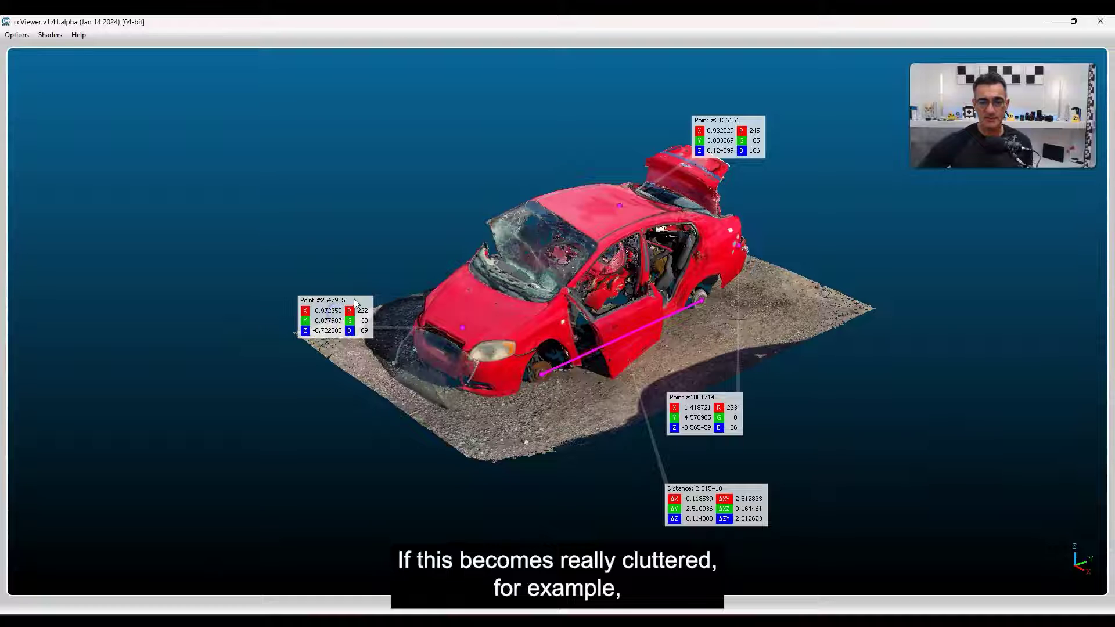
# Collapse the three point labels and the distance label, and move the Point #1001714 label beside the car's rear.
pyautogui.click(355, 303)
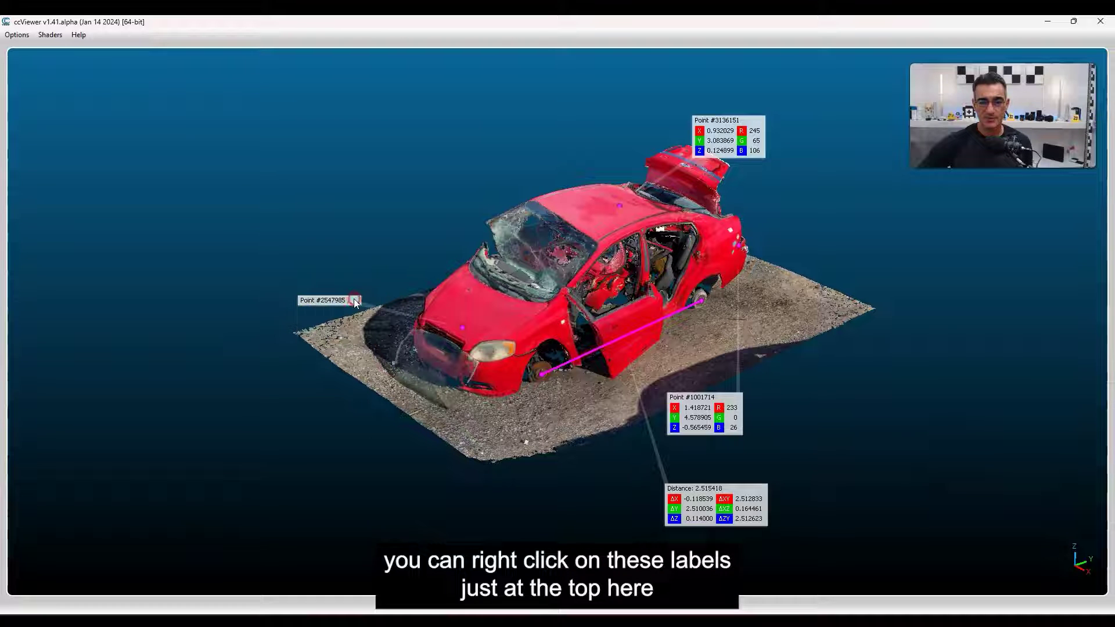
pyautogui.click(744, 120)
pyautogui.click(728, 399)
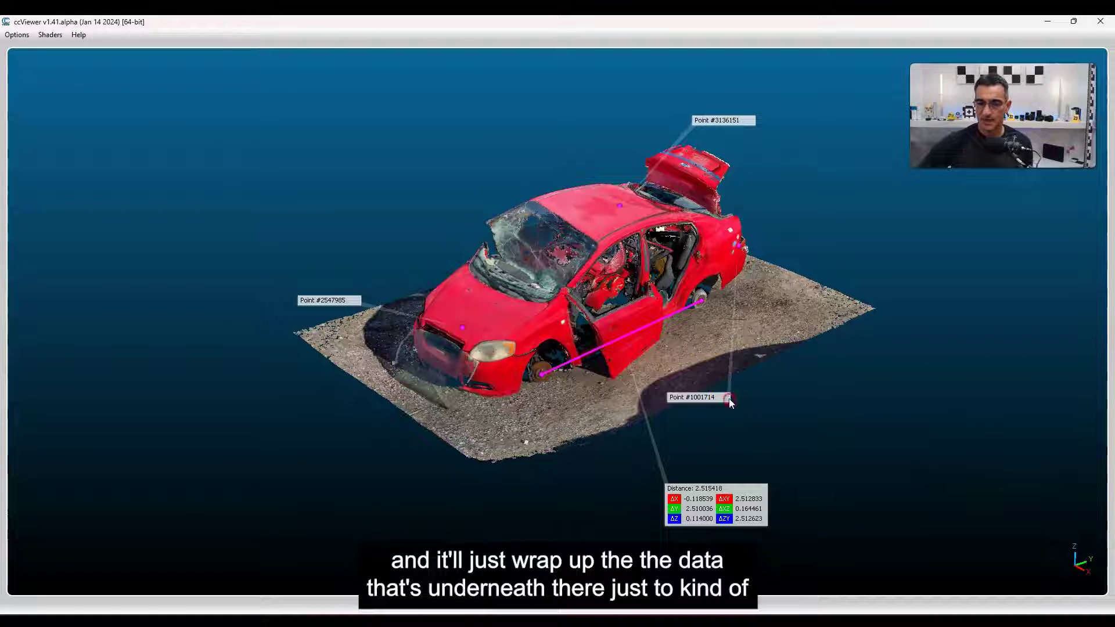
pyautogui.click(746, 488)
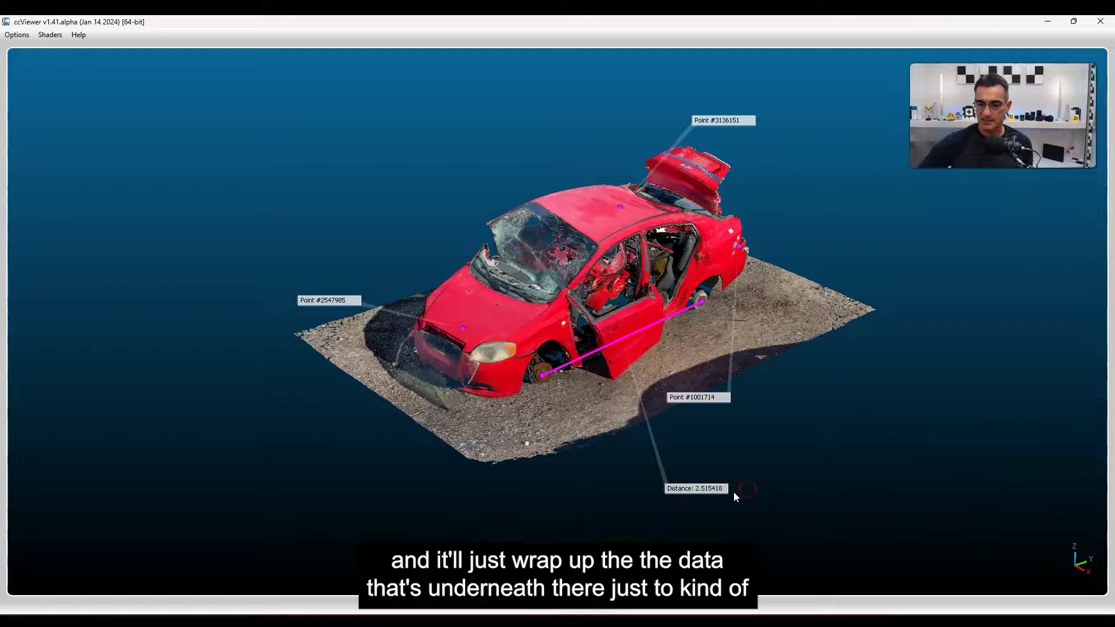
pyautogui.moveTo(677, 397); pyautogui.dragTo(816, 228)
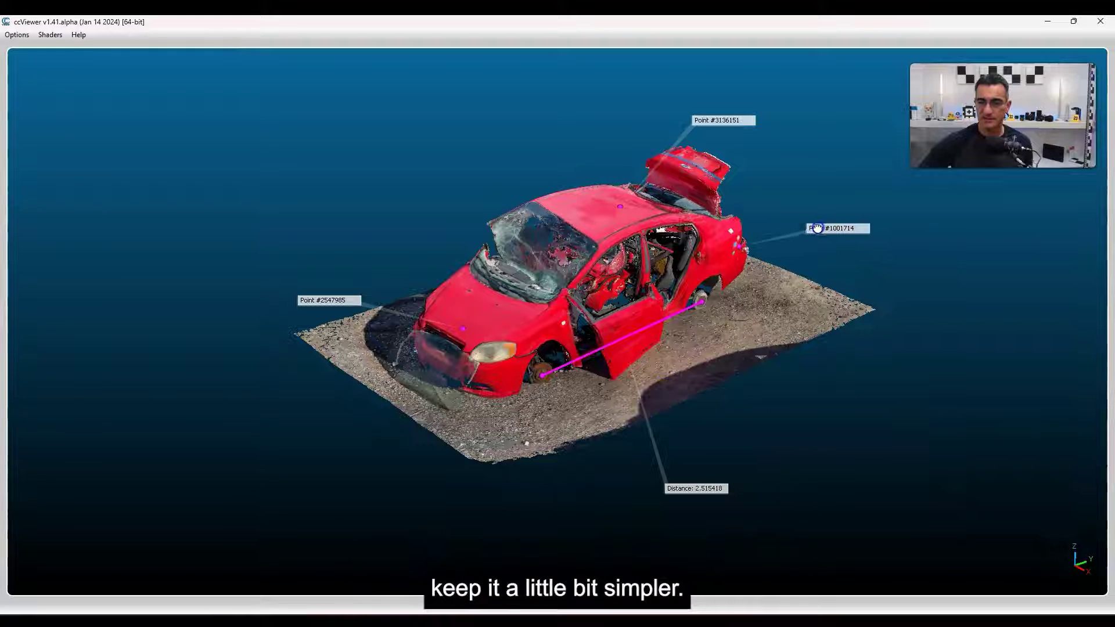
# Select the Point #3136151, Point #2547985 and distance labels one after another, leaving the distance label selected.
pyautogui.click(727, 121)
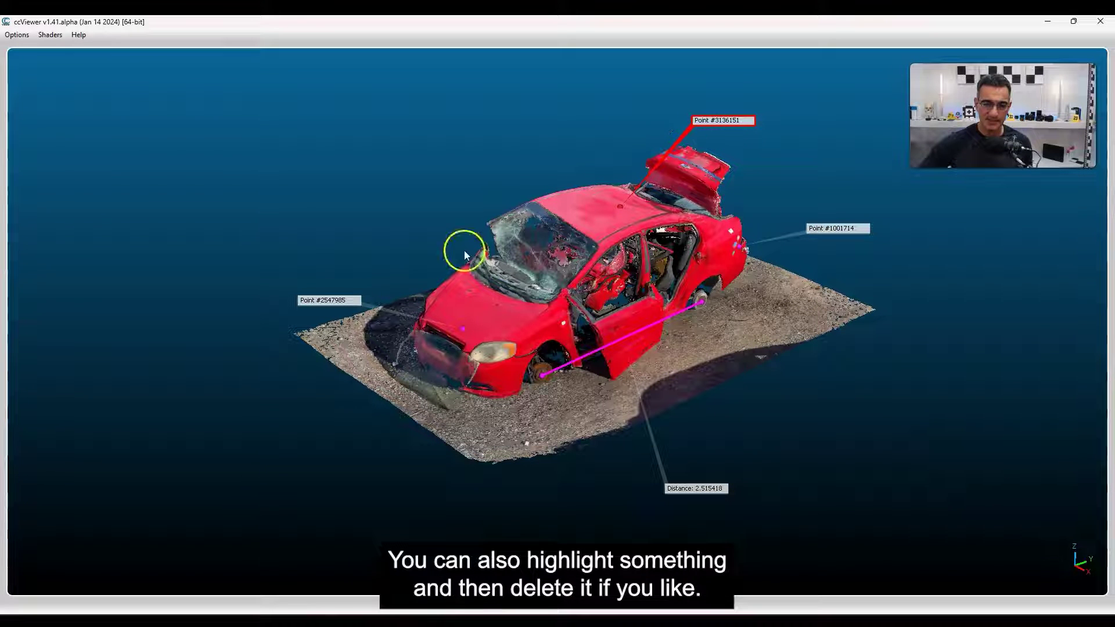
pyautogui.click(329, 302)
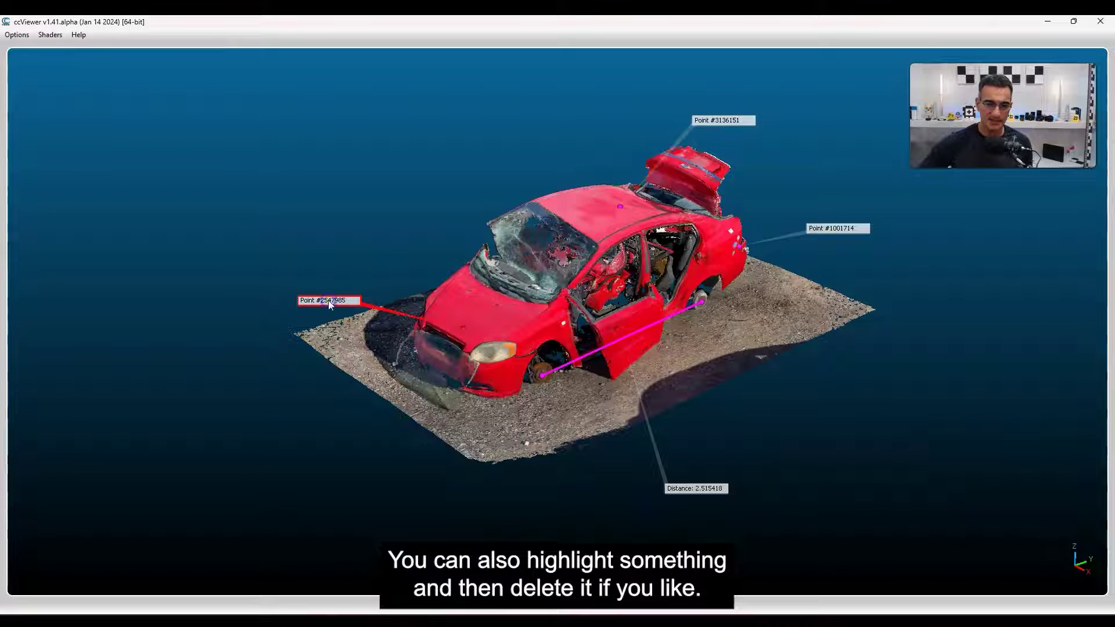
pyautogui.click(682, 489)
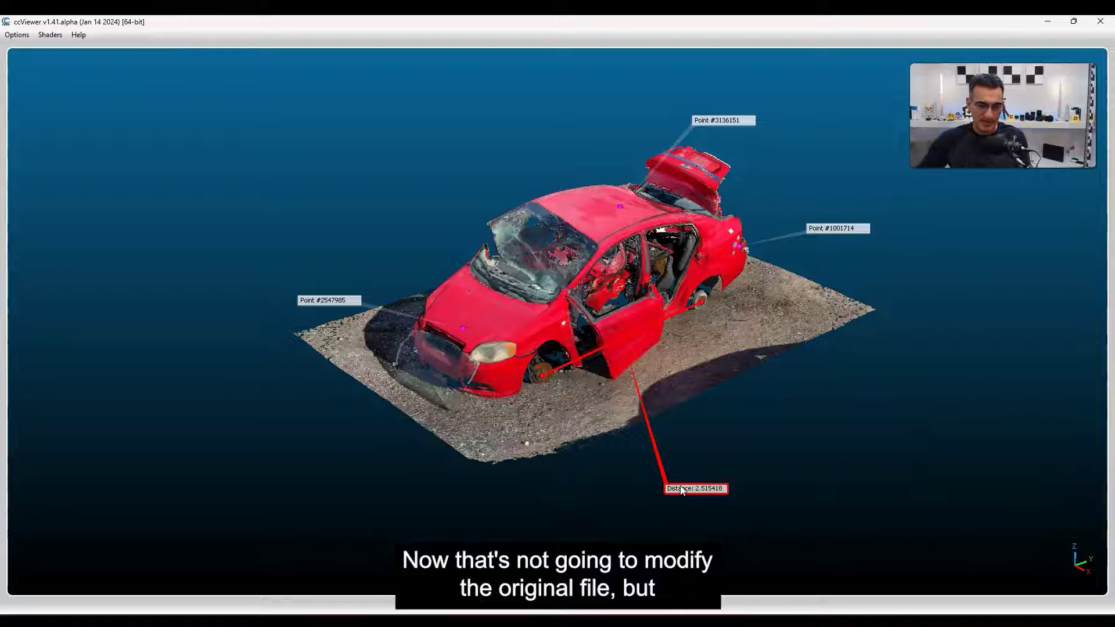
pyautogui.click(513, 351)
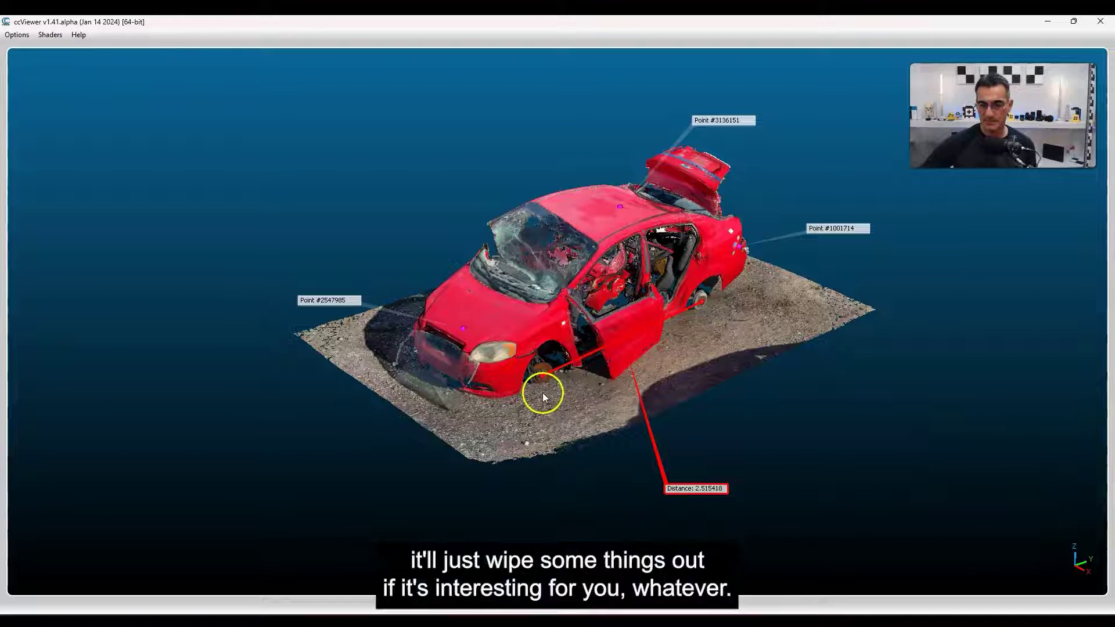
# Open the viewer's shortcuts help and read through the listed view, selection and label controls.
pyautogui.moveTo(396, 194); pyautogui.dragTo(575, 366)
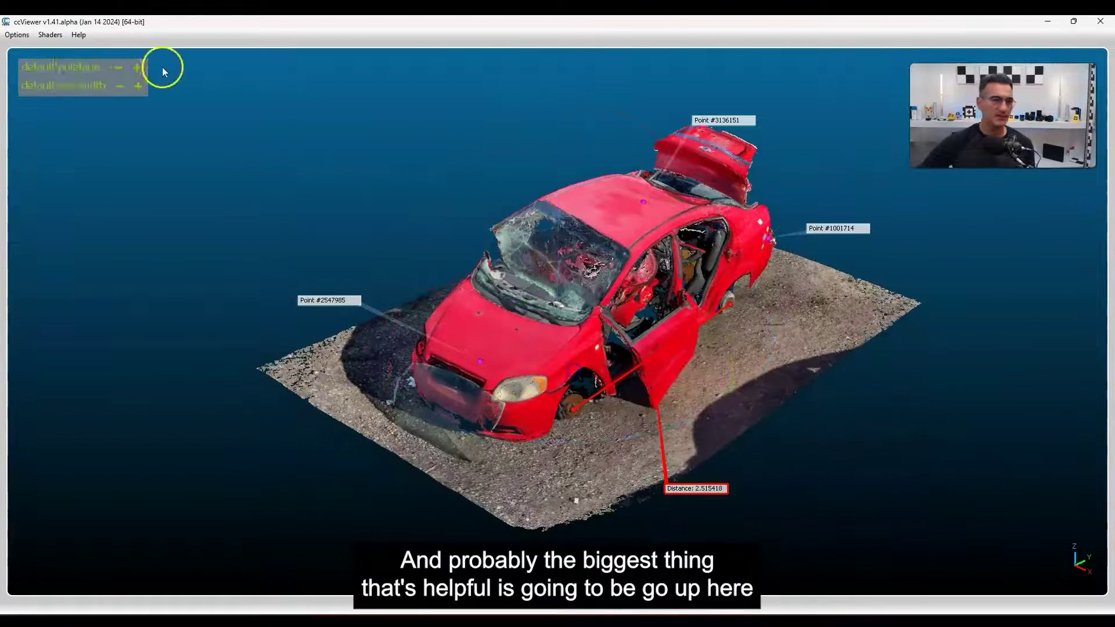
pyautogui.click(79, 36)
pyautogui.click(99, 63)
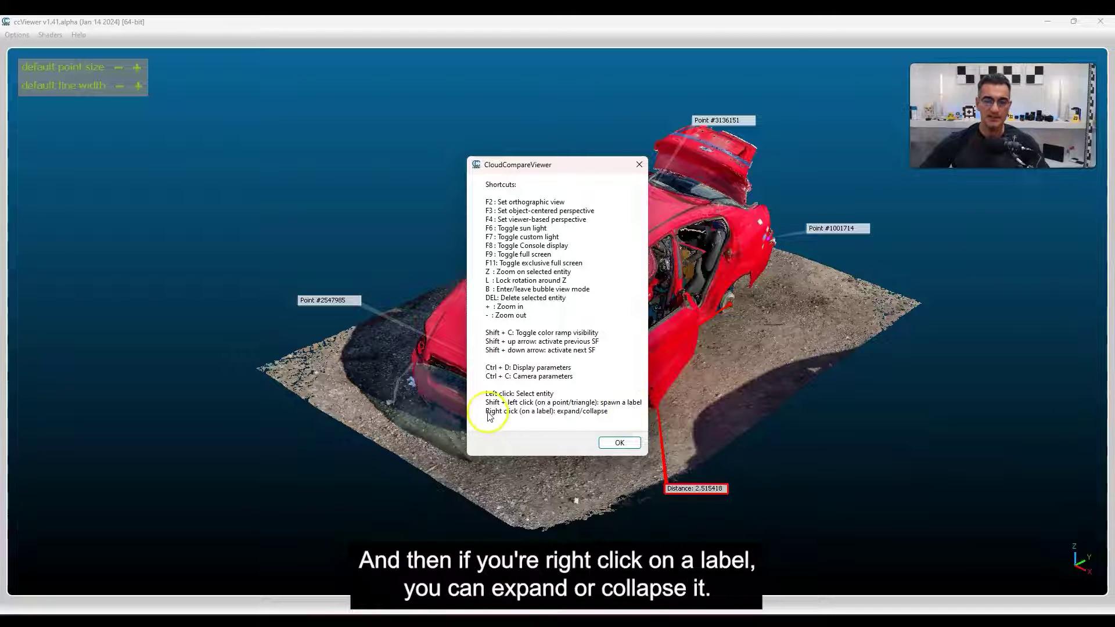
# Close the shortcuts help, add point labels on the car's hood and the ground near the rear, and move both clear of the cloud.
pyautogui.click(620, 441)
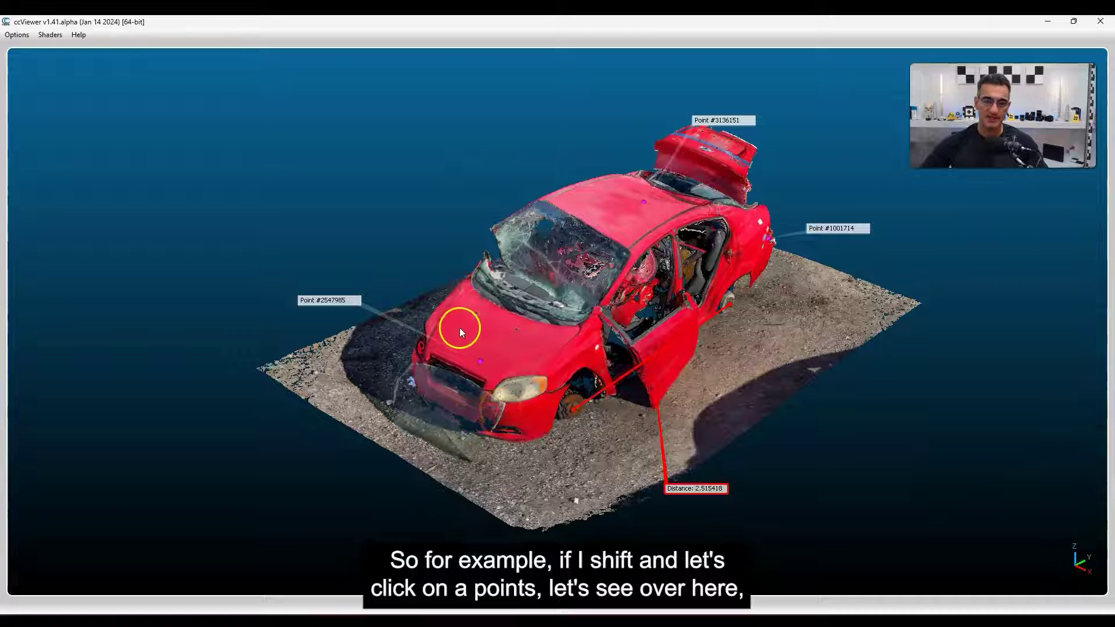
pyautogui.keyDown('shift'); pyautogui.click(460, 304); pyautogui.keyUp('shift')
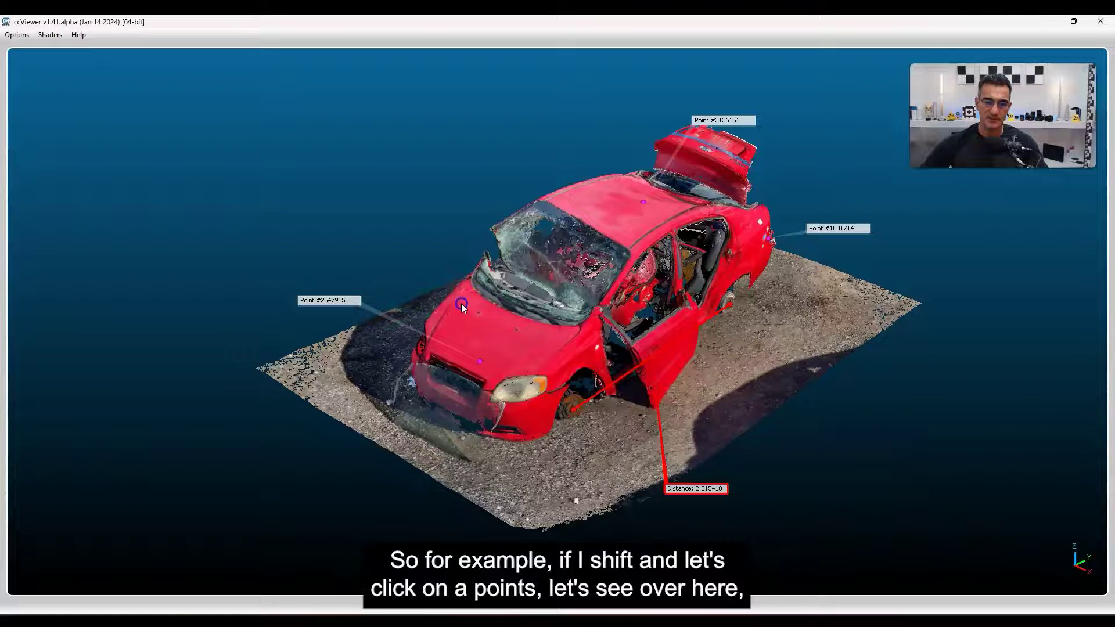
pyautogui.moveTo(503, 344); pyautogui.dragTo(409, 221)
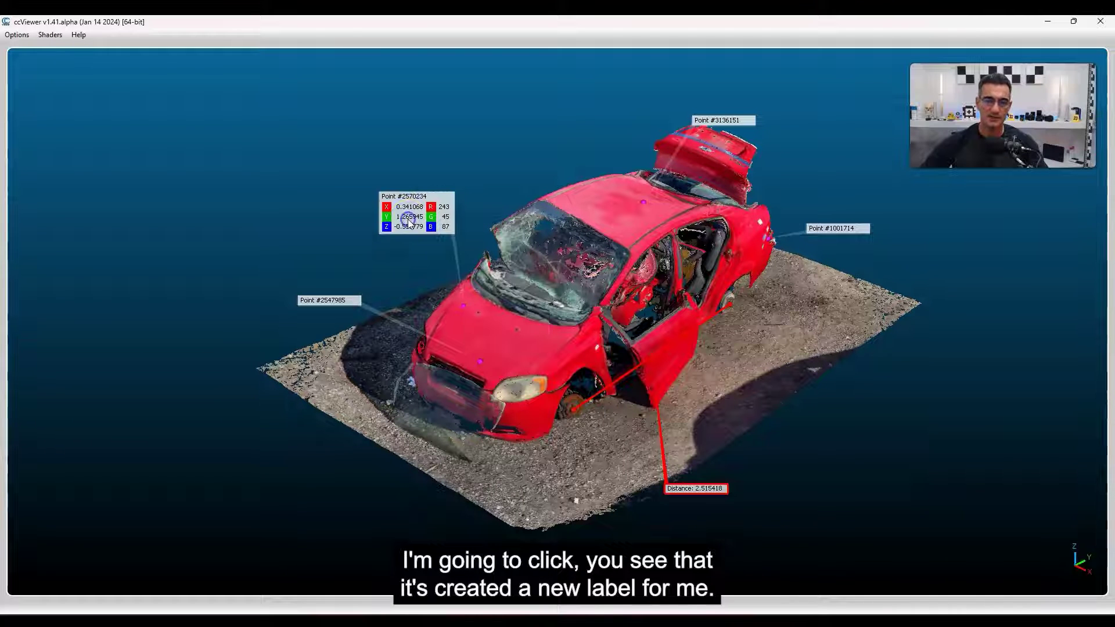
pyautogui.keyDown('shift'); pyautogui.click(848, 306); pyautogui.keyUp('shift')
pyautogui.moveTo(880, 339); pyautogui.dragTo(957, 254)
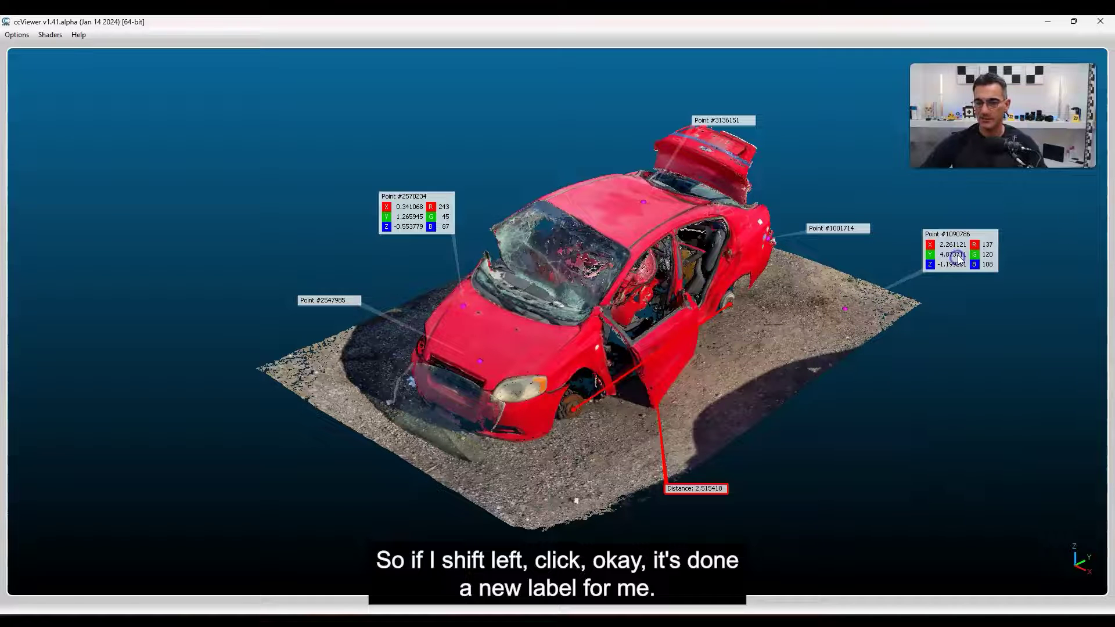
# Delete the two expanded point labels attached to the car's hood and the ground near the rear.
pyautogui.click(409, 199)
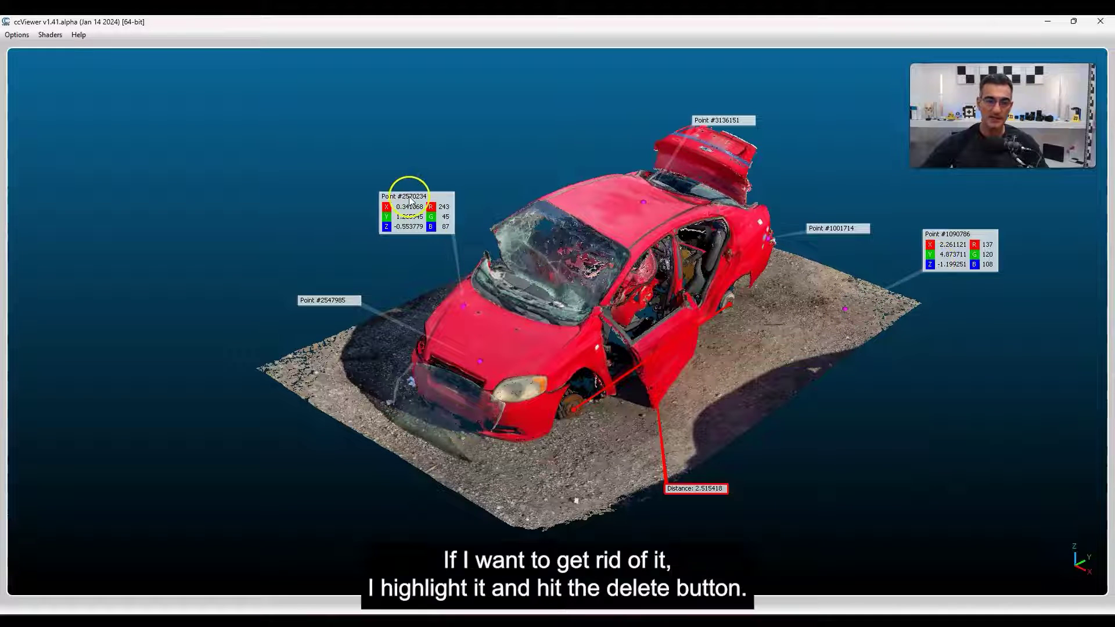
pyautogui.click(448, 217)
pyautogui.press('Delete')
pyautogui.click(936, 237)
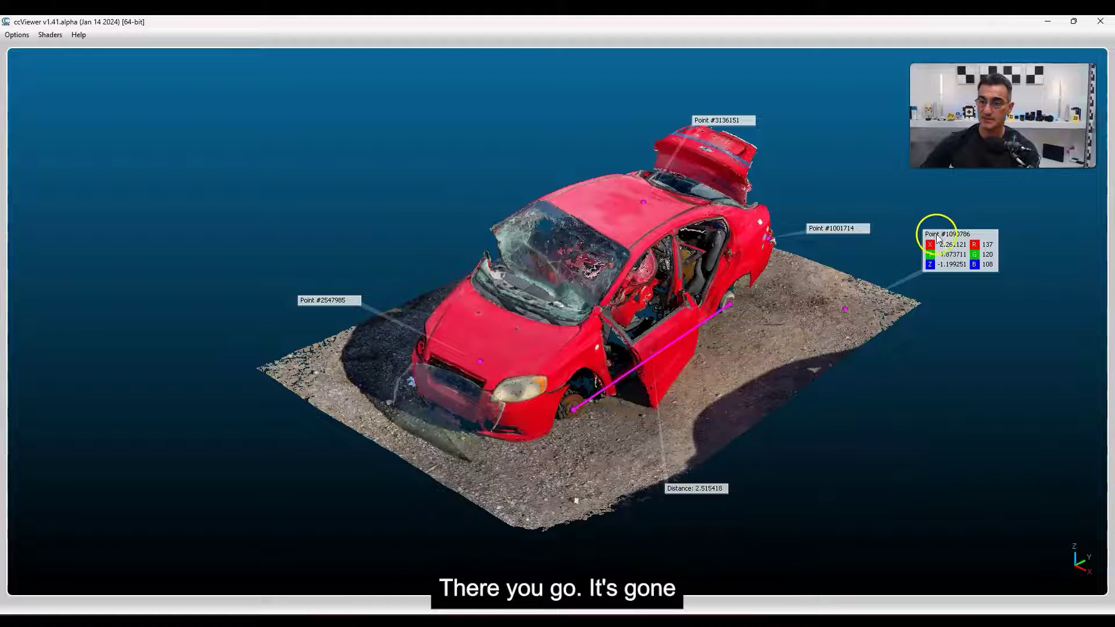
pyautogui.press('Delete')
# Expand the distance label between the wheels to show its X, Y and Z components.
pyautogui.click(574, 330)
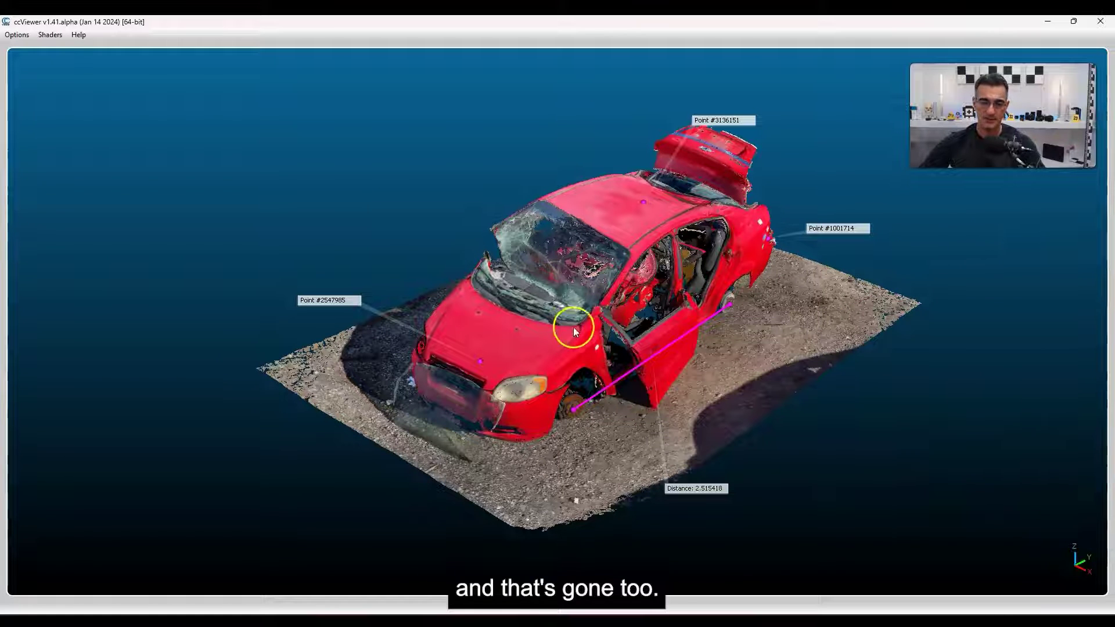
pyautogui.moveTo(574, 330); pyautogui.dragTo(566, 337, button='right')
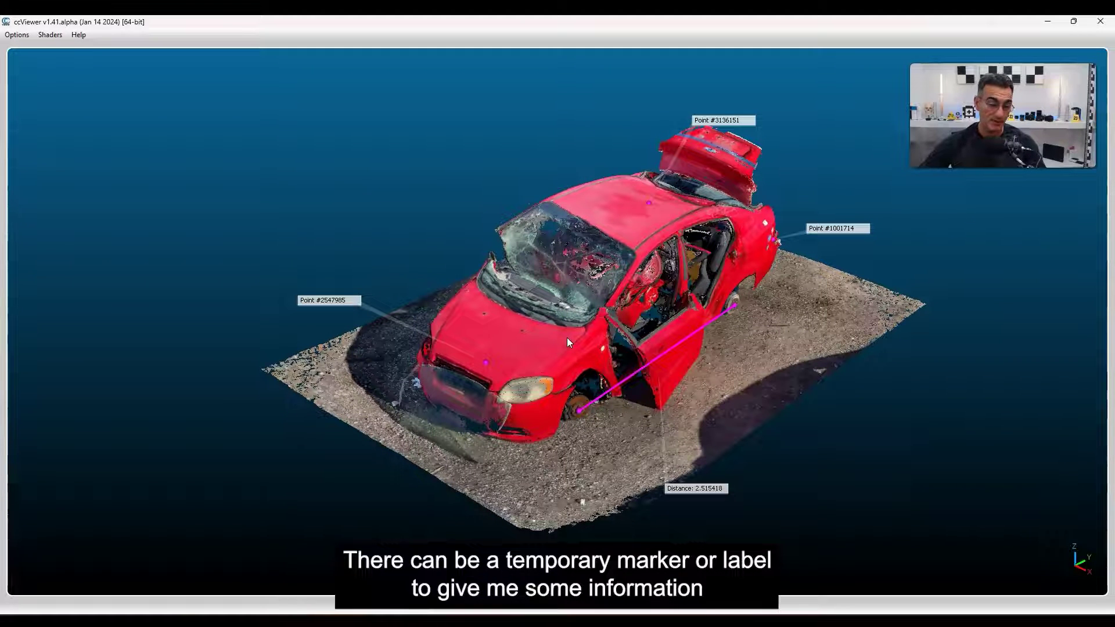
pyautogui.click(540, 415)
pyautogui.click(564, 353)
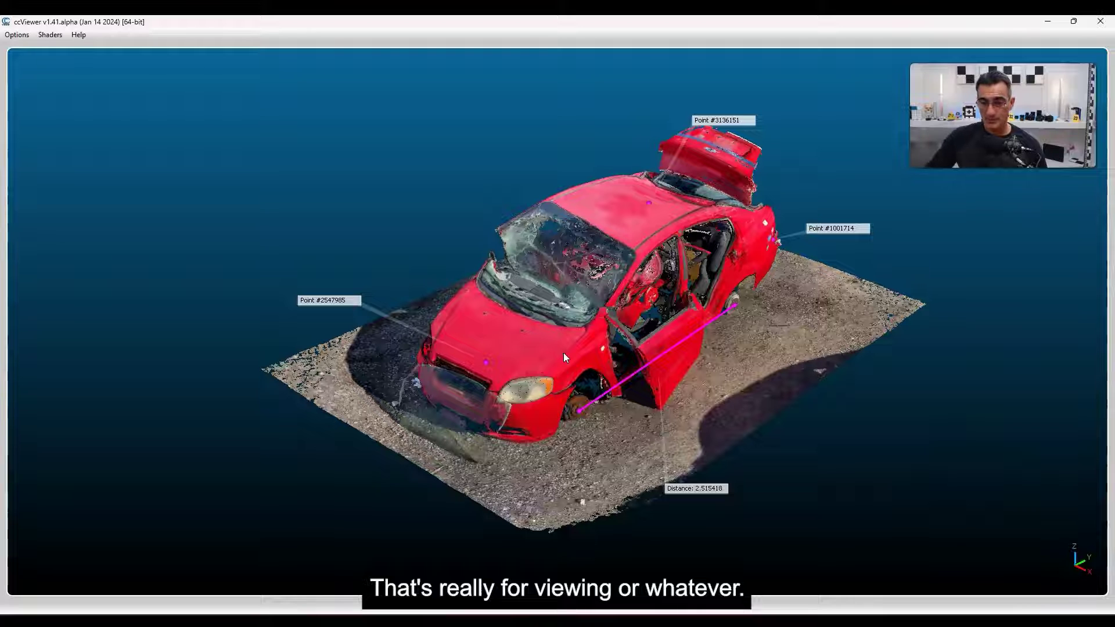
pyautogui.click(726, 287)
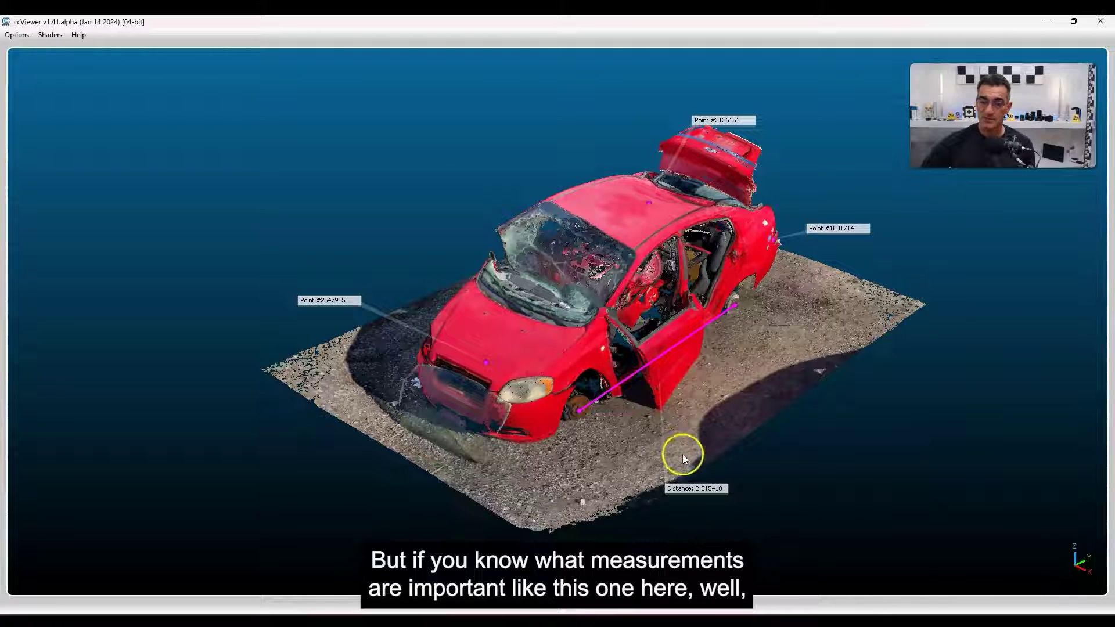
pyautogui.moveTo(683, 456); pyautogui.dragTo(546, 413)
pyautogui.click(716, 489)
pyautogui.moveTo(680, 392); pyautogui.dragTo(729, 405)
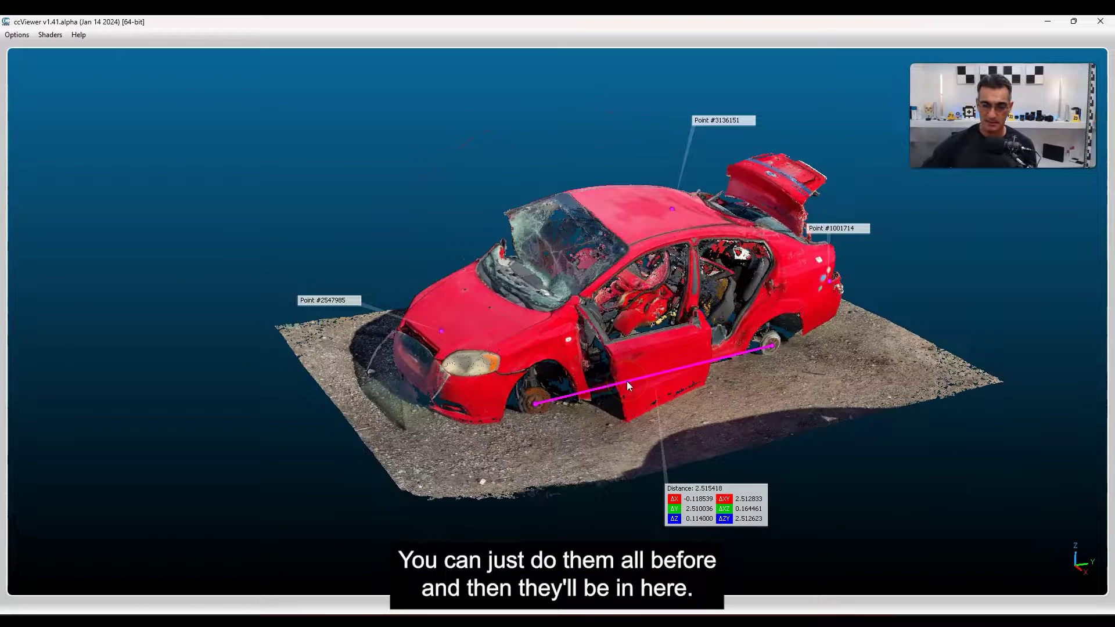
pyautogui.moveTo(602, 279); pyautogui.dragTo(511, 348)
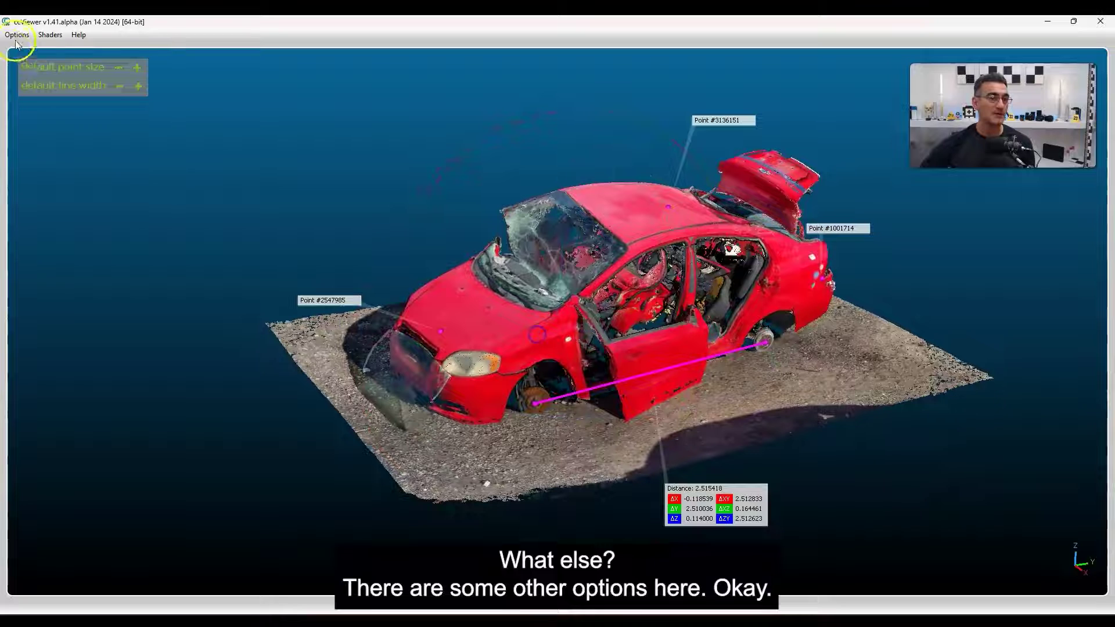
# Set the display background color to black, turn off the gradient background and apply the settings.
pyautogui.click(16, 36)
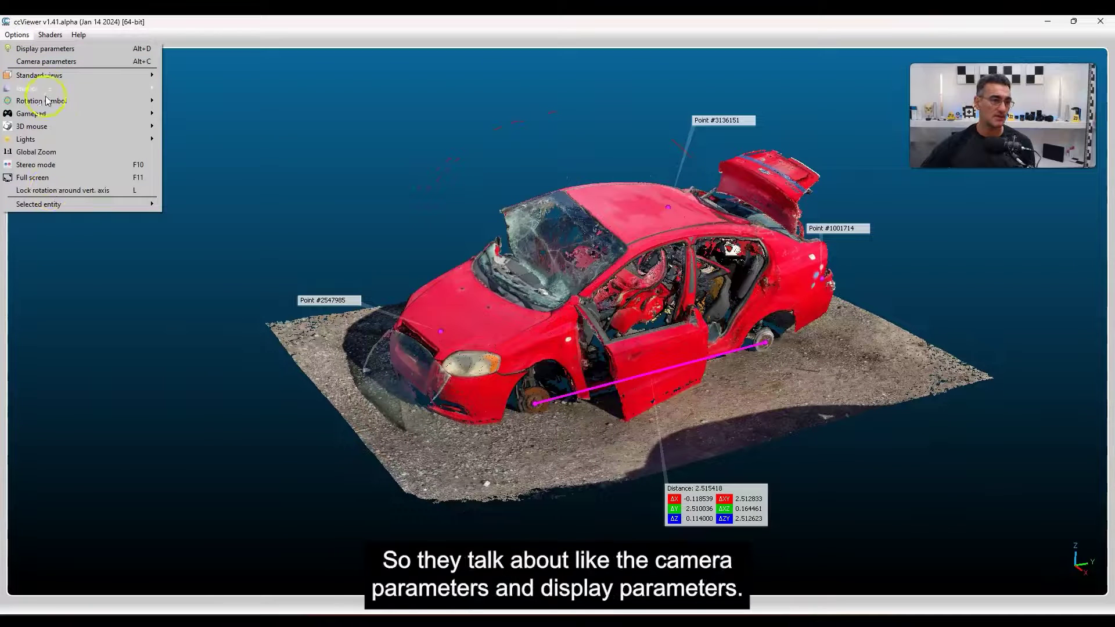
pyautogui.click(60, 50)
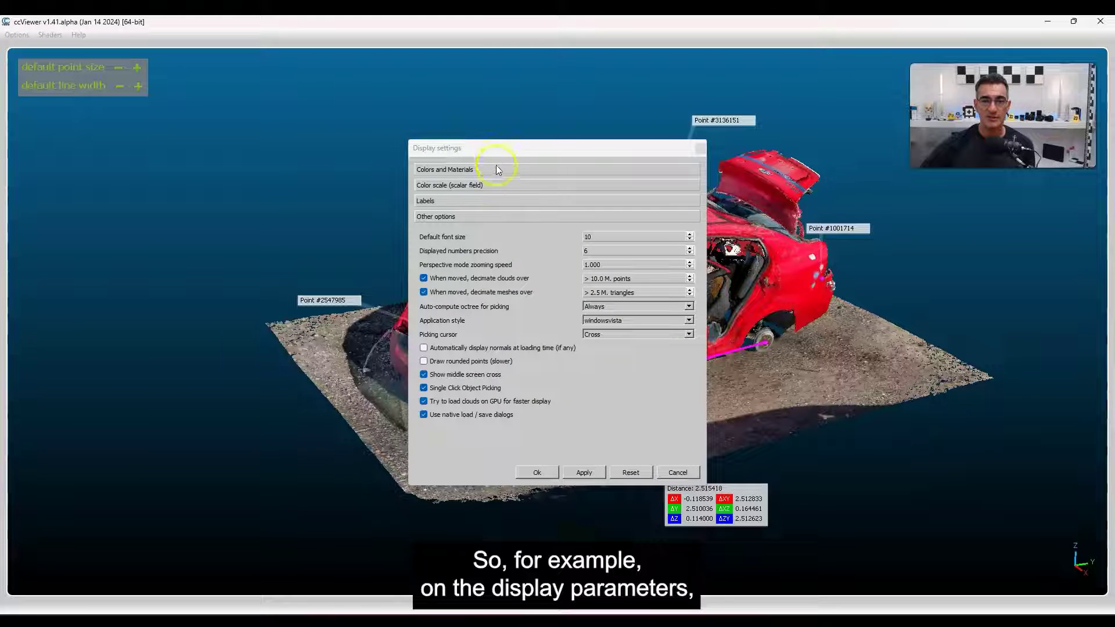
pyautogui.click(470, 169)
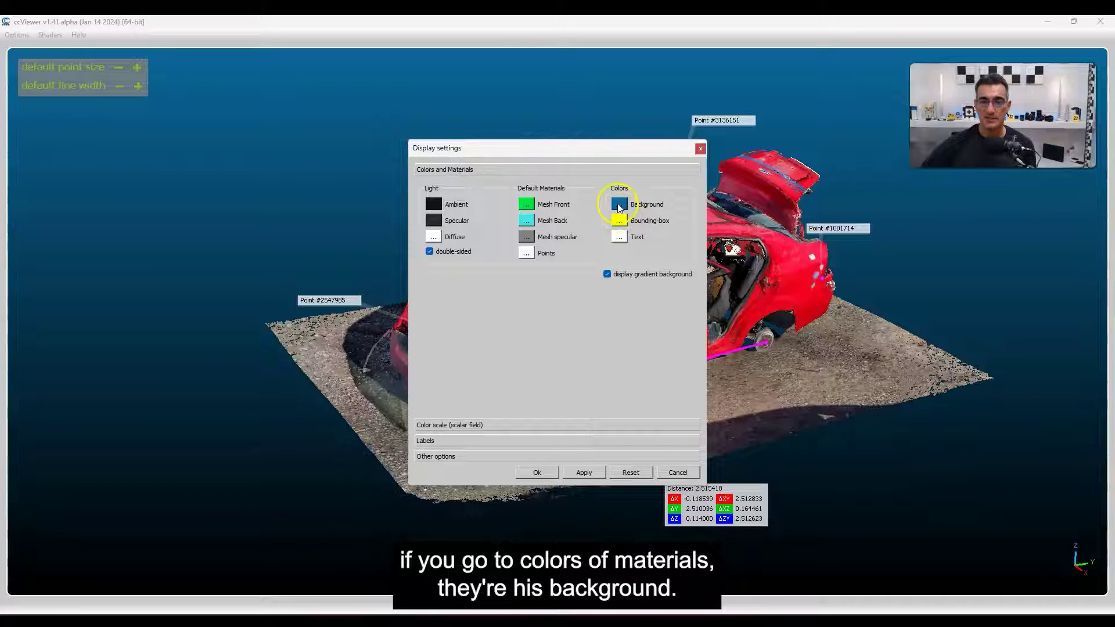
pyautogui.click(619, 204)
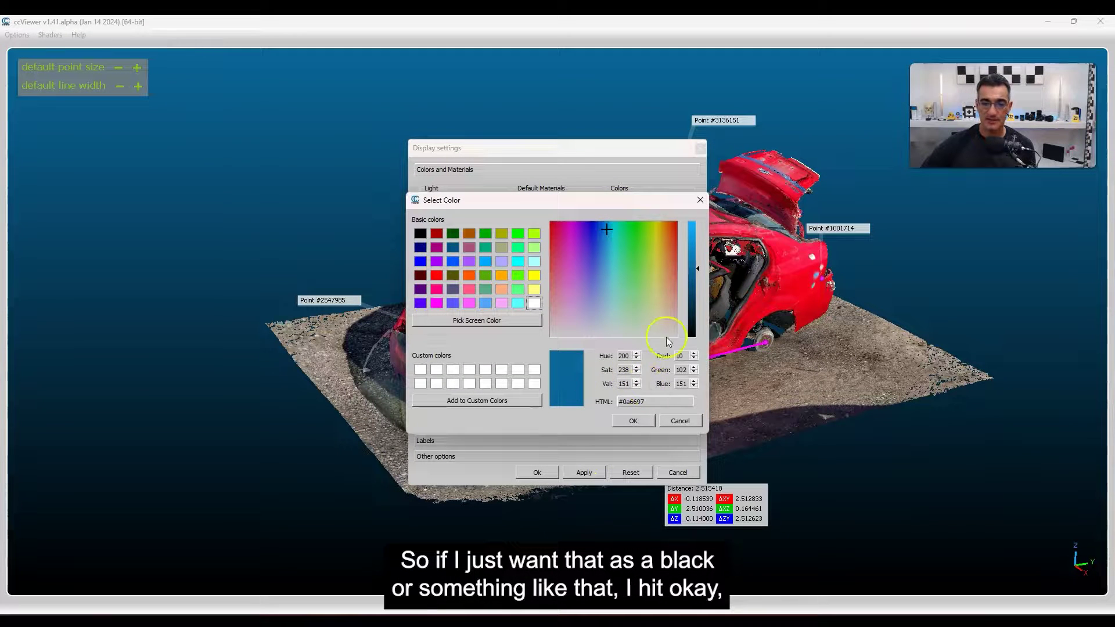
pyautogui.moveTo(691, 287); pyautogui.dragTo(696, 354)
pyautogui.click(633, 421)
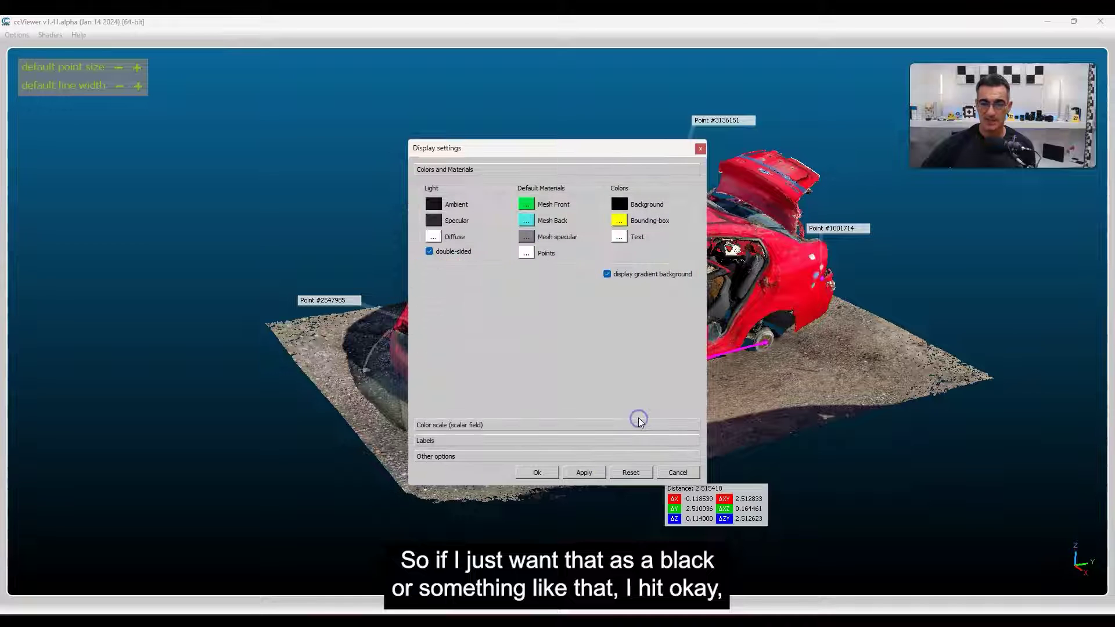
pyautogui.click(627, 273)
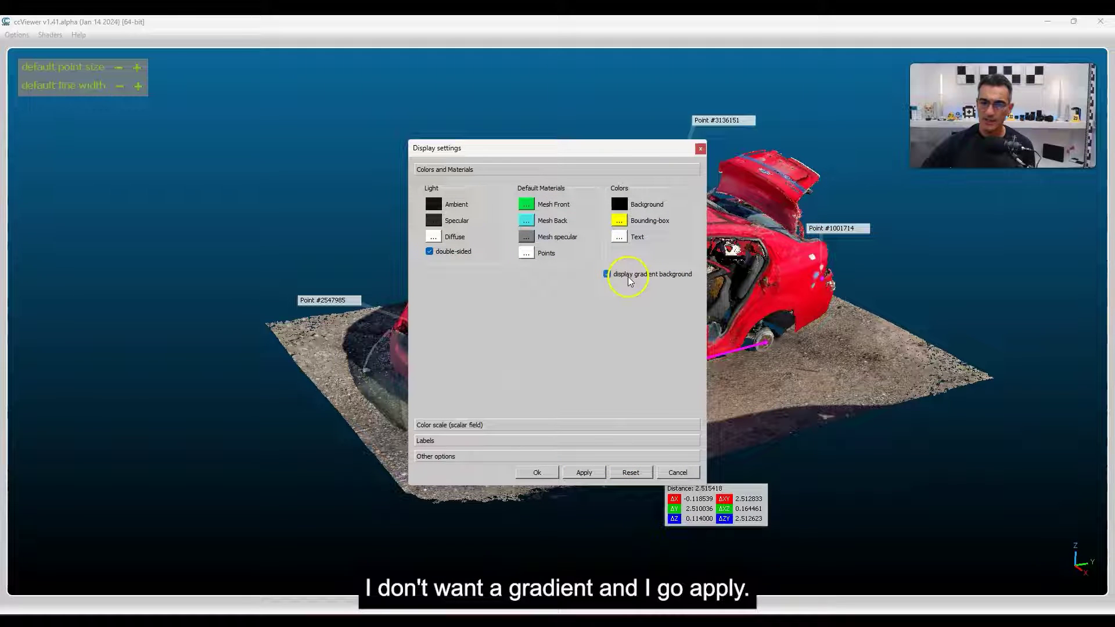
pyautogui.click(573, 474)
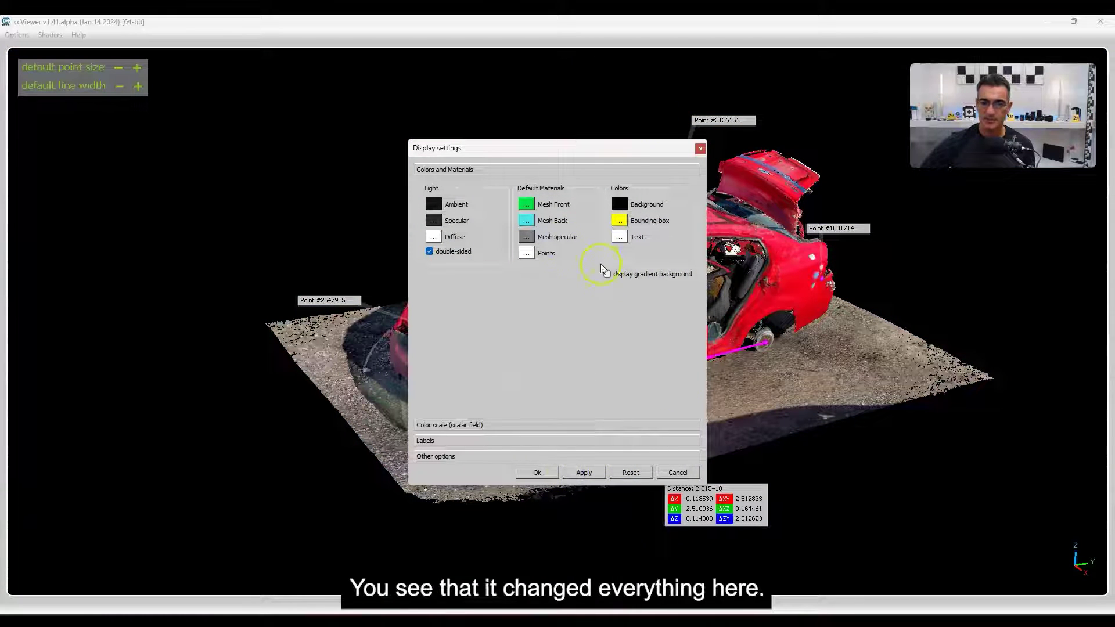
pyautogui.click(700, 148)
# Set the camera's horizontal field of view to 80° and move in closer to the car.
pyautogui.moveTo(518, 326)
pyautogui.mouseDown()
pyautogui.moveTo(563, 335)
pyautogui.moveTo(540, 281)
pyautogui.moveTo(550, 312)
pyautogui.moveTo(522, 305)
pyautogui.mouseUp()
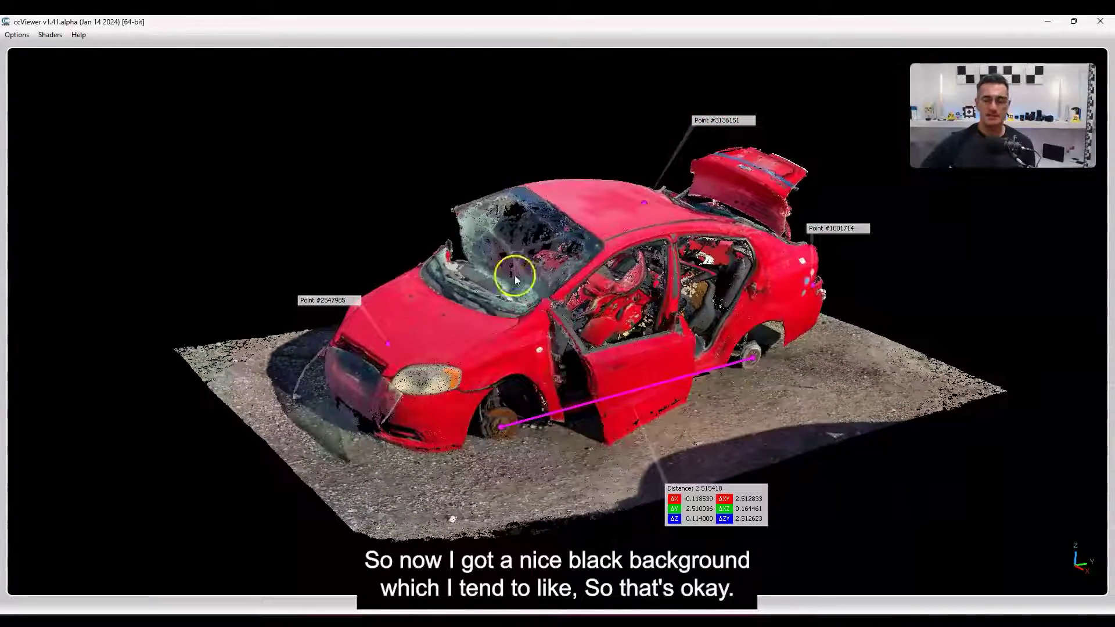
pyautogui.click(17, 35)
pyautogui.moveTo(42, 89)
pyautogui.click(37, 61)
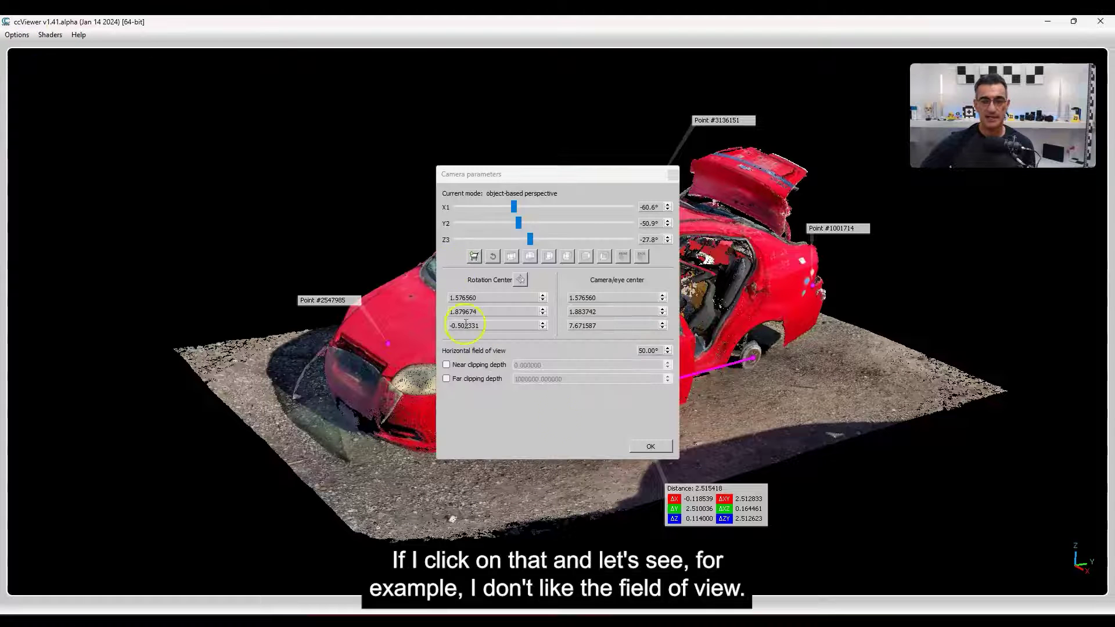
pyautogui.moveTo(581, 173); pyautogui.dragTo(181, 72)
pyautogui.click(230, 251)
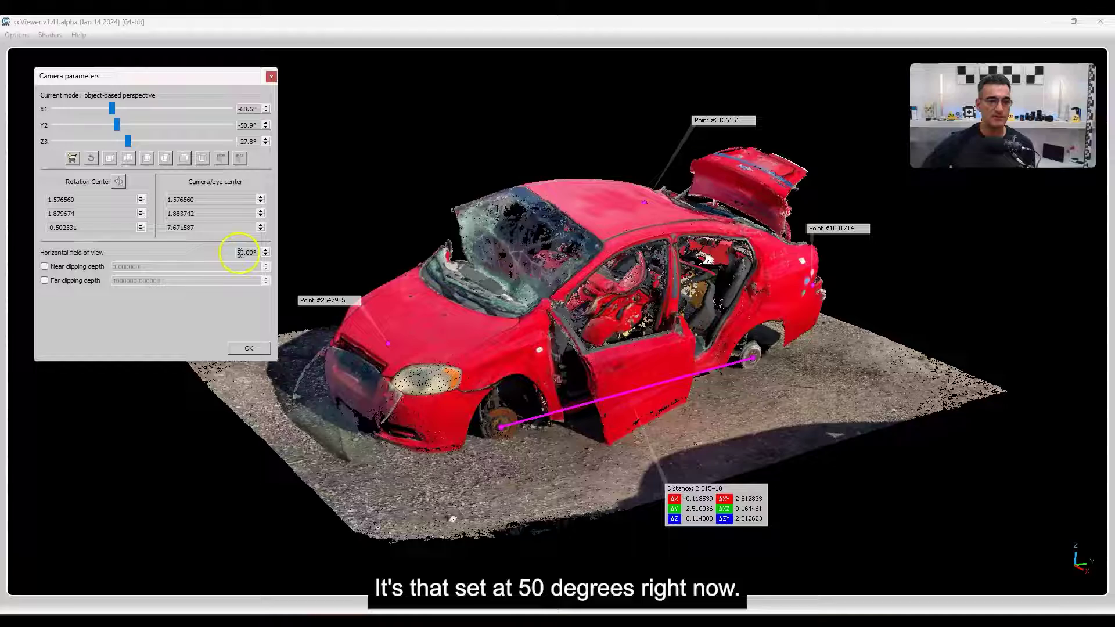
pyautogui.write('8')
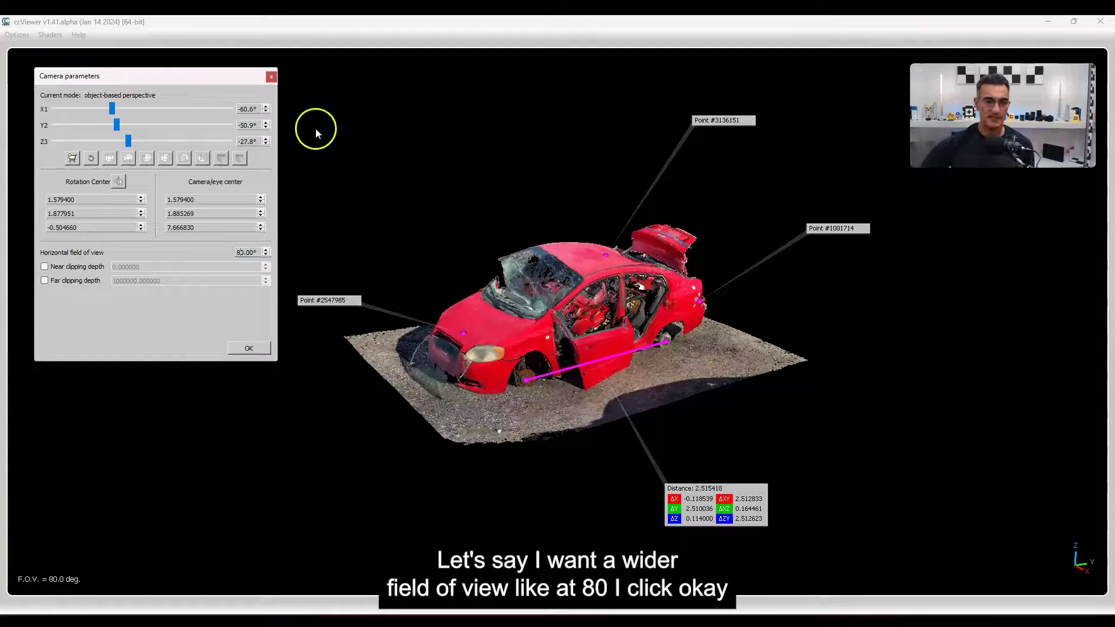
pyautogui.click(263, 346)
pyautogui.scroll(6, 577, 294)
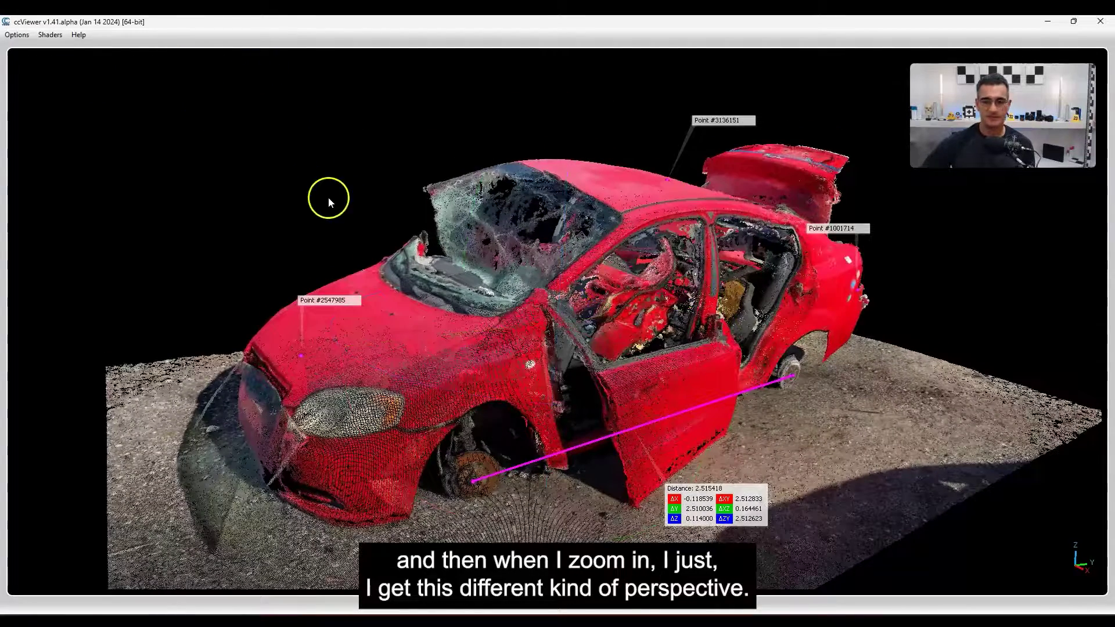
# Increase the default point size to 2 for the point cloud.
pyautogui.moveTo(161, 102)
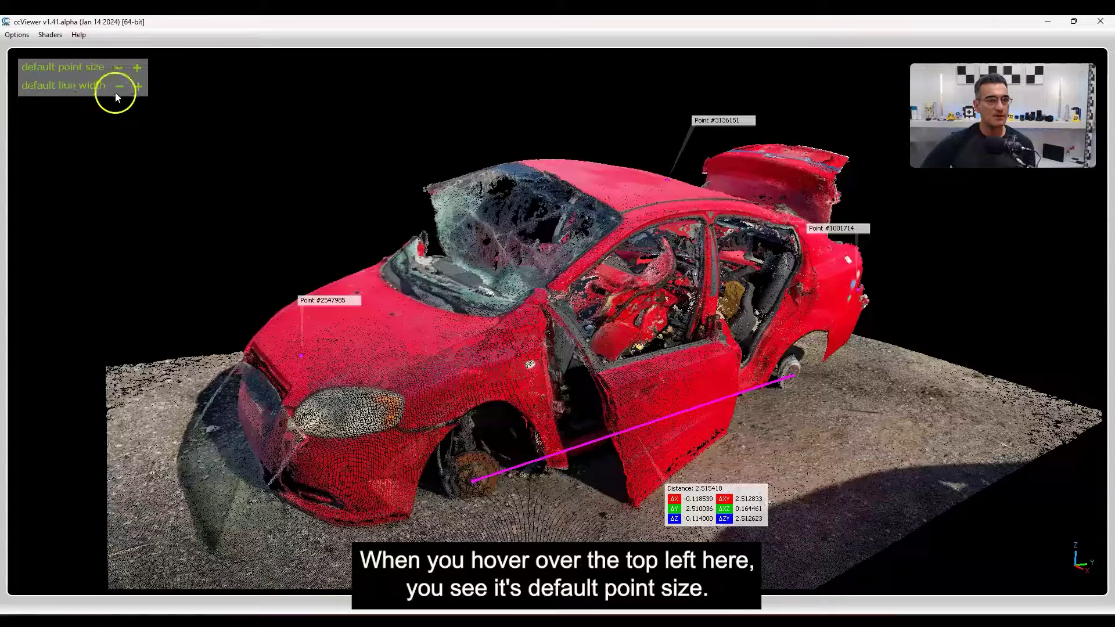
pyautogui.click(136, 68)
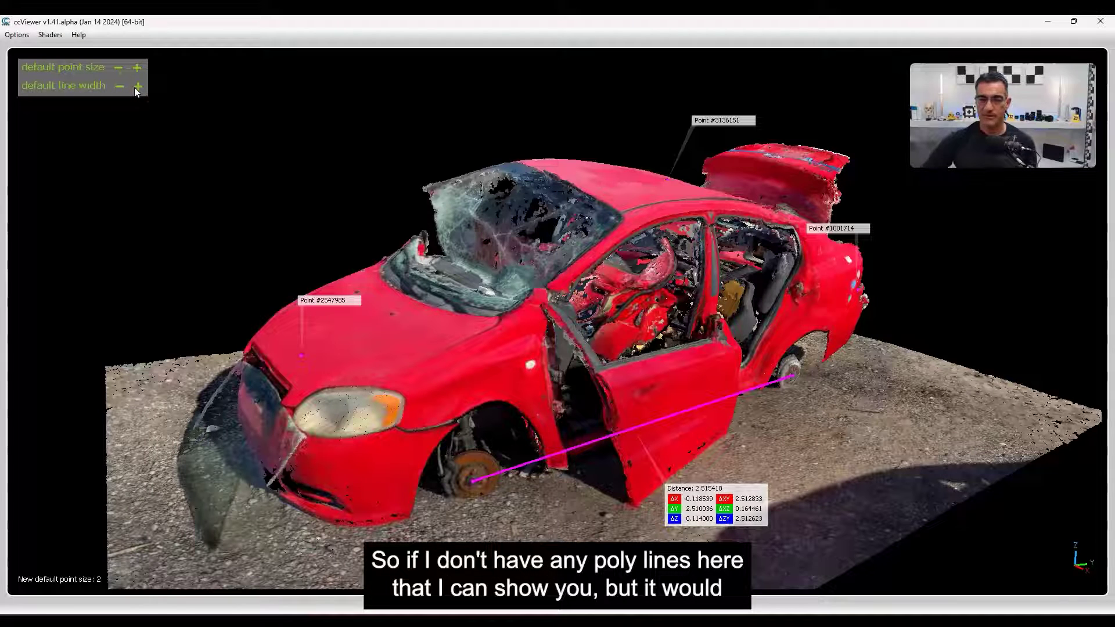
pyautogui.moveTo(749, 164); pyautogui.dragTo(531, 342)
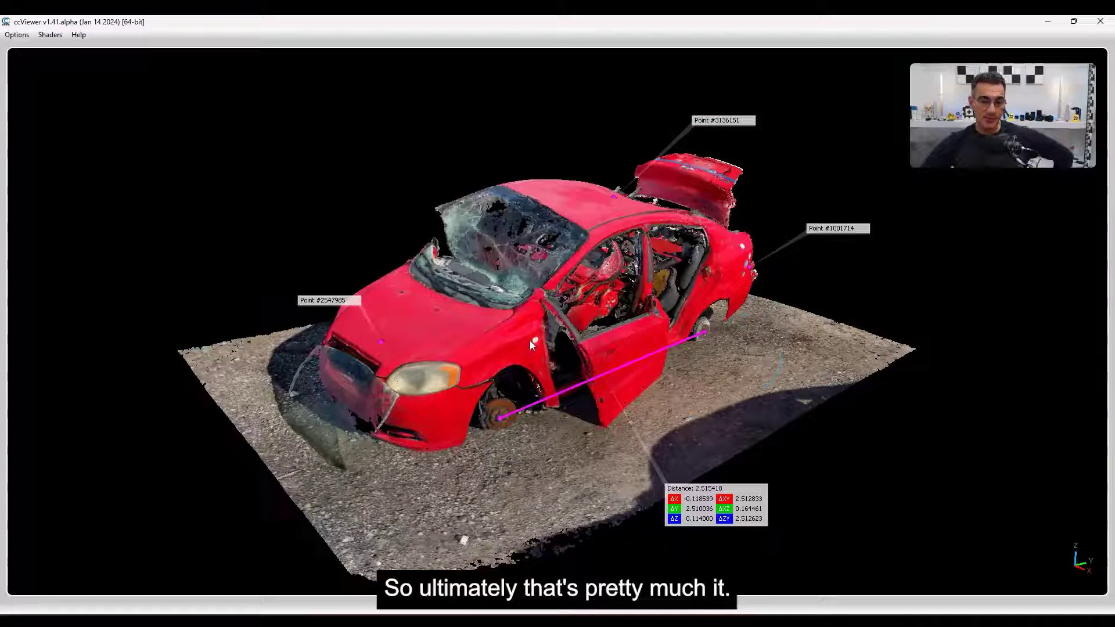
# Switch the viewer to full-screen mode and return it to the normal window.
pyautogui.click(16, 35)
pyautogui.click(60, 192)
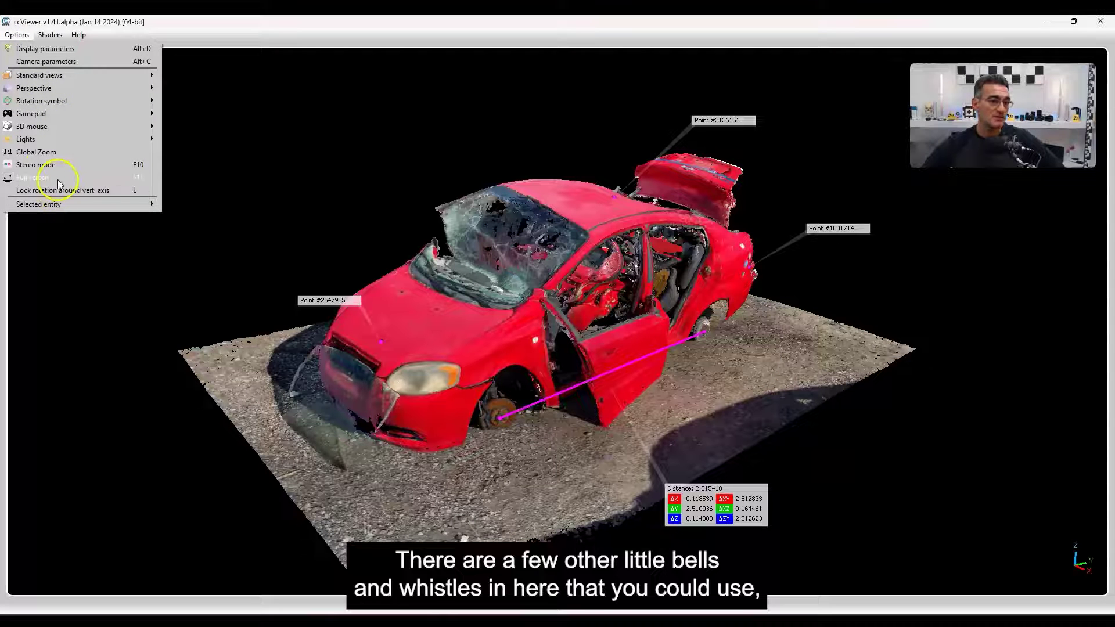
pyautogui.click(124, 178)
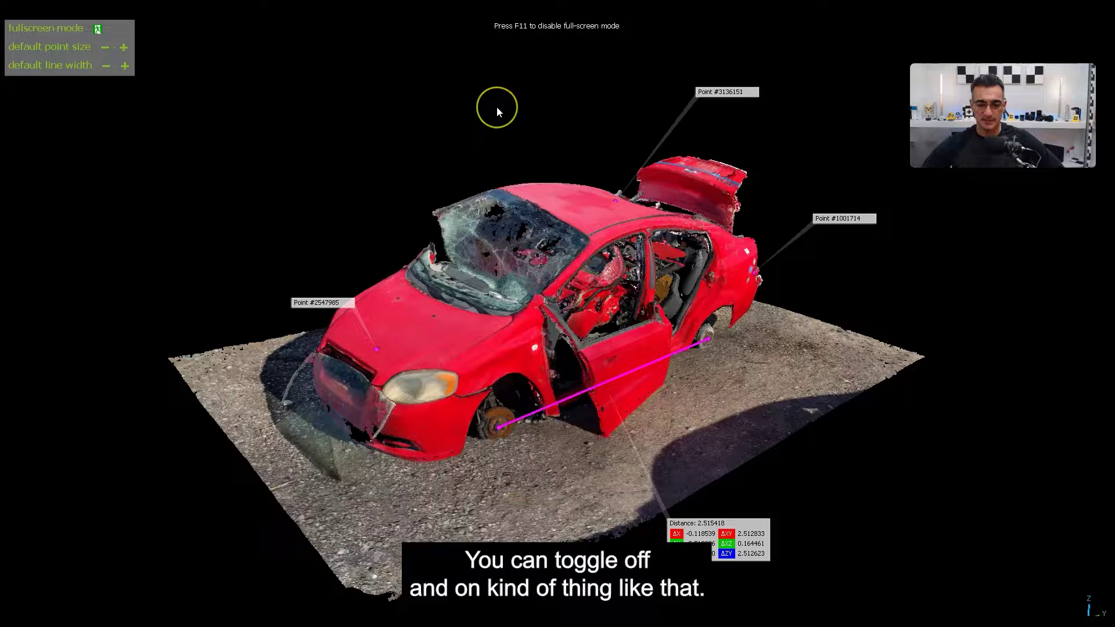
pyautogui.press('F11')
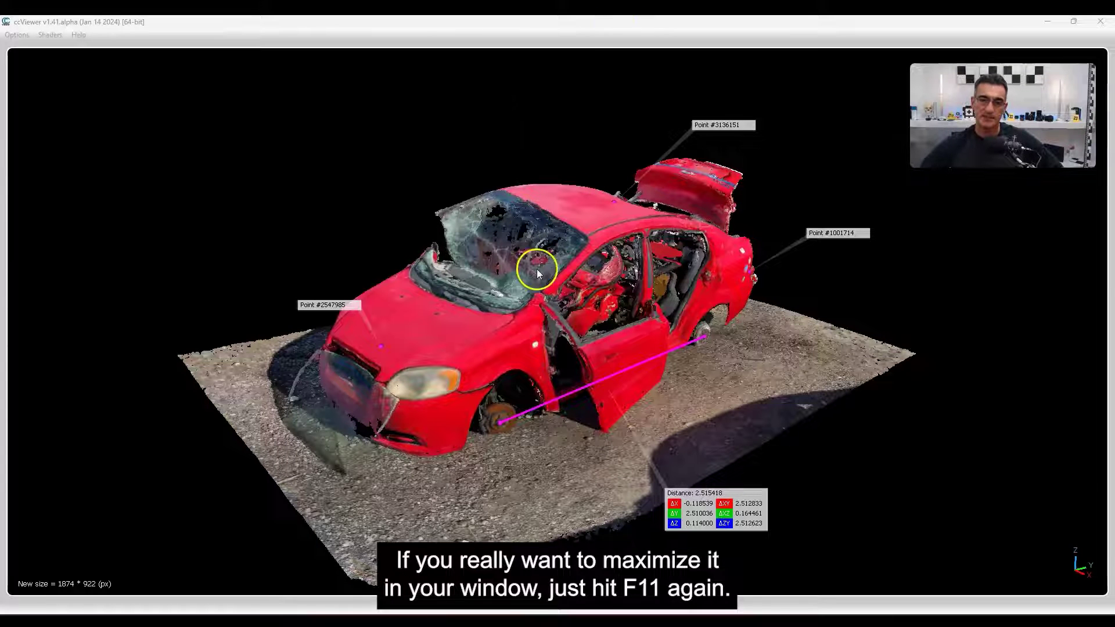
pyautogui.moveTo(423, 249); pyautogui.dragTo(540, 281)
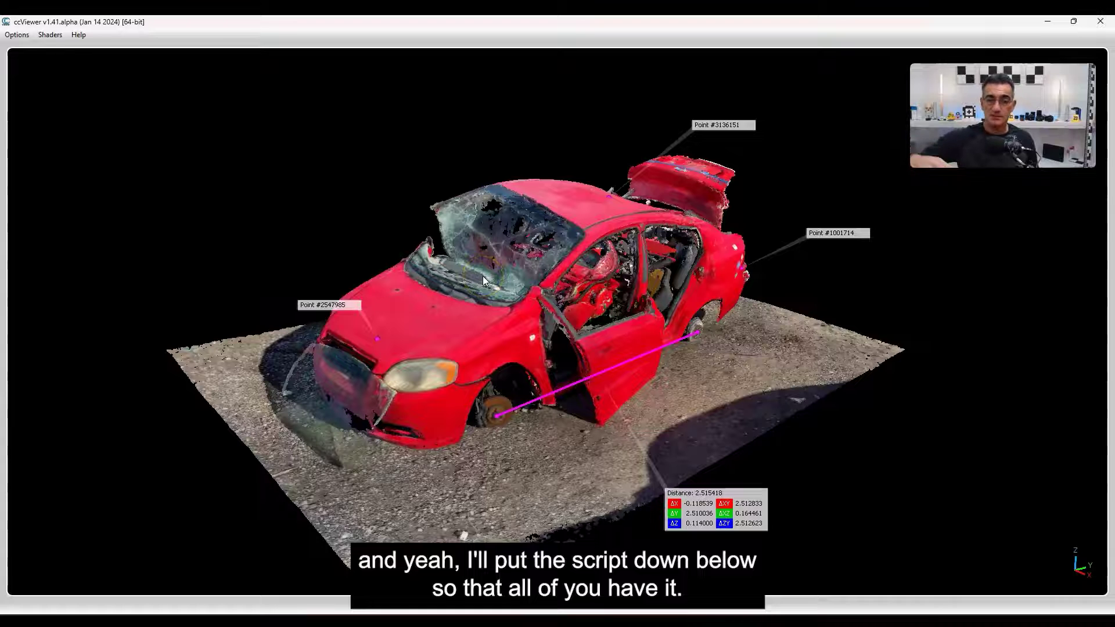
# Switch to the browser, examine the ccViewer beta and stable releases on cloudcompare.org, and return to the viewer.
pyautogui.click(67, 561)
pyautogui.click(738, 244)
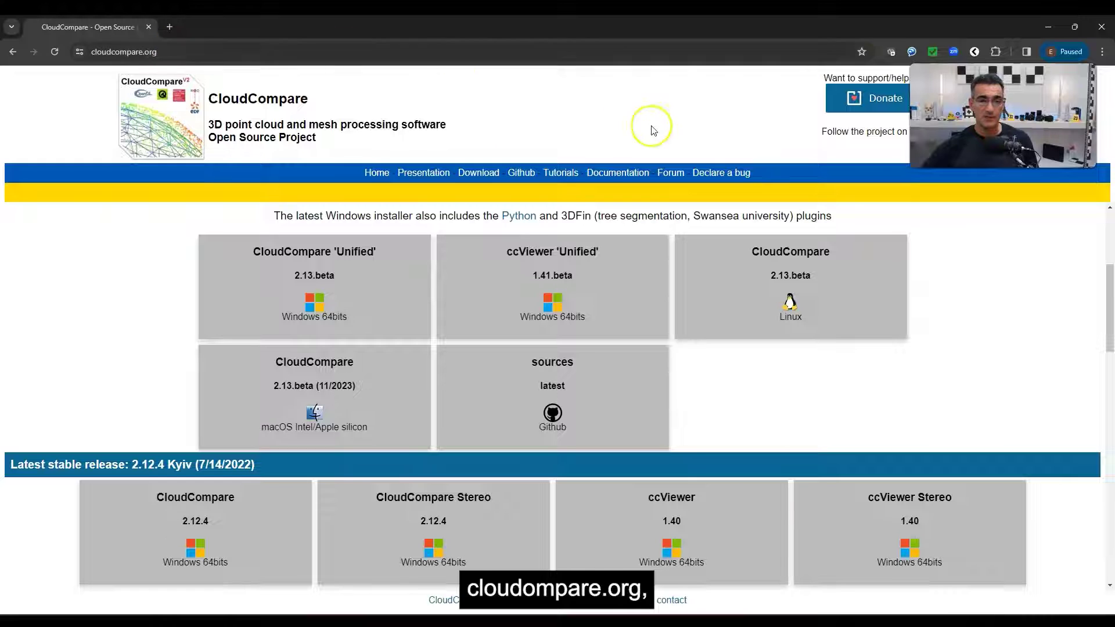
pyautogui.click(479, 173)
pyautogui.scroll(-2, 697, 212)
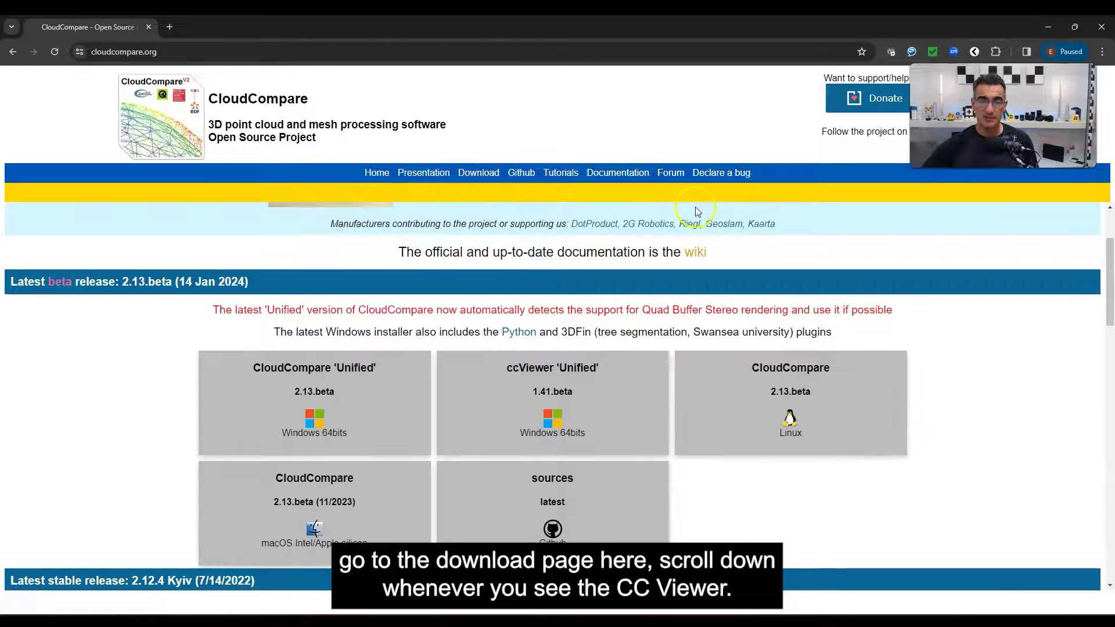
pyautogui.scroll(-1, 697, 212)
pyautogui.moveTo(542, 313)
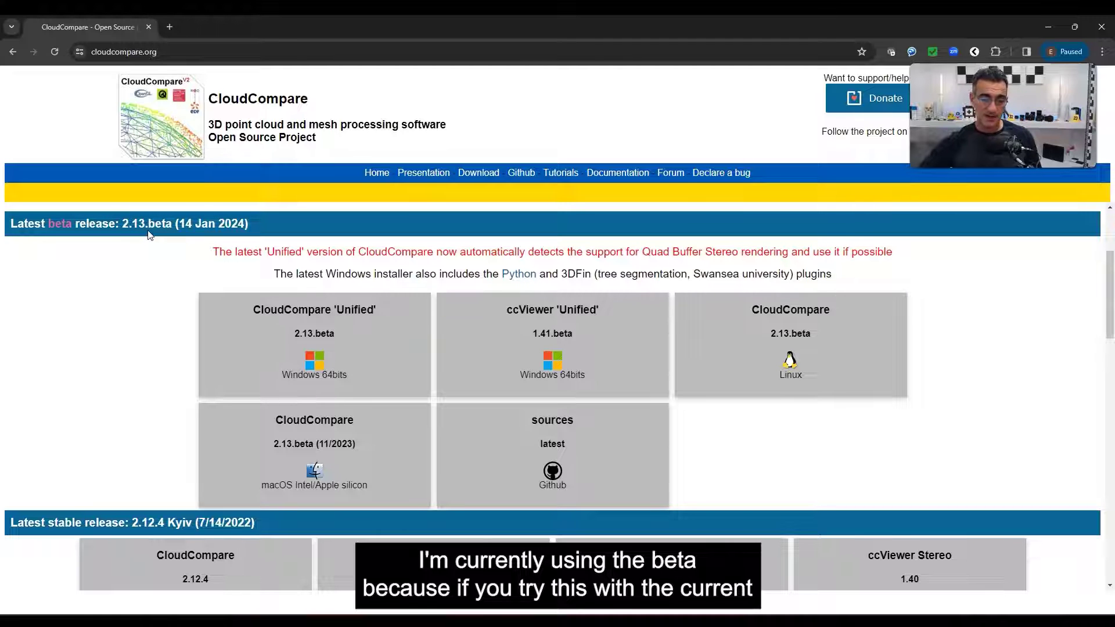
pyautogui.scroll(-1, 152, 244)
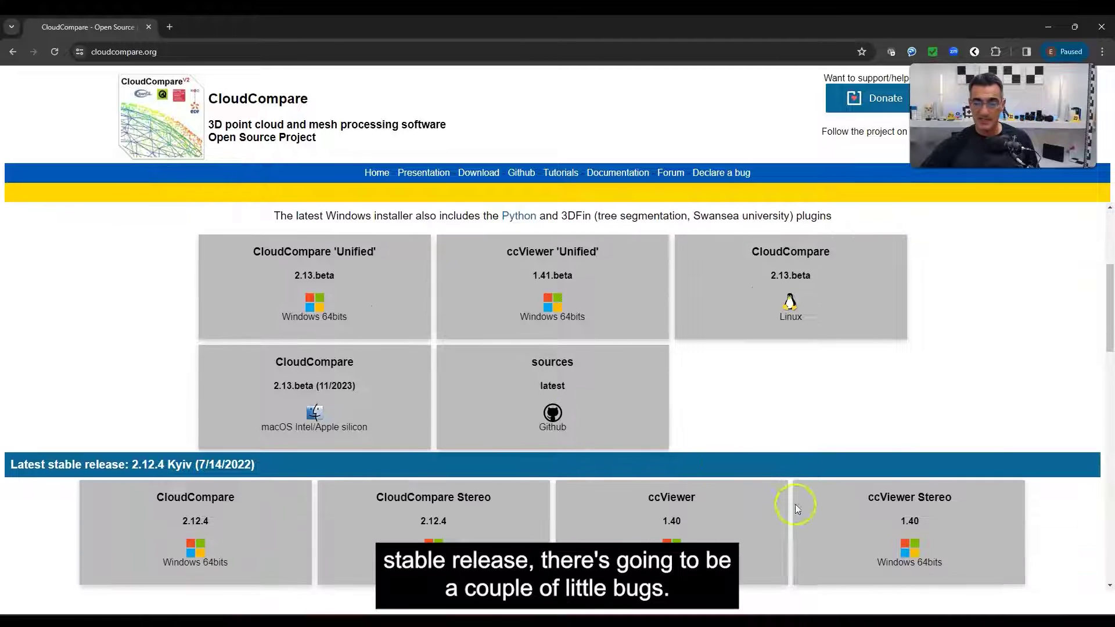
pyautogui.moveTo(727, 537)
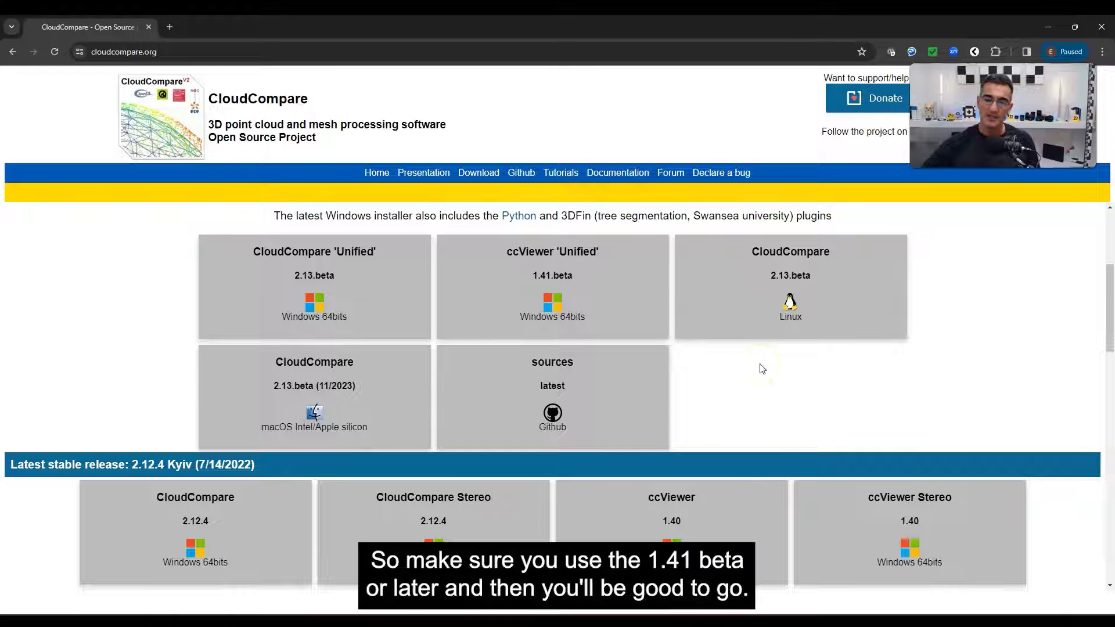
pyautogui.moveTo(578, 263)
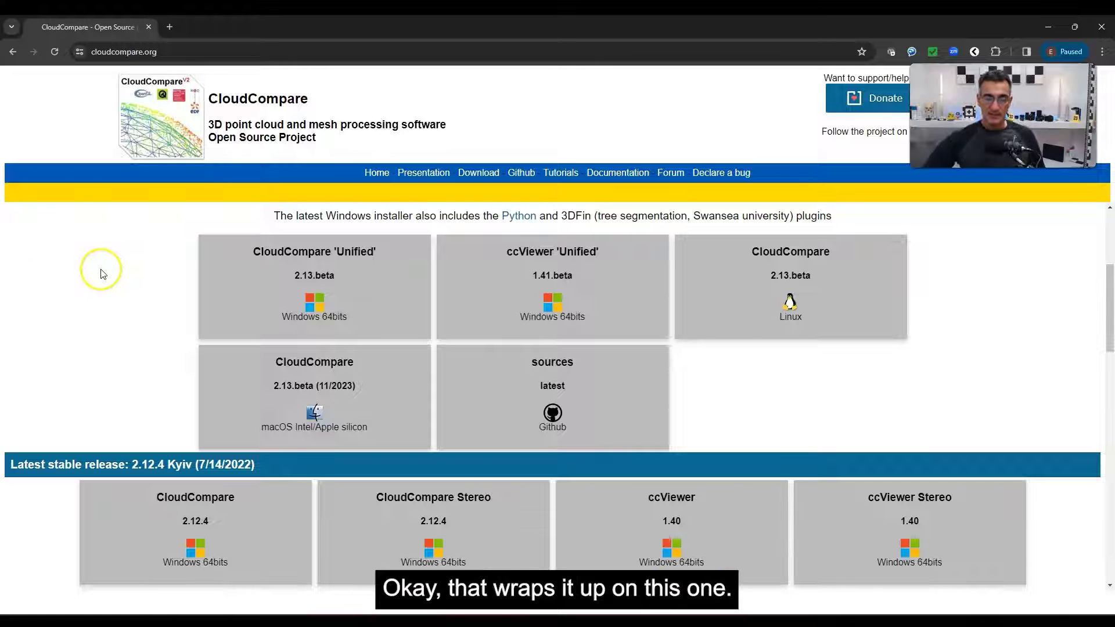
pyautogui.click(1051, 30)
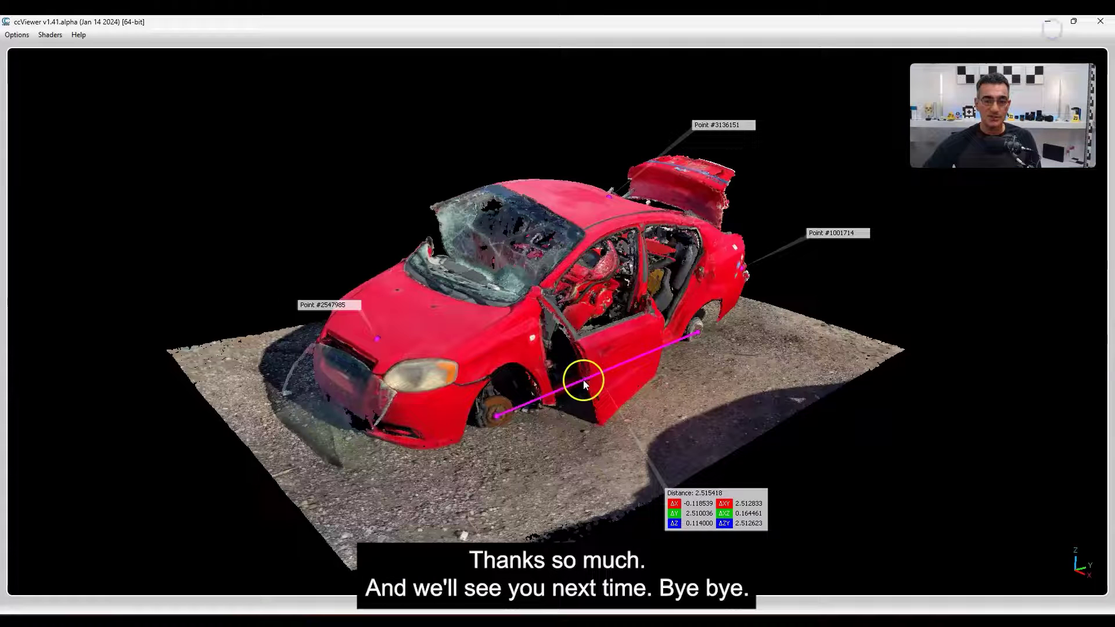